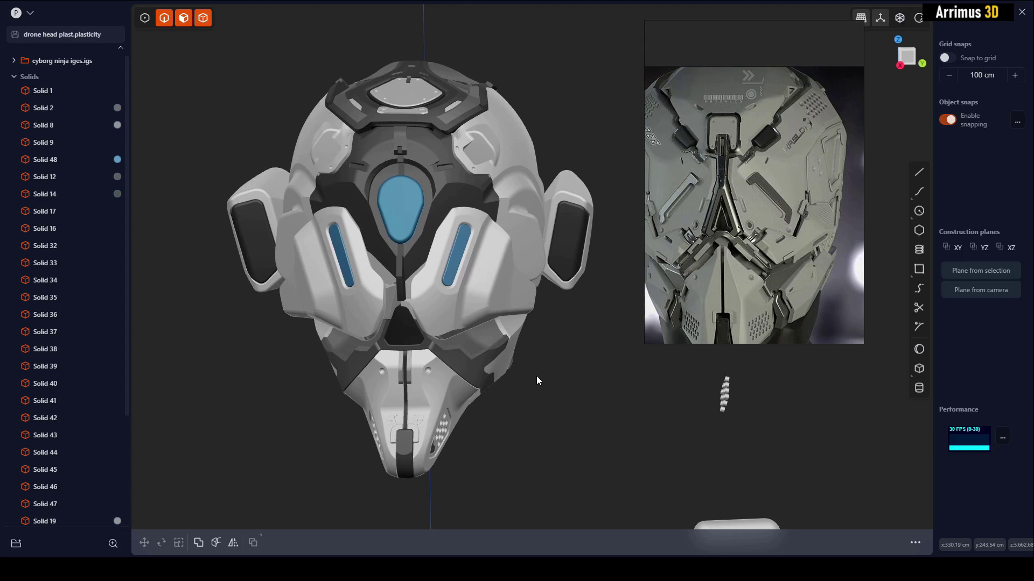
Compare the front of the drone head with the reference image, toggling the model's edge display and inspecting the reference's angled cheek groove up close
middle_drag(536, 376, 572, 363)
scroll(746, 259, down, 2)
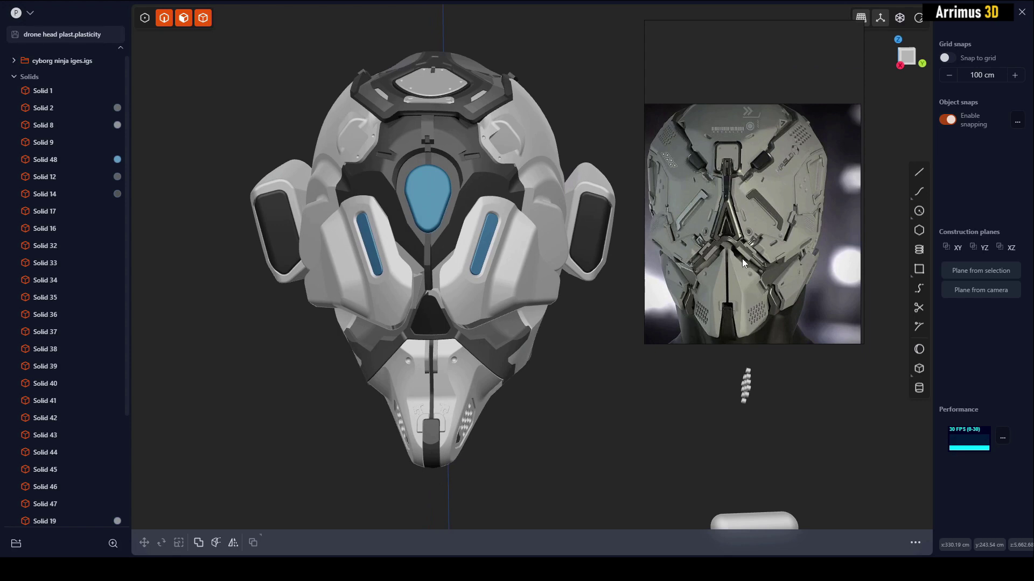
scroll(731, 216, up, 2)
scroll(736, 220, down, 2)
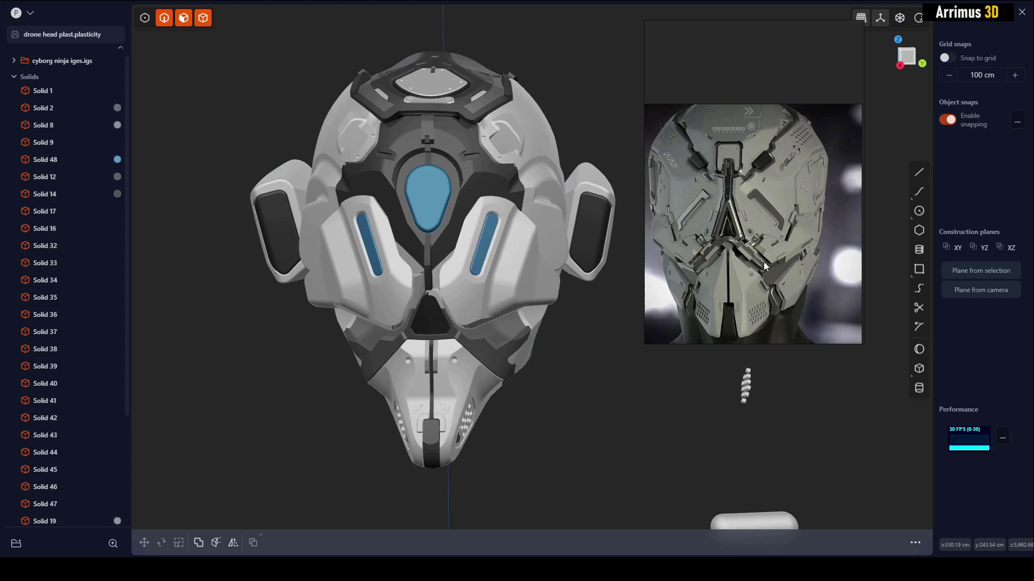
middle_drag(554, 243, 539, 269)
key(F4)
key(F4)
key(F4)
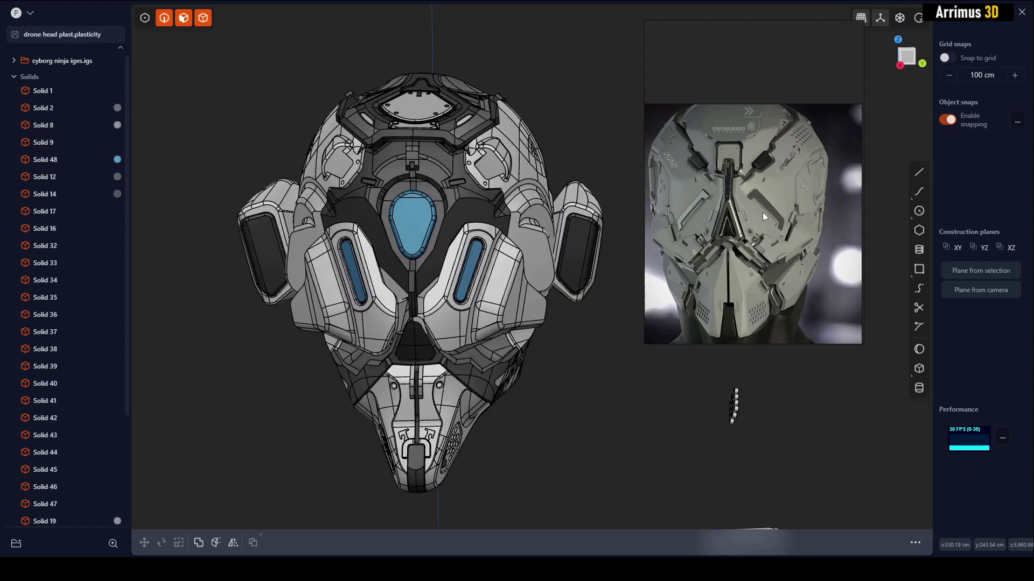
scroll(762, 213, up, 6)
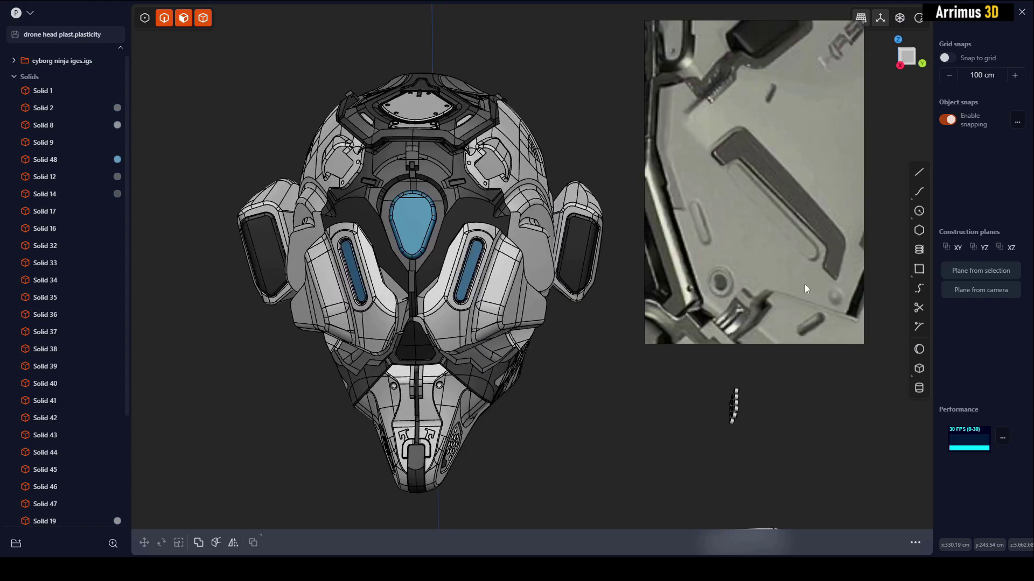
middle_drag(805, 285, 805, 199)
scroll(821, 270, down, 2)
scroll(821, 270, down, 10)
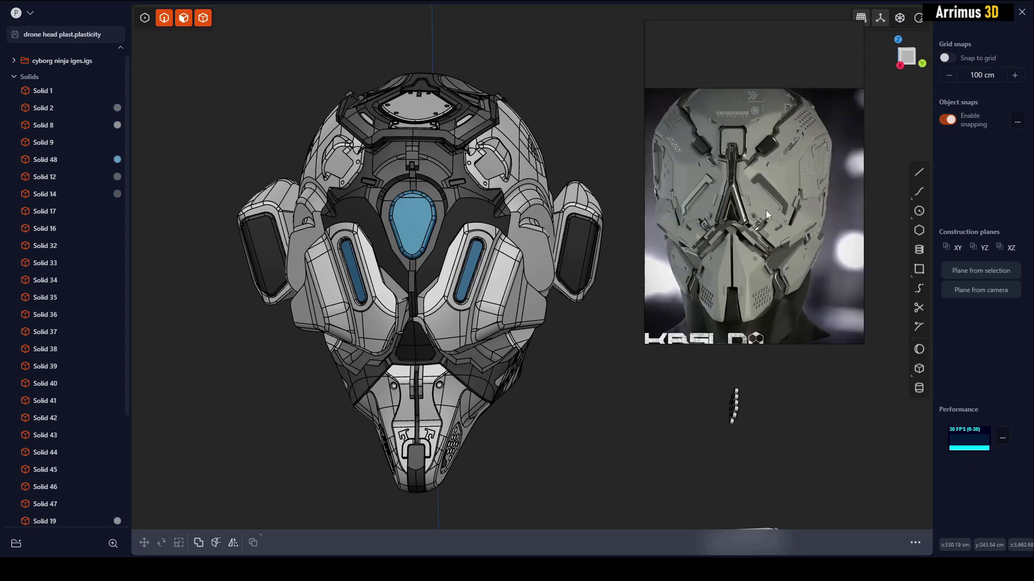
Try to remove the upper oval recess on the rear side of the head by deleting its rim fillet and inner face
middle_drag(766, 210, 398, 288)
scroll(398, 288, up, 10)
key(3)
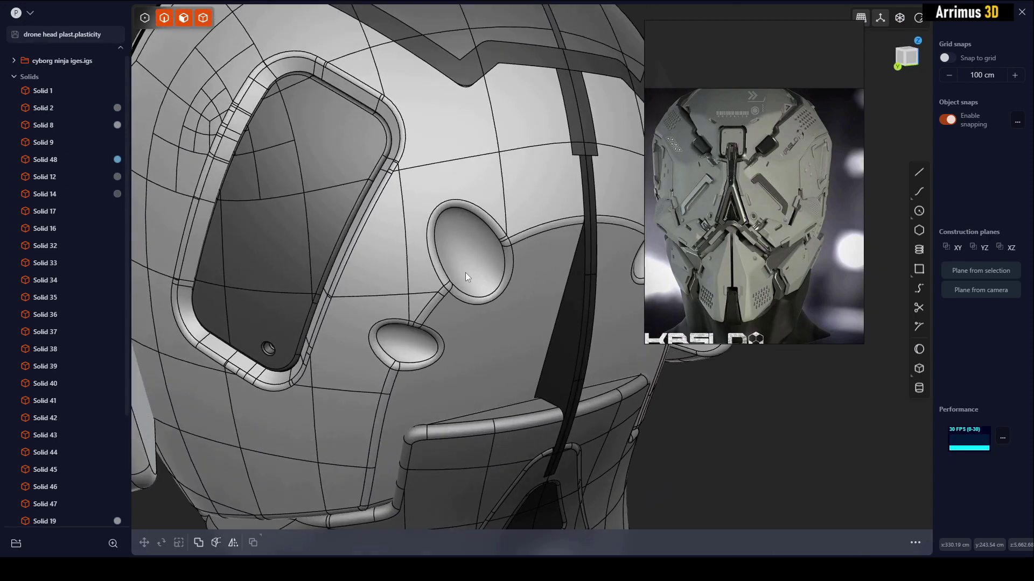
scroll(502, 266, up, 5)
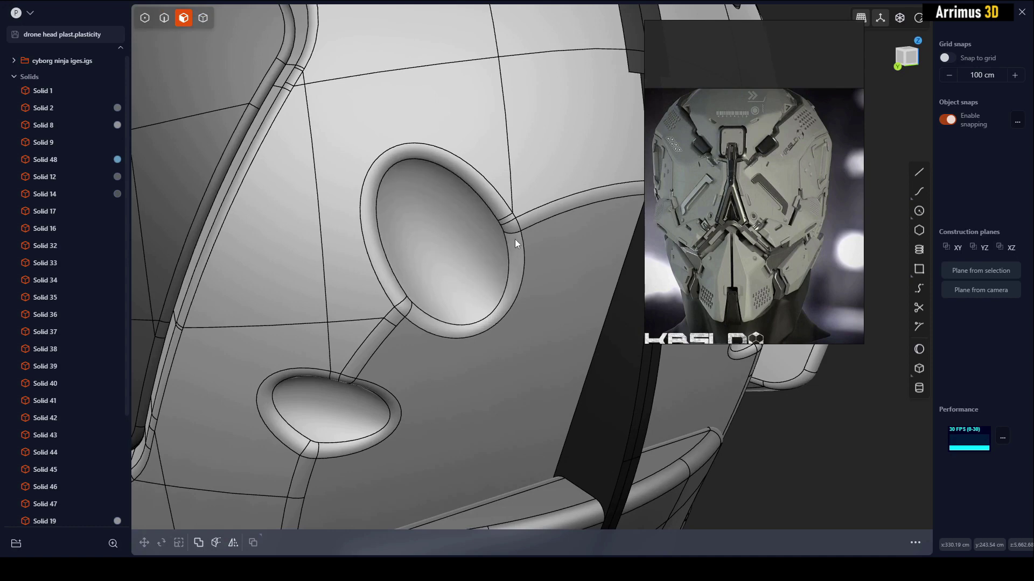
click(513, 248)
middle_drag(504, 279, 493, 273)
key(Delete)
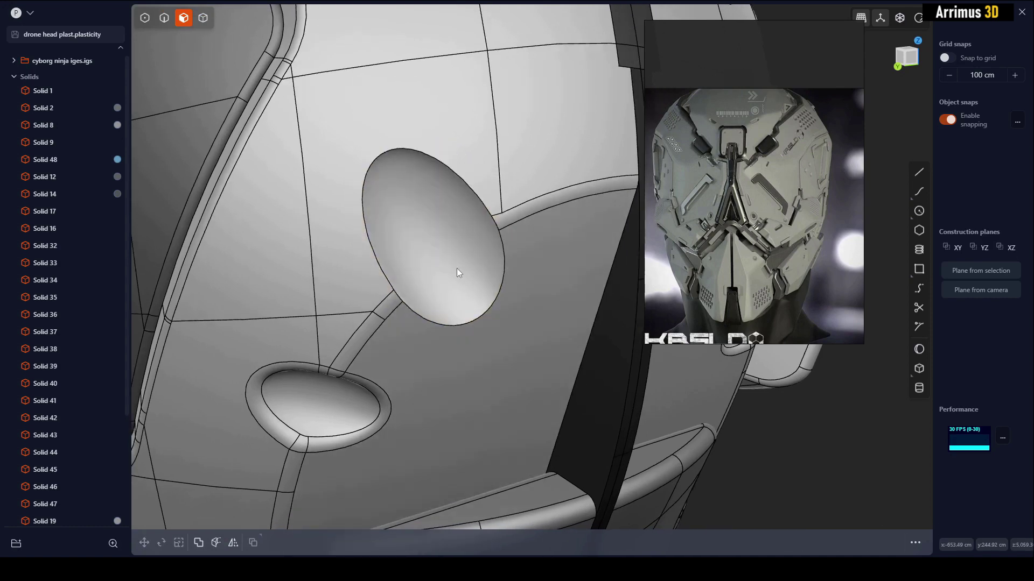
click(442, 244)
scroll(466, 242, down, 2)
key(Delete)
Undo the face deletions on the upper oval recess and clear the selection
mouse_move(479, 233)
middle_down()
mouse_move(475, 248)
mouse_move(484, 226)
middle_up()
scroll(440, 209, down, 4)
key(ctrl+z)
key(ctrl+z)
key(ctrl+z)
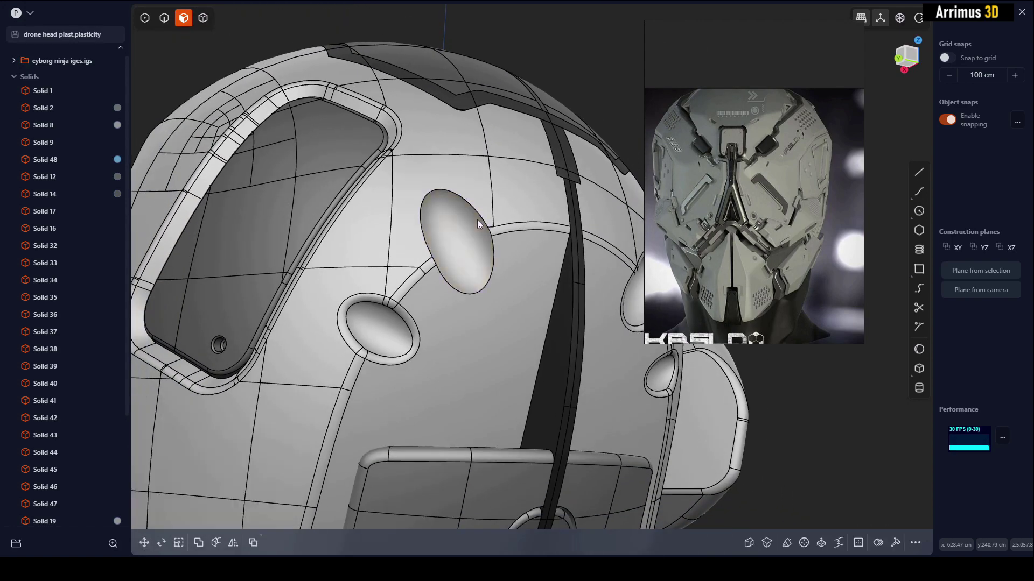
scroll(439, 249, down, 3)
middle_drag(438, 249, 577, 133)
click(577, 133)
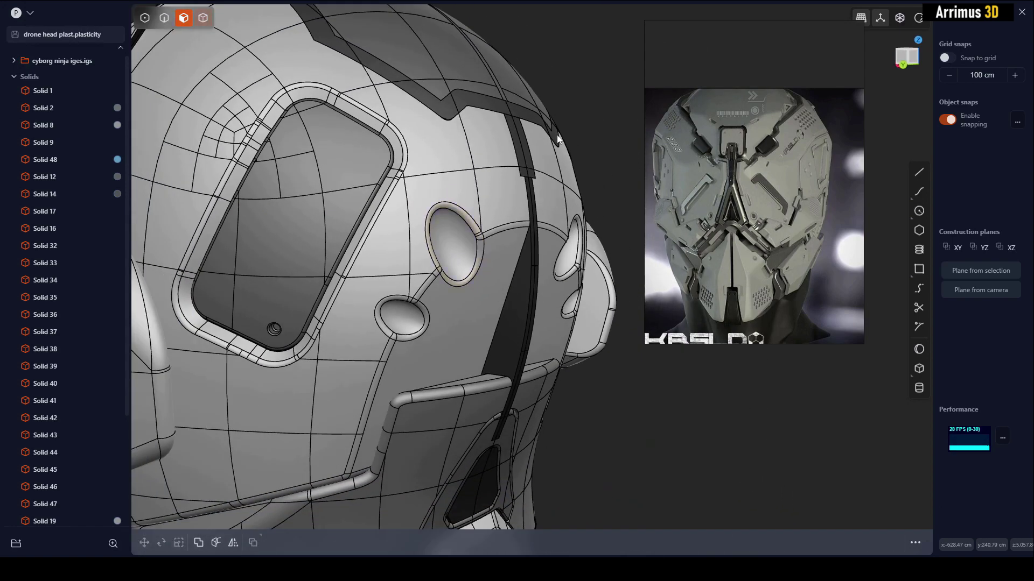
Switch to solid selection and examine the head's front and top panels without edge lines
key(4)
scroll(413, 212, down, 3)
middle_drag(413, 212, 463, 227)
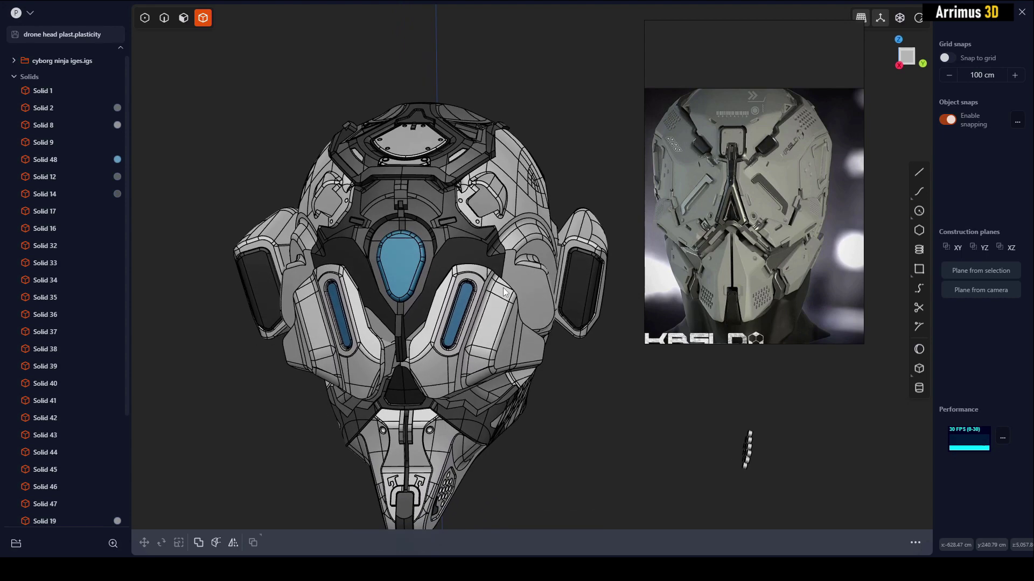
mouse_move(430, 191)
middle_down()
mouse_move(440, 163)
mouse_move(430, 149)
mouse_move(470, 158)
mouse_move(457, 256)
mouse_move(432, 239)
middle_up()
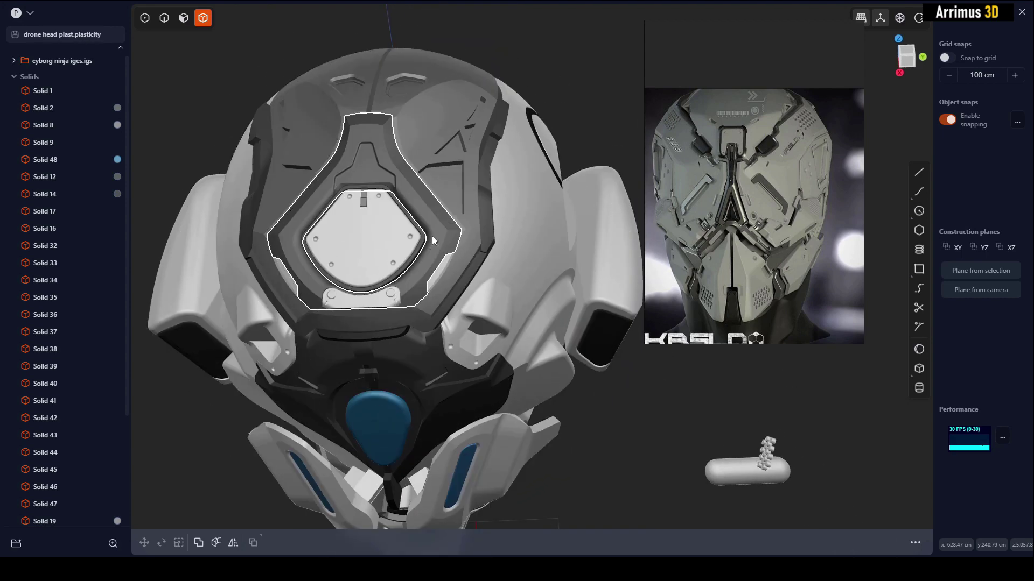
key(alt+shift+z)
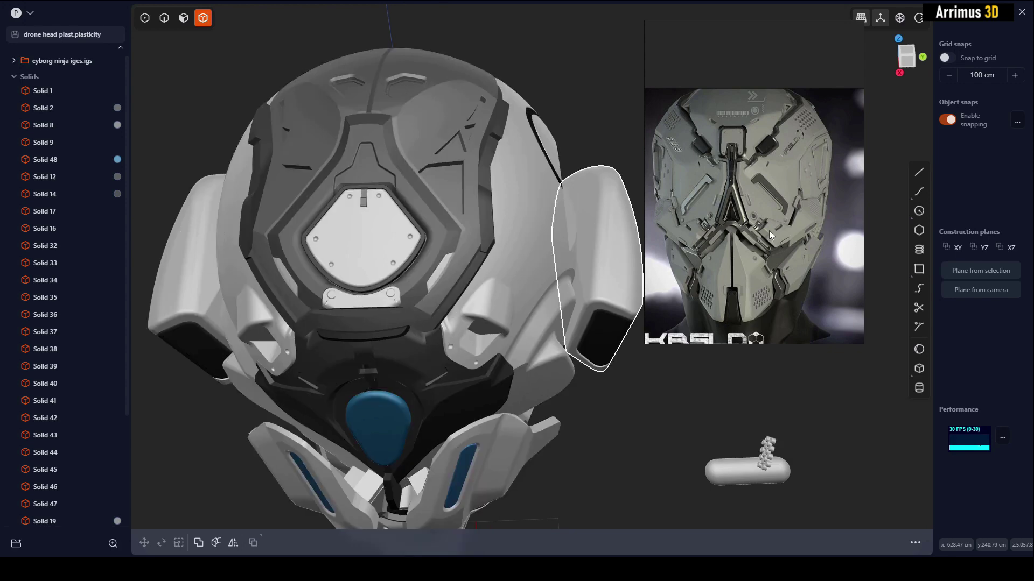
Enlarge the reference image and reframe the masked face within it
scroll(746, 248, down, 3)
scroll(755, 221, up, 4)
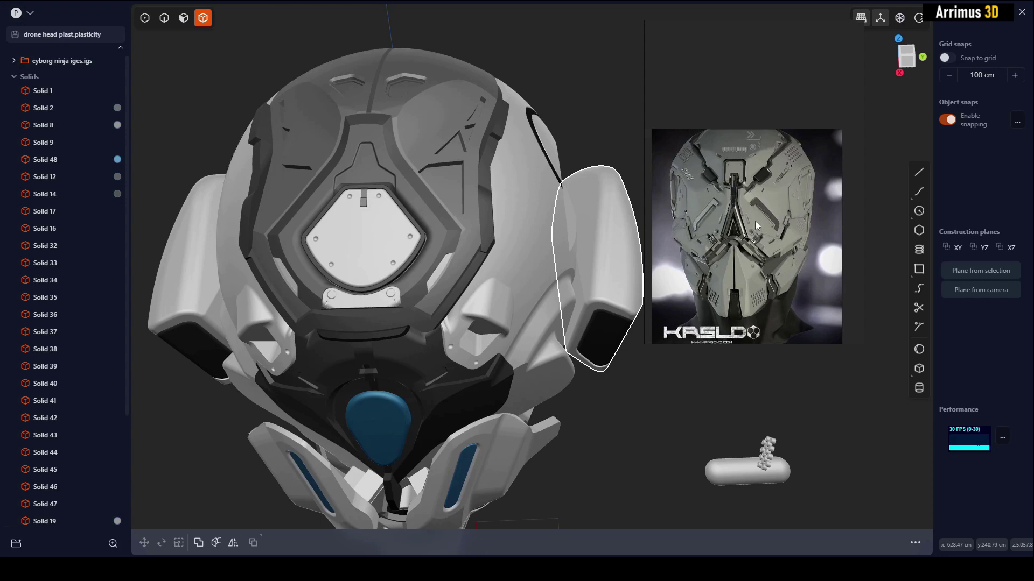
middle_drag(745, 243, 753, 209)
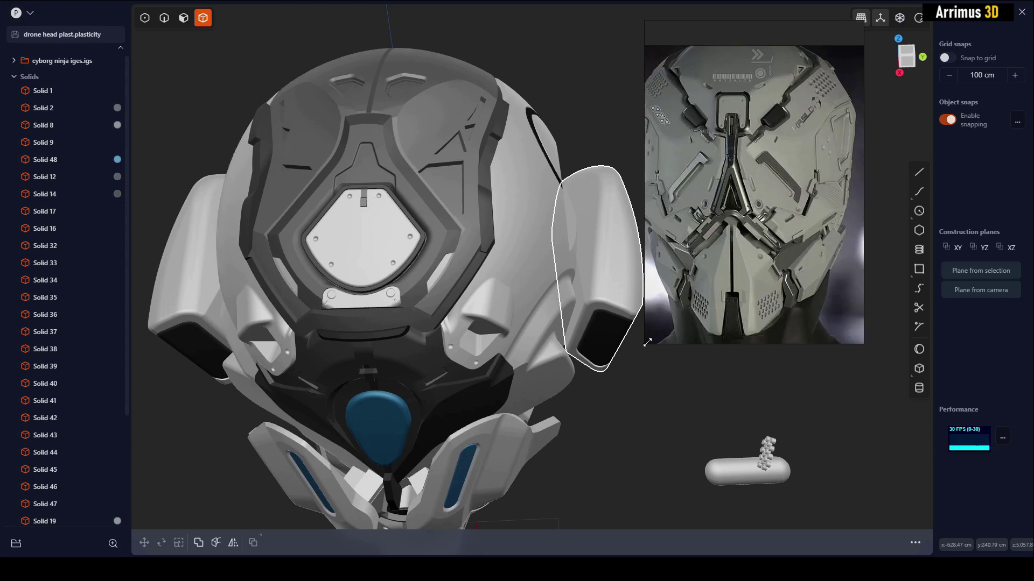
drag(645, 343, 612, 424)
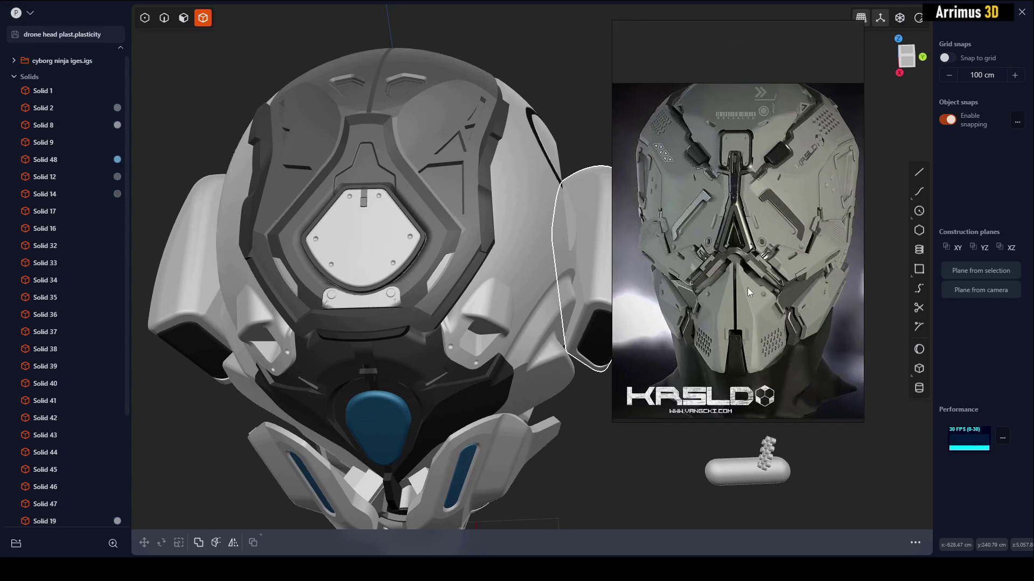
scroll(762, 232, up, 3)
scroll(757, 233, down, 2)
Examine the head from the front, below and above with edges shown and hidden, comparing its panels with the reference image
middle_drag(420, 252, 560, 175)
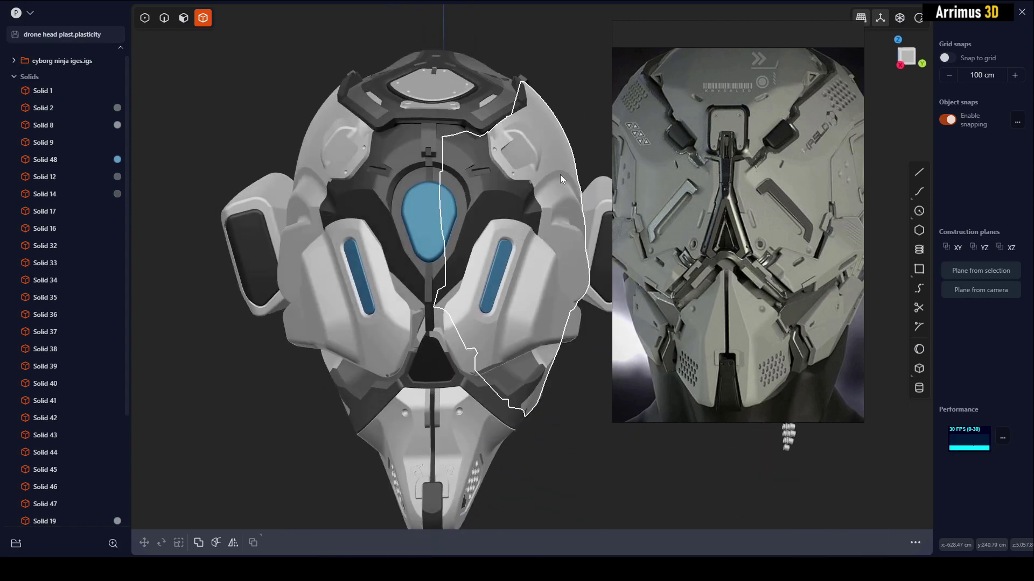
key(shift+z)
key(shift+z)
key(shift+z)
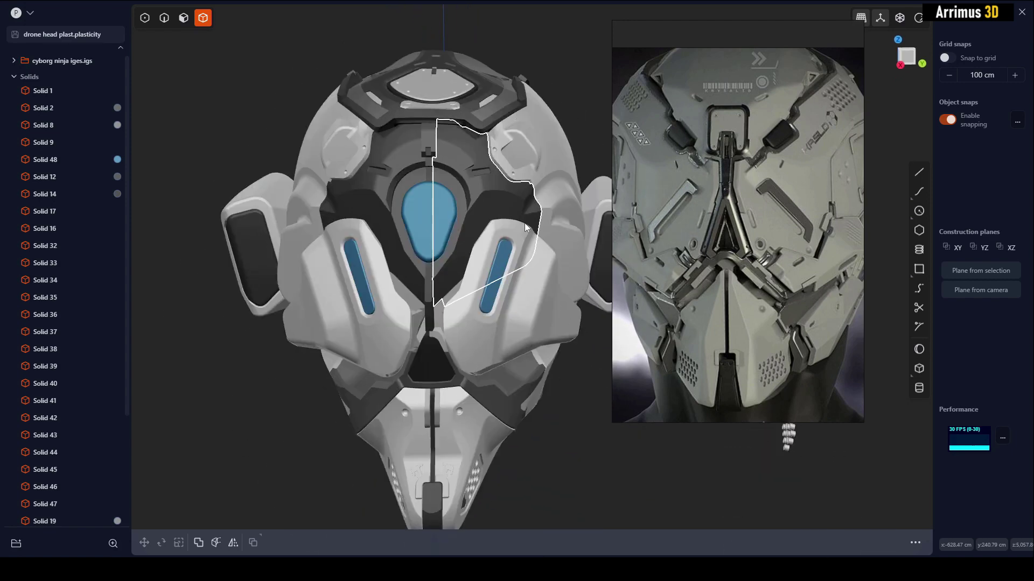
middle_drag(507, 356, 484, 342)
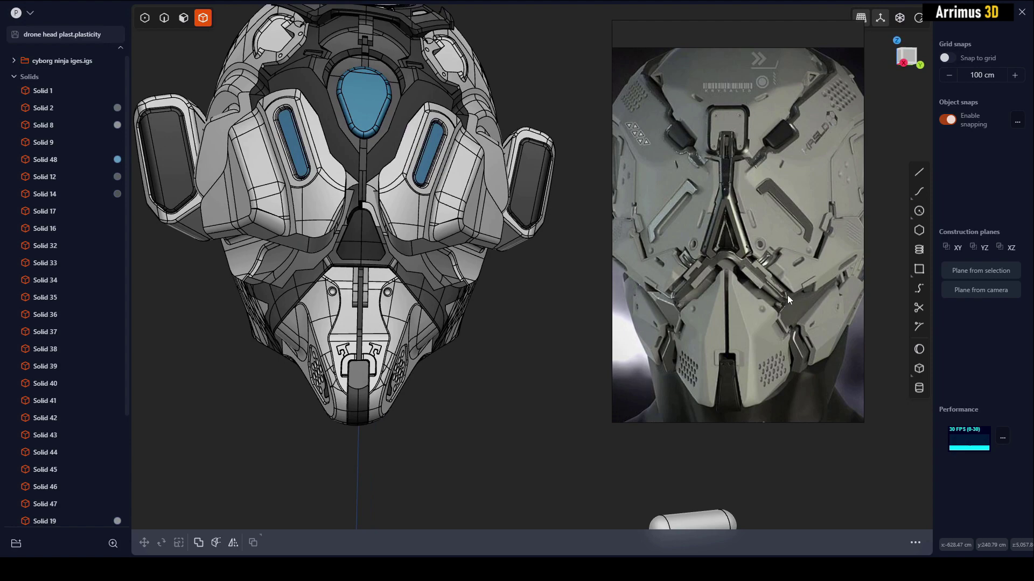
scroll(797, 291, up, 3)
scroll(770, 213, down, 3)
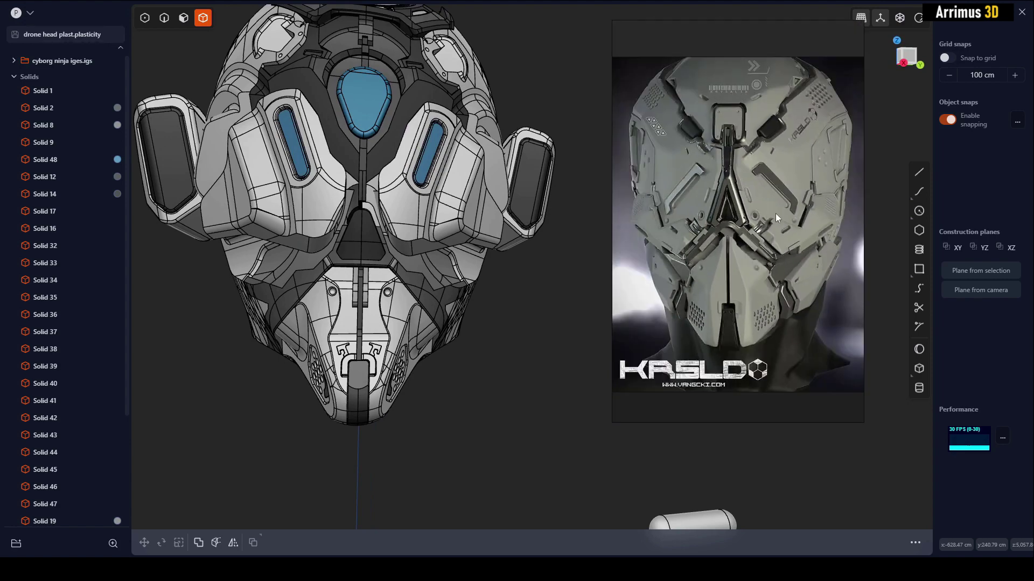
middle_drag(469, 301, 543, 302)
key(shift+z)
middle_drag(509, 235, 517, 286)
scroll(492, 201, up, 2)
key(shift+z)
key(shift+z)
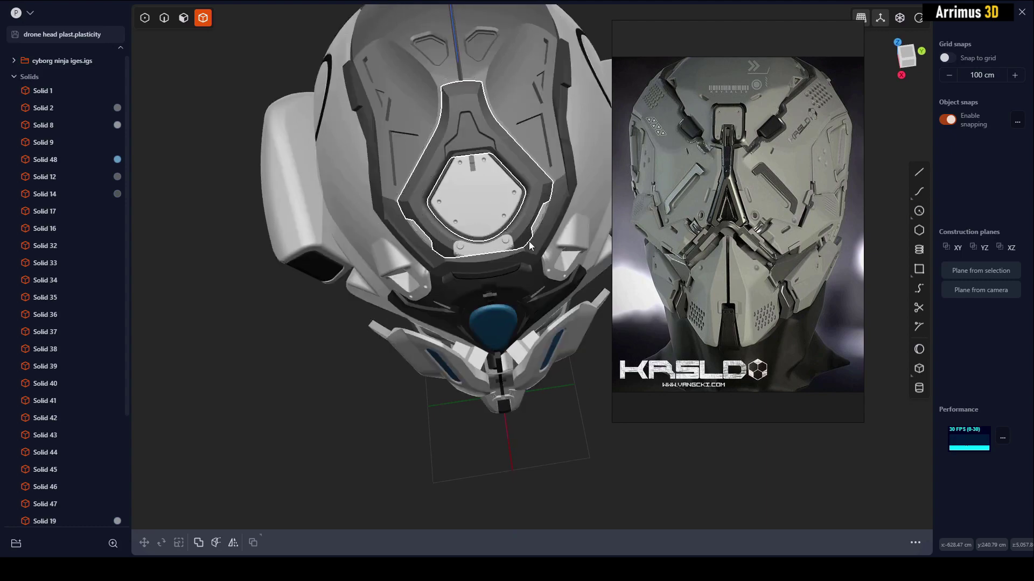
key(shift+z)
shift+middle_drag(492, 201, 425, 207)
middle_drag(467, 273, 493, 213)
scroll(476, 224, down, 2)
middle_drag(494, 212, 494, 313)
Hide all existing solids and create a sphere centred on the origin
key(ctrl+a)
key(h)
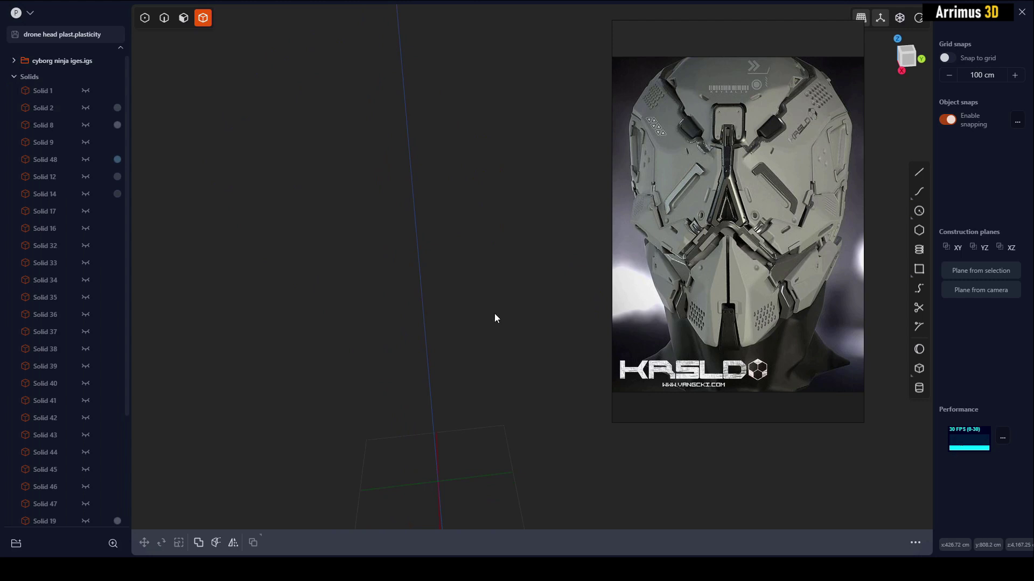
key(shift+s)
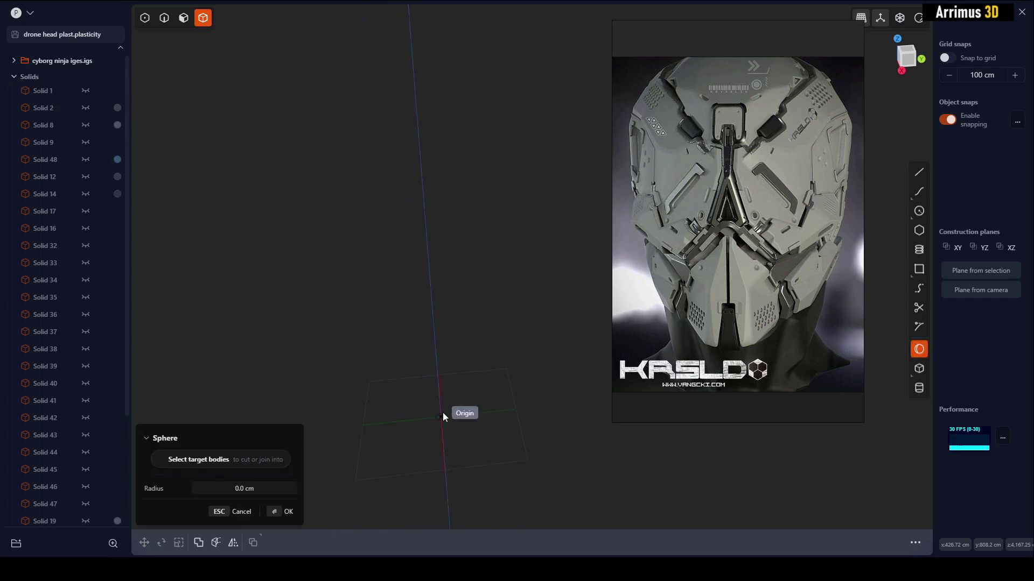
click(441, 418)
click(491, 322)
right_click(524, 271)
scroll(541, 229, down, 3)
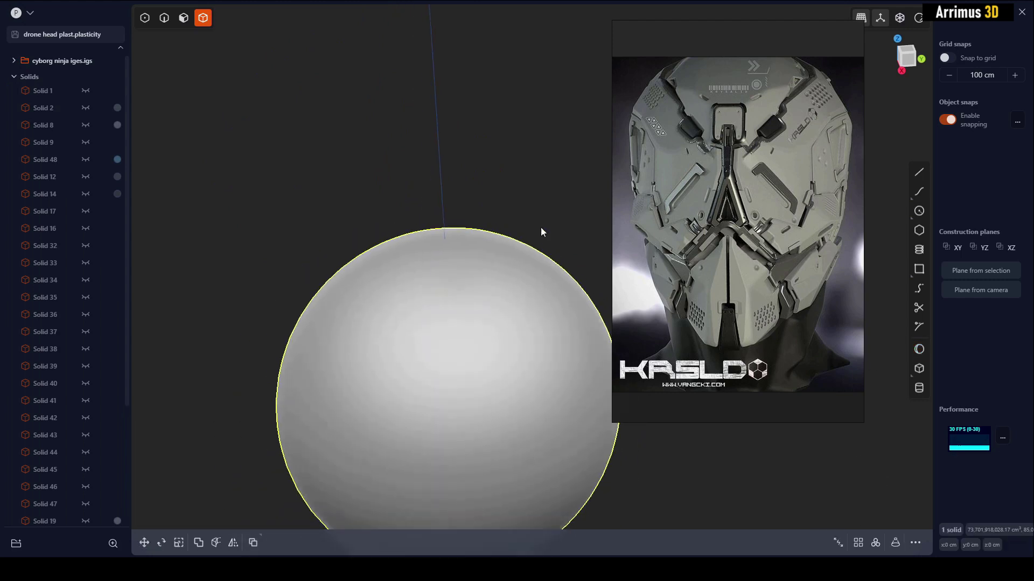
click(540, 228)
scroll(534, 261, down, 2)
scroll(533, 265, down, 5)
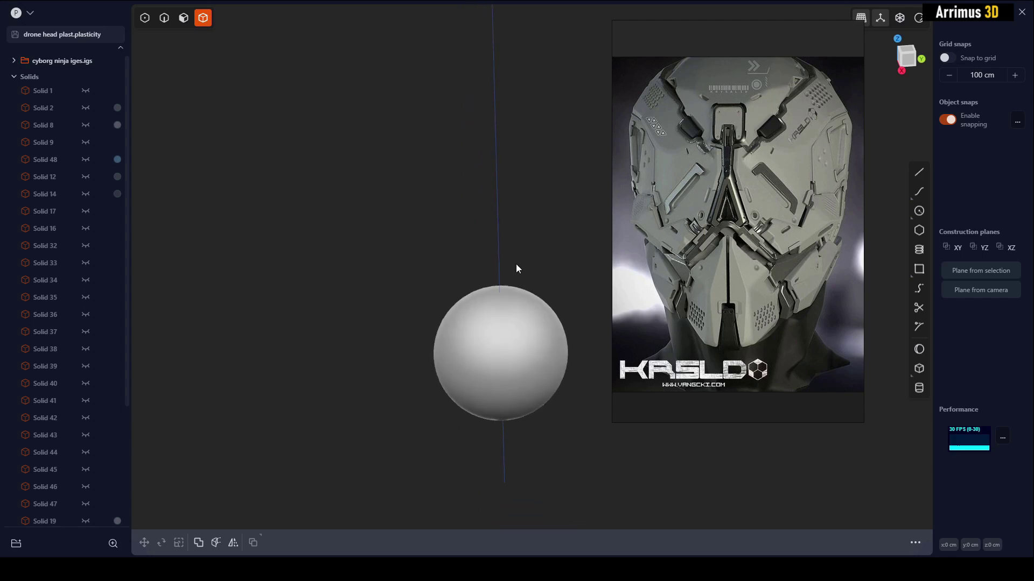
Try to move the sphere down along the Z axis and unhide the head solids, and undo both changes
click(507, 296)
key(g)
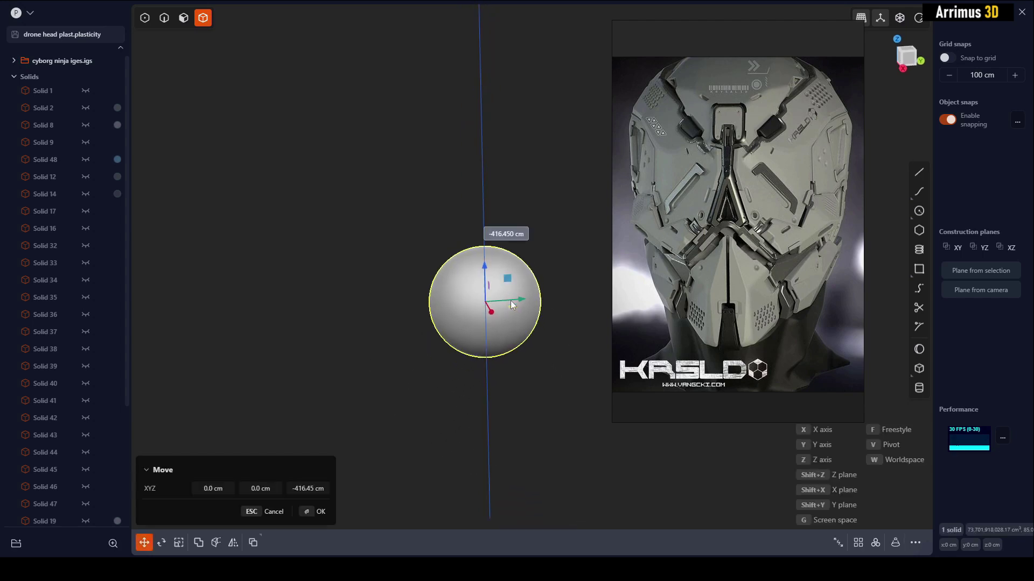
right_click(533, 295)
key(alt+h)
middle_drag(533, 317, 510, 311)
scroll(510, 311, up, 2)
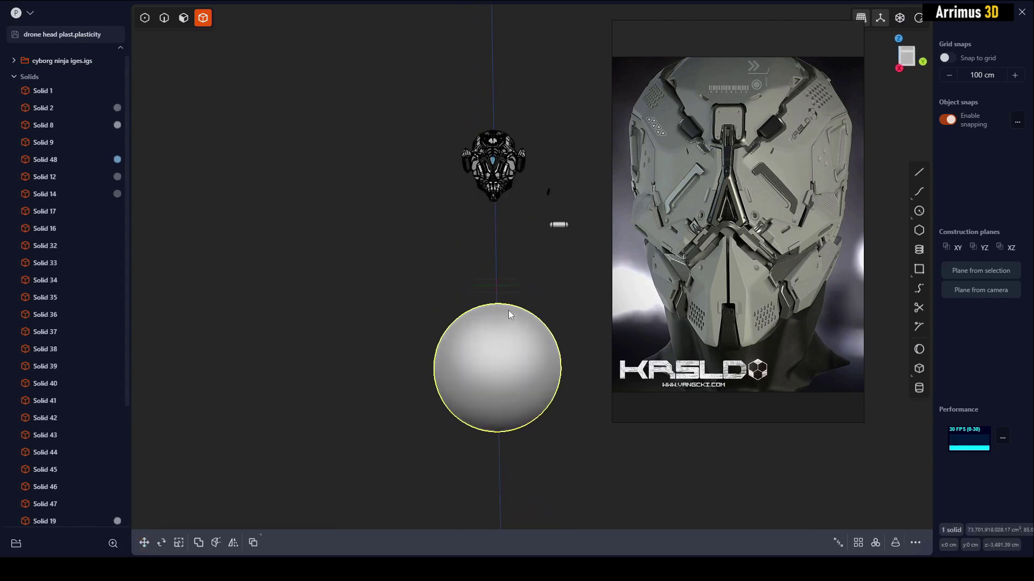
key(ctrl+z)
key(ctrl+z)
Scale the sphere down uniformly about its centre
scroll(516, 263, up, 1)
key(r)
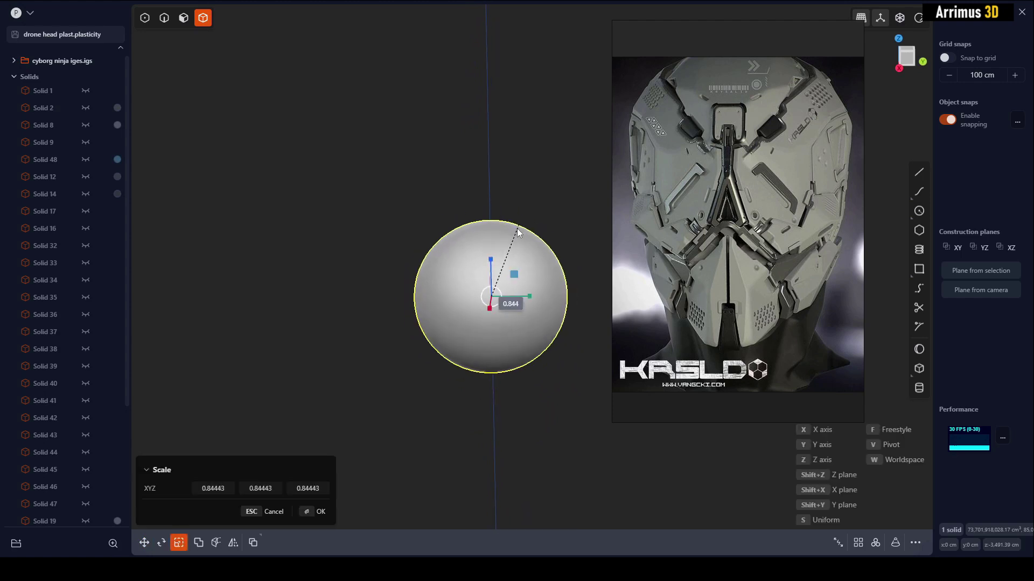
click(526, 213)
scroll(524, 212, up, 2)
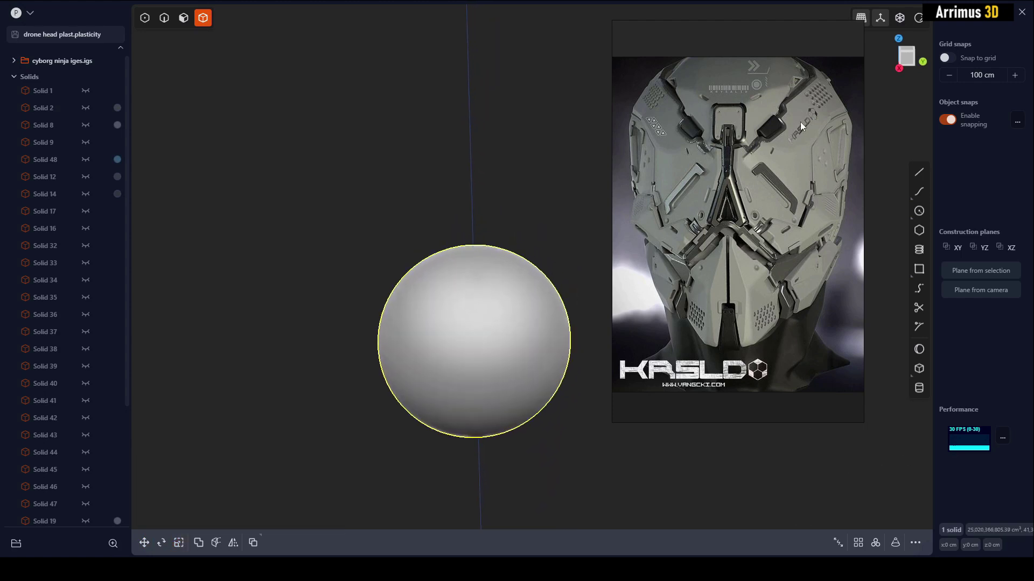
Inspect the reference mask's forehead and upper cheek details up close, and deselect the sphere
drag(800, 122, 770, 163)
scroll(749, 143, up, 4)
middle_drag(748, 142, 784, 184)
scroll(778, 180, down, 2)
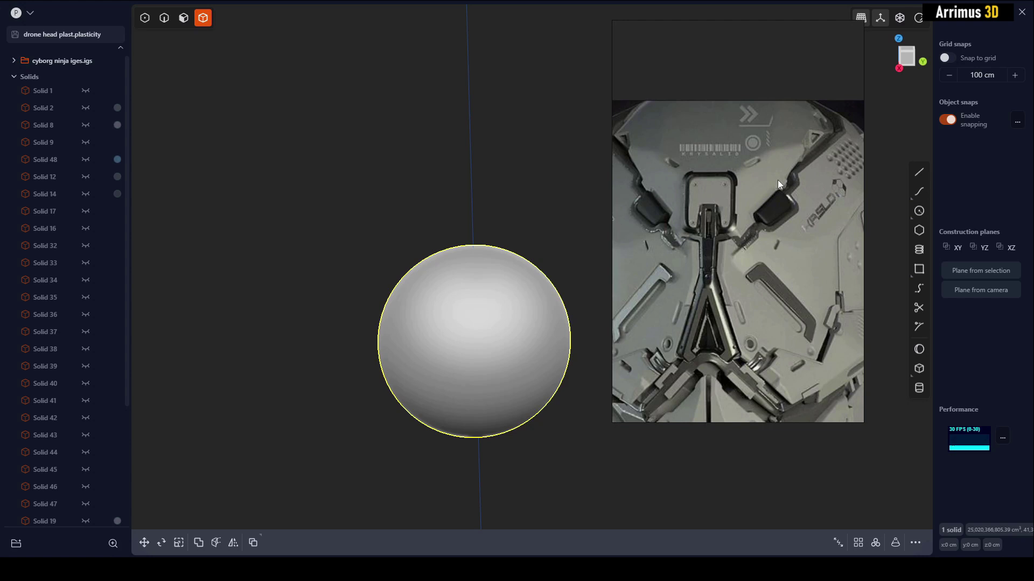
key(Escape)
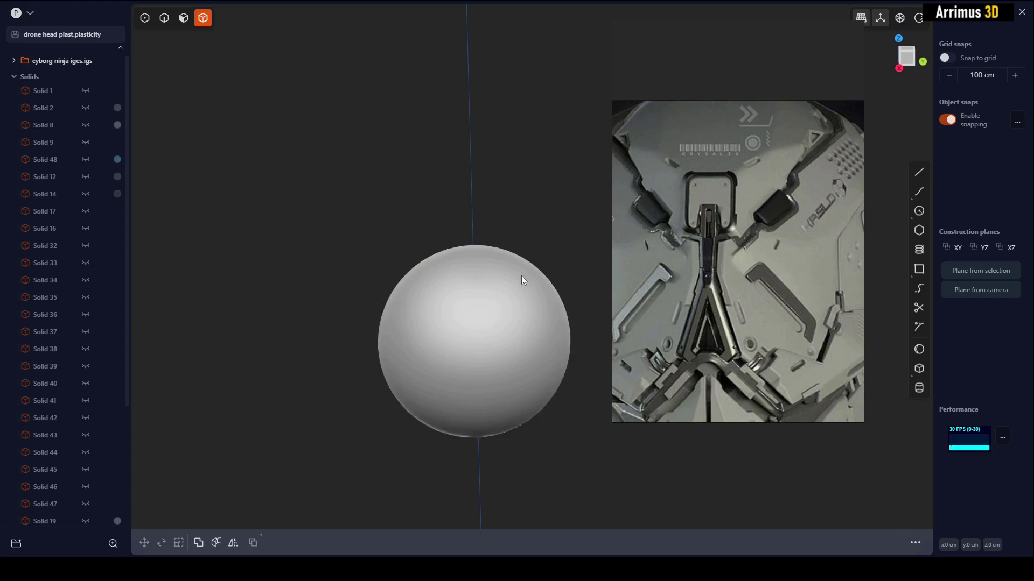
Mirror the sphere along positive Y, slicing it at the mirror plane into two separate halves
click(520, 276)
scroll(474, 234, down, 2)
middle_drag(499, 274, 501, 245)
key(alt+x)
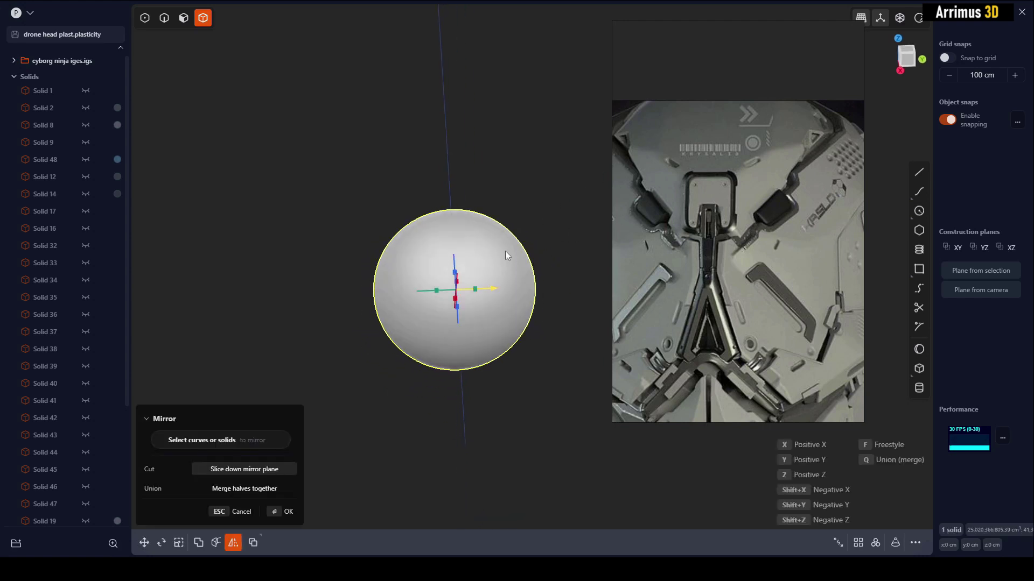
key(y)
right_click(502, 254)
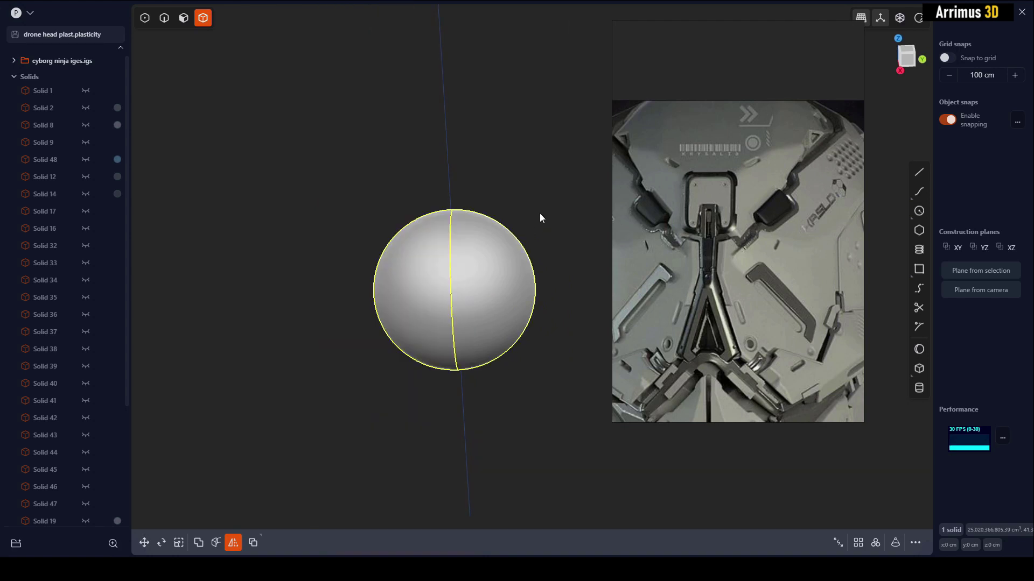
Delete the sphere half on the negative Y side and align the view to Right
click(539, 213)
click(404, 275)
key(Delete)
scroll(488, 313, up, 3)
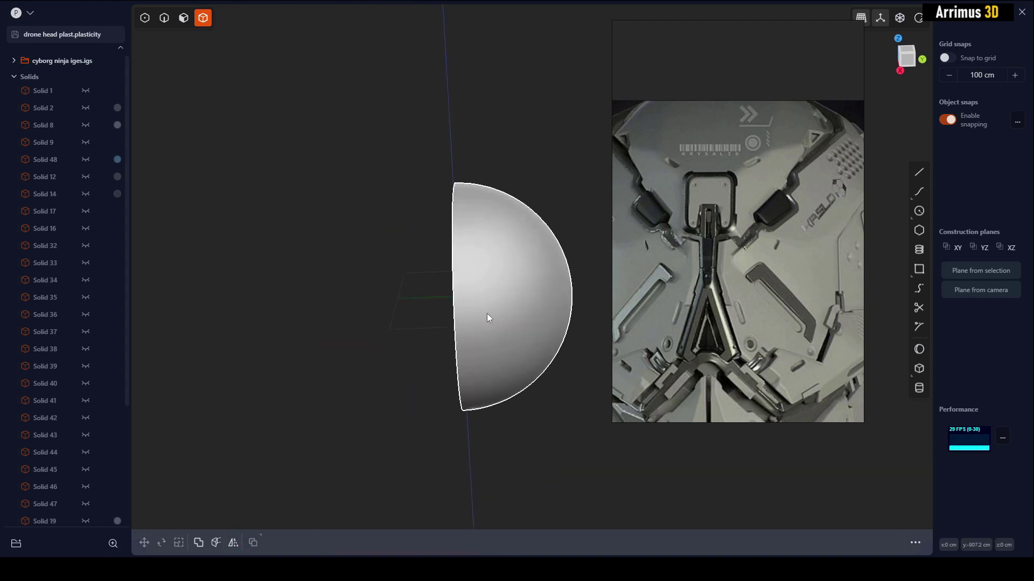
click(905, 55)
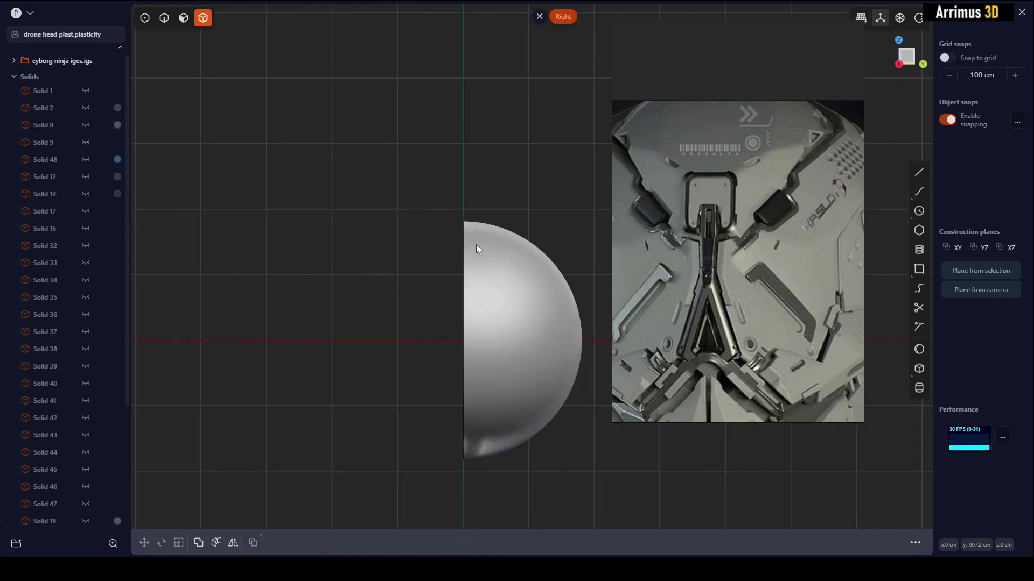
Sketch an angular polyline across the half sphere's upper area, following the reference's forehead seam from beyond the flat side to above the curved outline
scroll(501, 211, up, 2)
key(l)
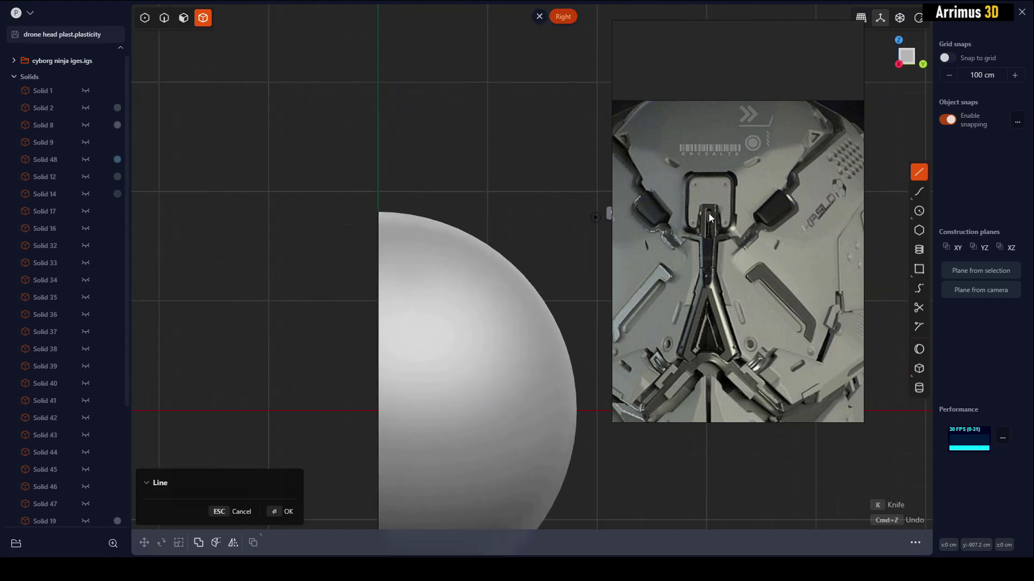
middle_drag(482, 291, 477, 246)
scroll(474, 246, up, 1)
scroll(749, 162, down, 4)
middle_drag(750, 162, 749, 187)
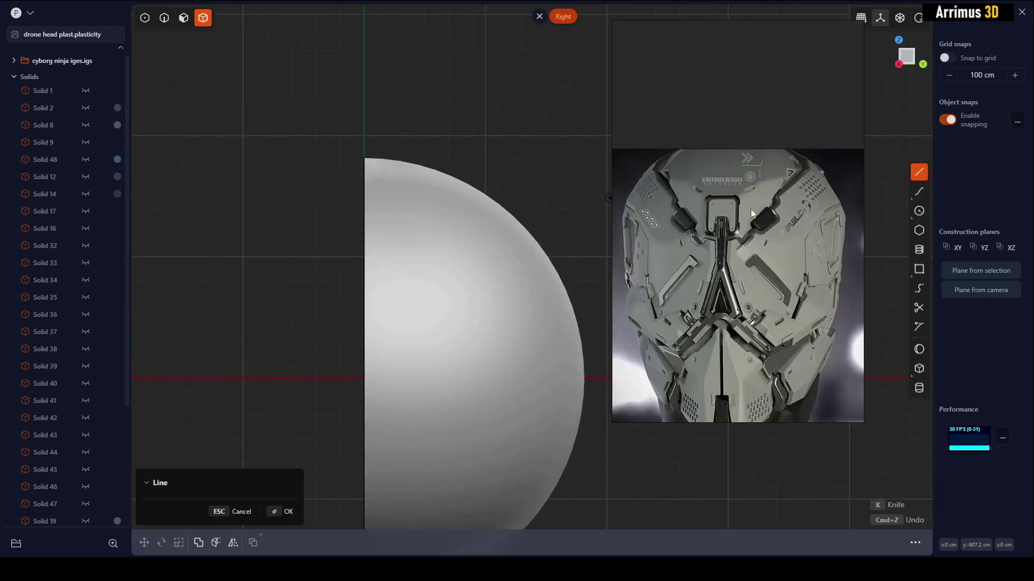
scroll(760, 197, up, 4)
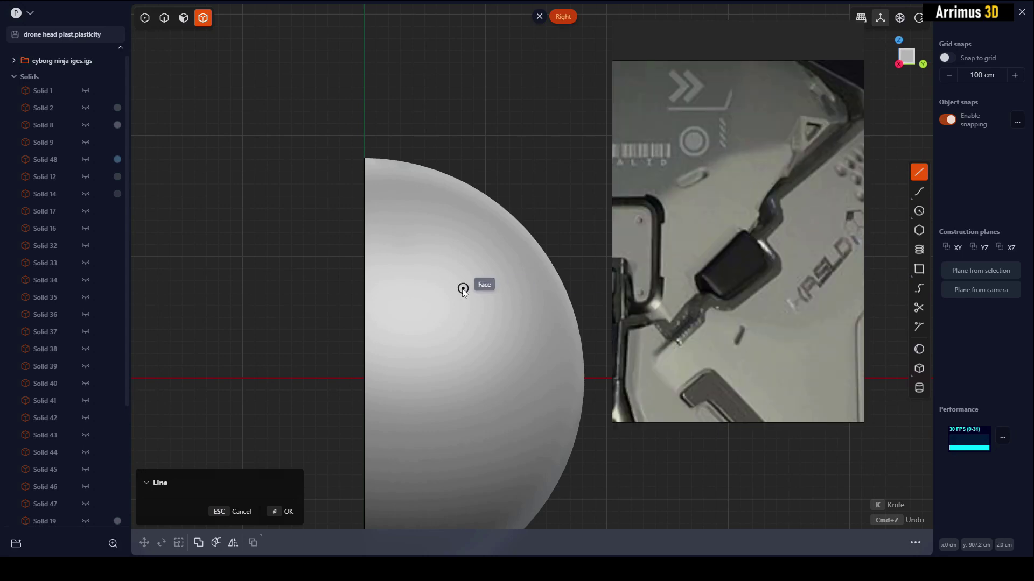
scroll(463, 291, down, 1)
middle_drag(502, 277, 490, 263)
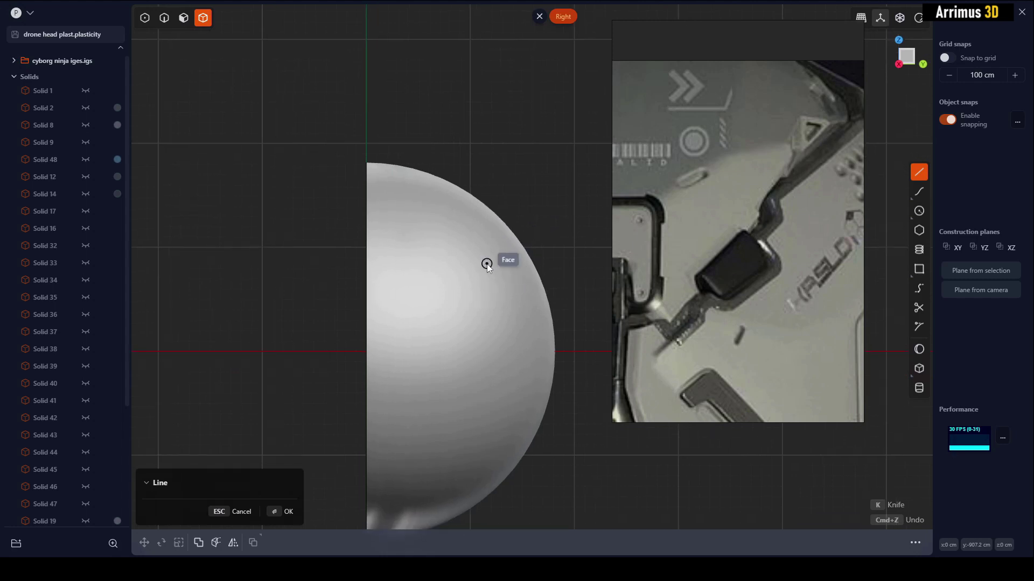
click(324, 279)
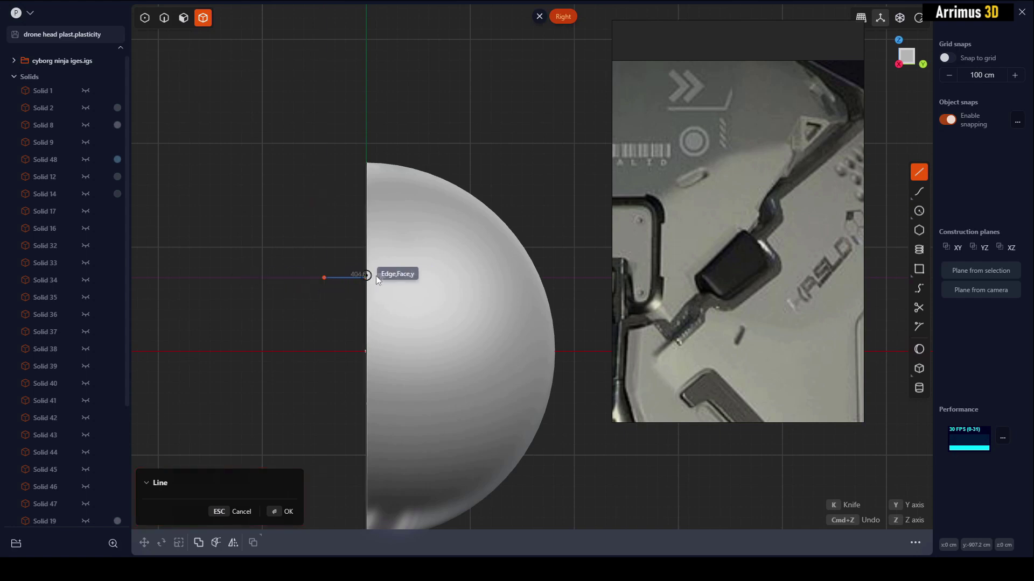
shift+middle_drag(356, 239, 326, 250)
scroll(329, 251, up, 2)
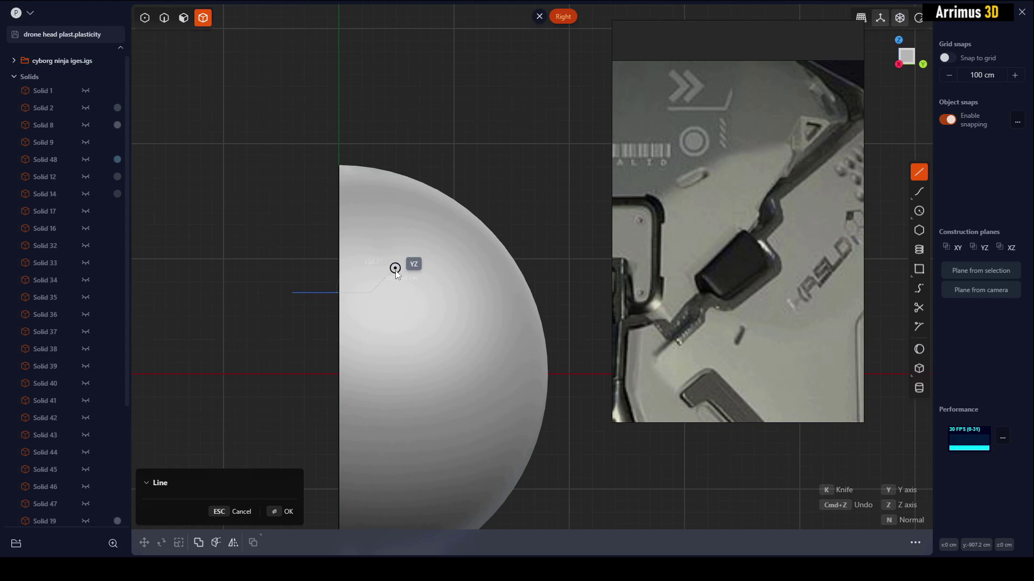
click(394, 272)
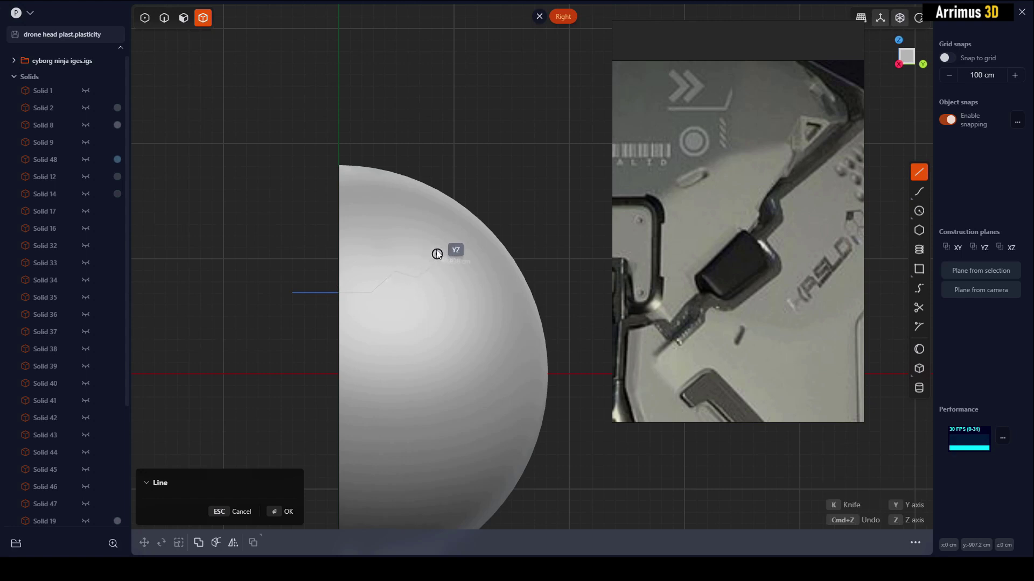
click(432, 236)
click(440, 210)
click(443, 154)
key(Return)
Cut the half sphere into two solids with the sharp-cornered polyline
click(500, 177)
scroll(499, 176, up, 3)
click(455, 264)
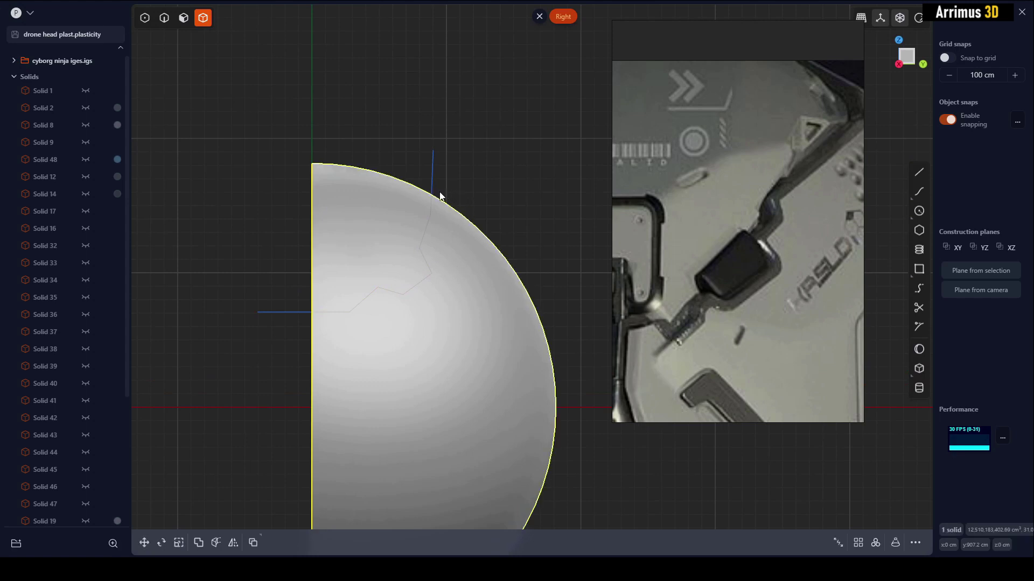
key(c)
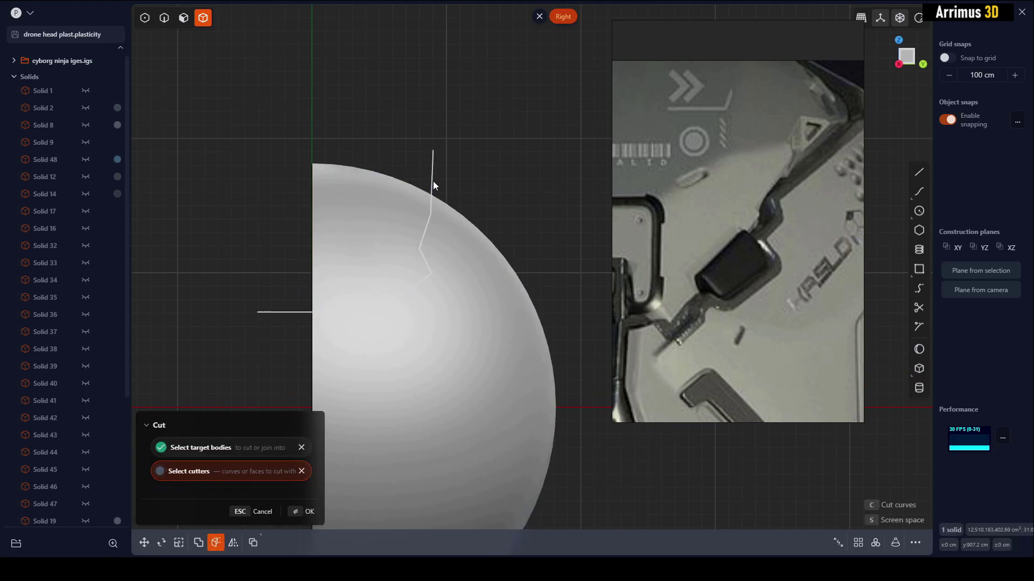
click(433, 181)
key(Return)
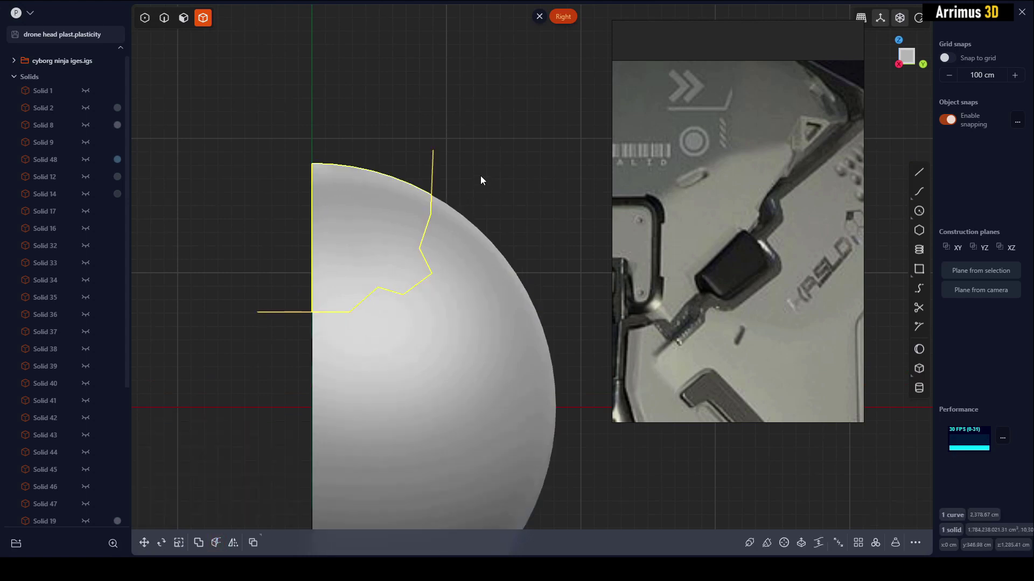
key(2)
middle_drag(441, 180, 410, 255)
Set the upper cut piece's material colour to grey, RGB 189, 189, 189
key(4)
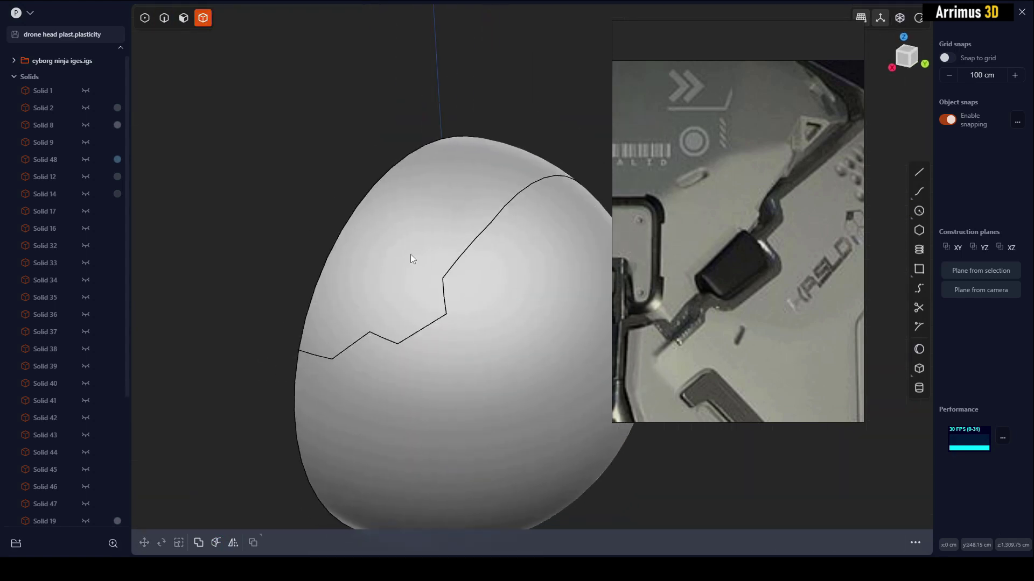
click(410, 255)
key(m)
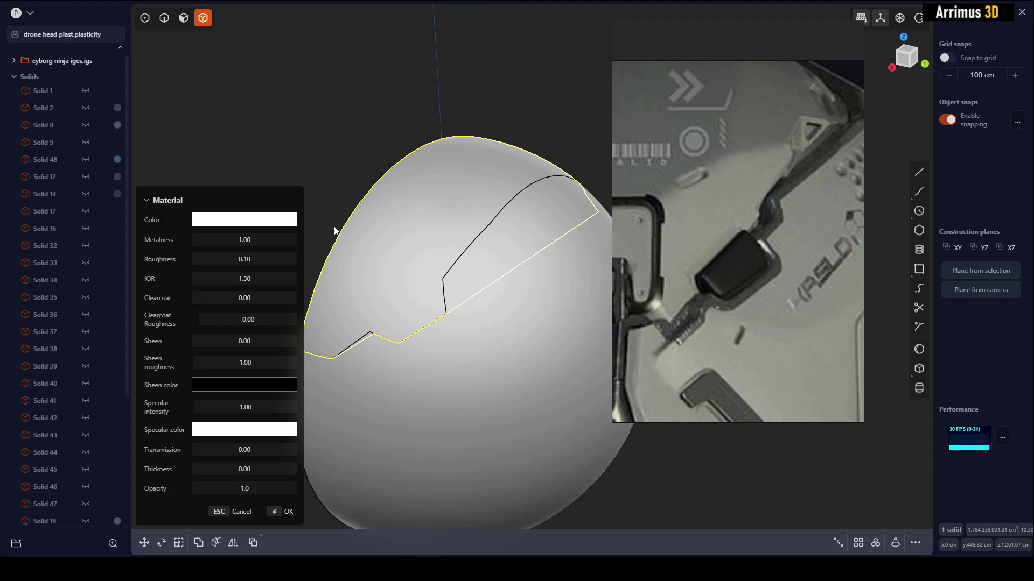
click(288, 223)
drag(203, 252, 193, 246)
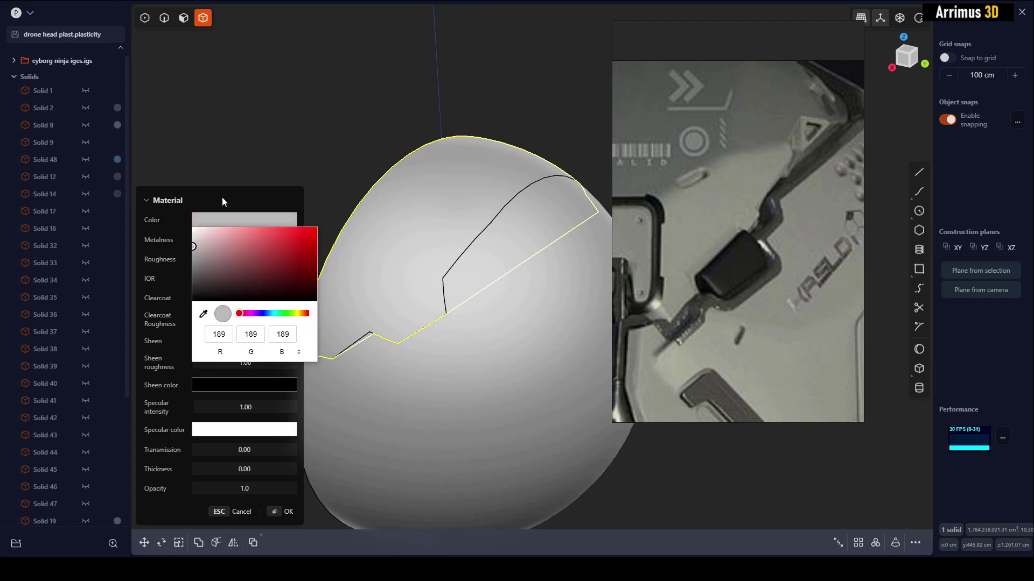
key(Return)
click(274, 139)
Compare the cut with the reference's forehead seam, and isolate the upper grey piece
middle_drag(333, 243, 358, 269)
scroll(419, 262, down, 3)
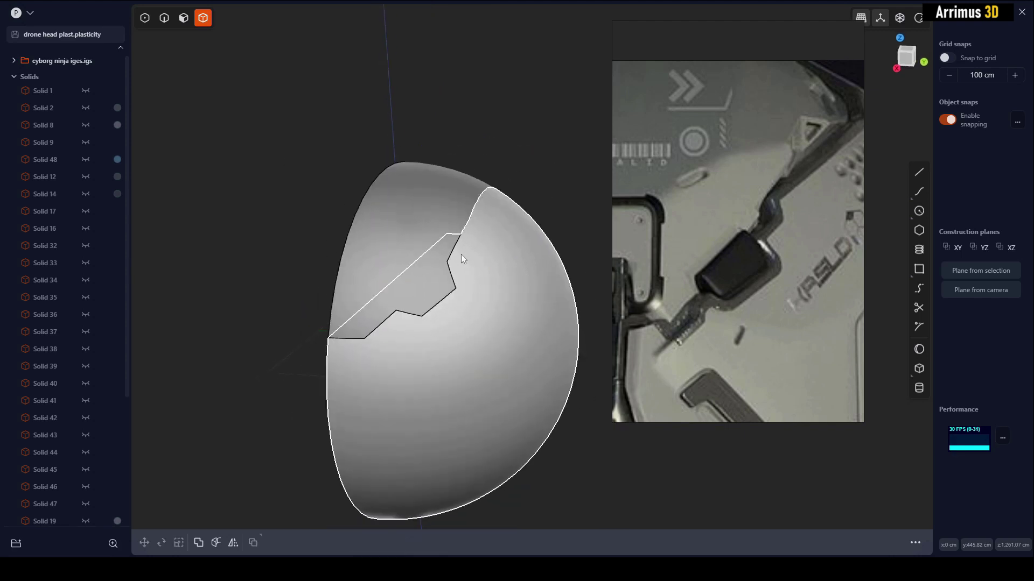
scroll(458, 294, up, 3)
middle_drag(478, 288, 504, 290)
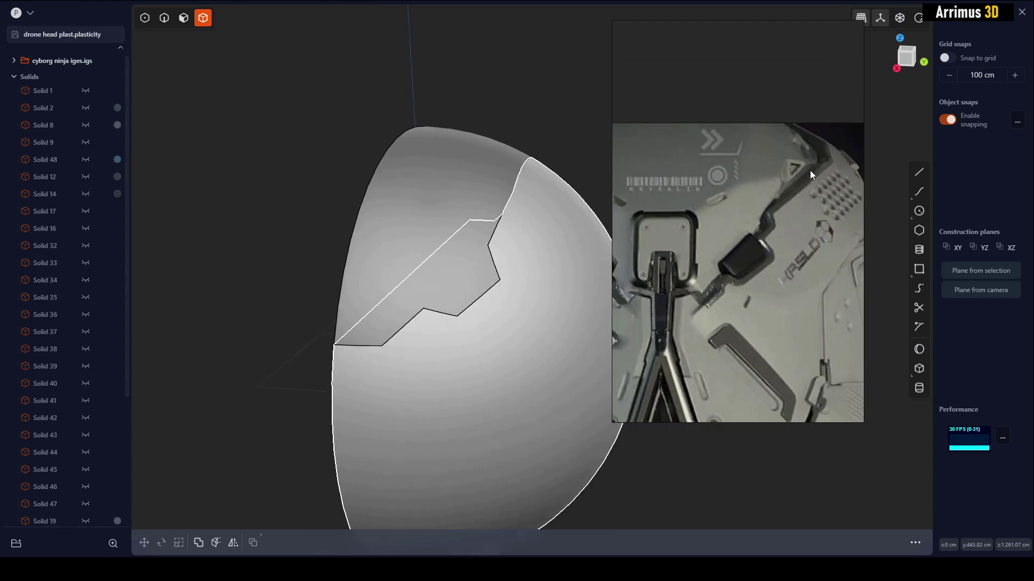
middle_drag(503, 268, 466, 257)
click(466, 258)
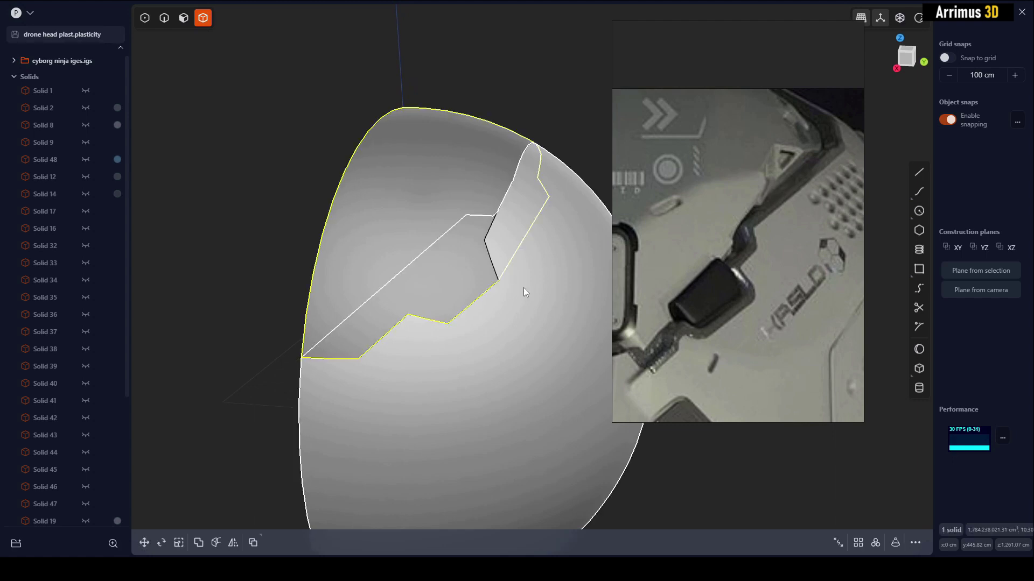
key(shift+h)
middle_drag(525, 288, 449, 267)
key(2)
click(465, 277)
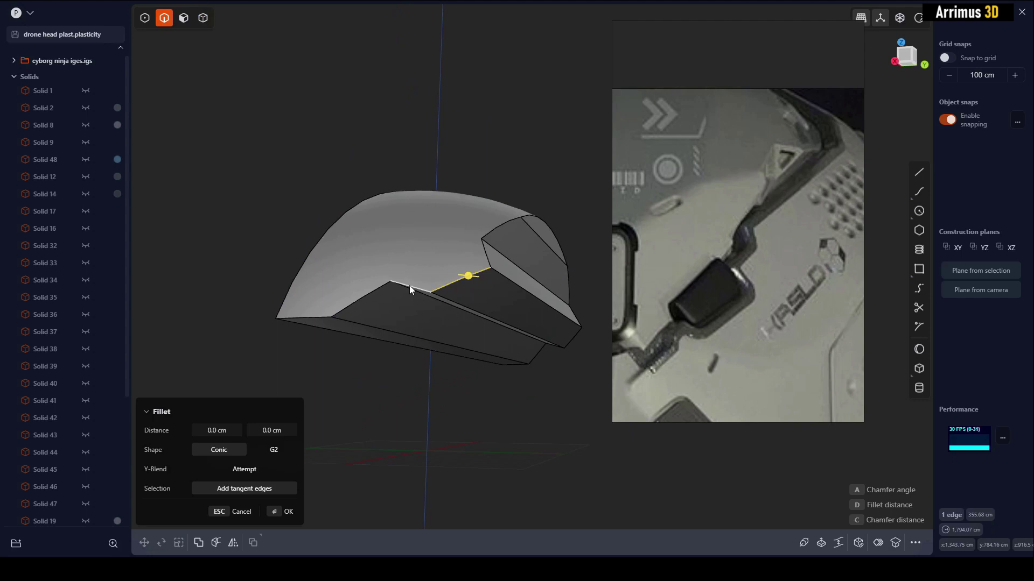
click(409, 285)
middle_drag(413, 309, 408, 284)
click(381, 285)
click(356, 316)
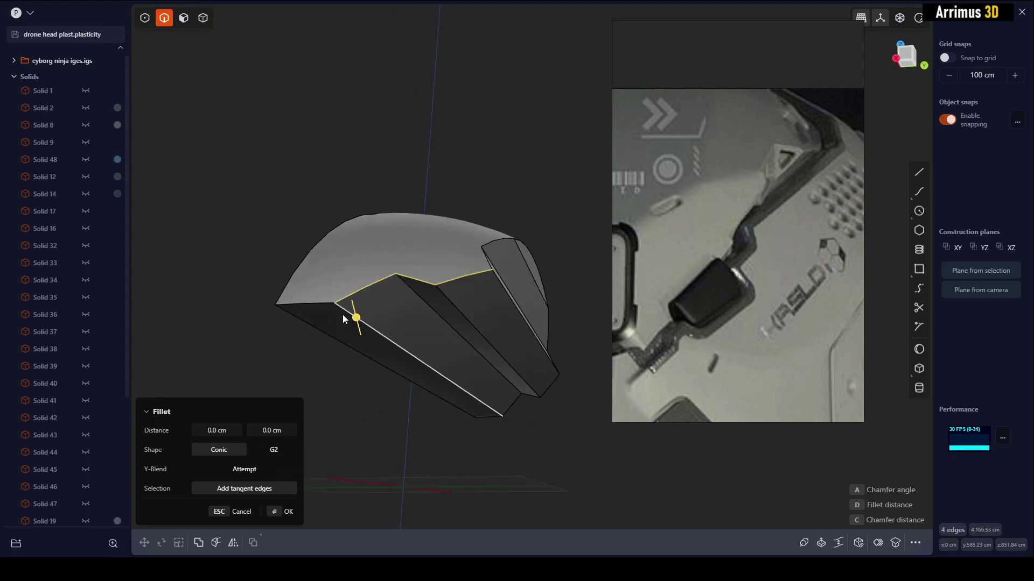
middle_drag(323, 306, 461, 294)
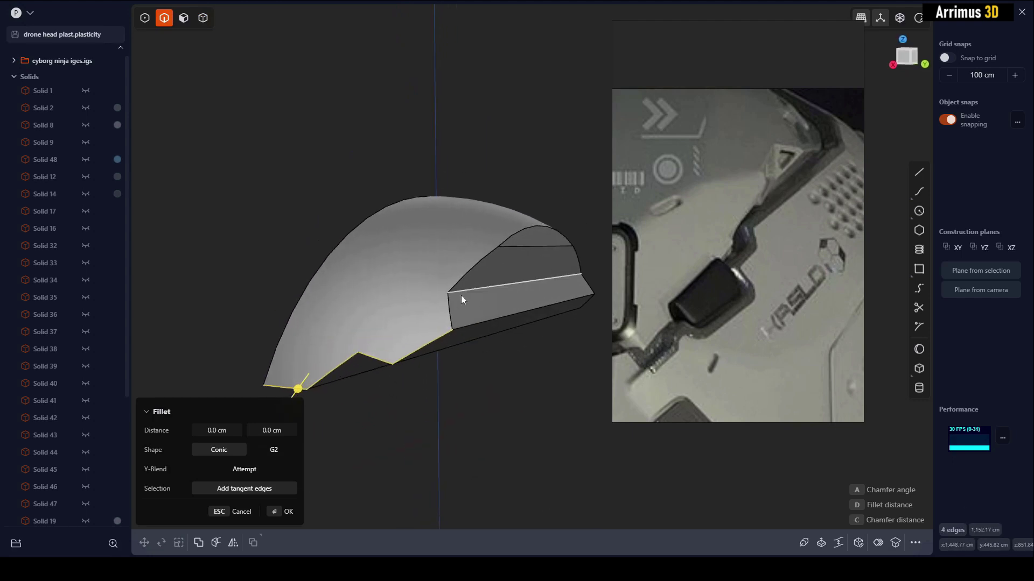
key(Escape)
Undo the isolation, the grey material and the cut, back to the whole half sphere with its polyline
middle_drag(524, 226, 480, 309)
key(alt+h)
key(alt+z)
key(ctrl+z)
key(b)
key(Escape)
key(alt+h)
drag(480, 305, 474, 301)
key(ctrl+z)
key(ctrl+z)
key(ctrl+z)
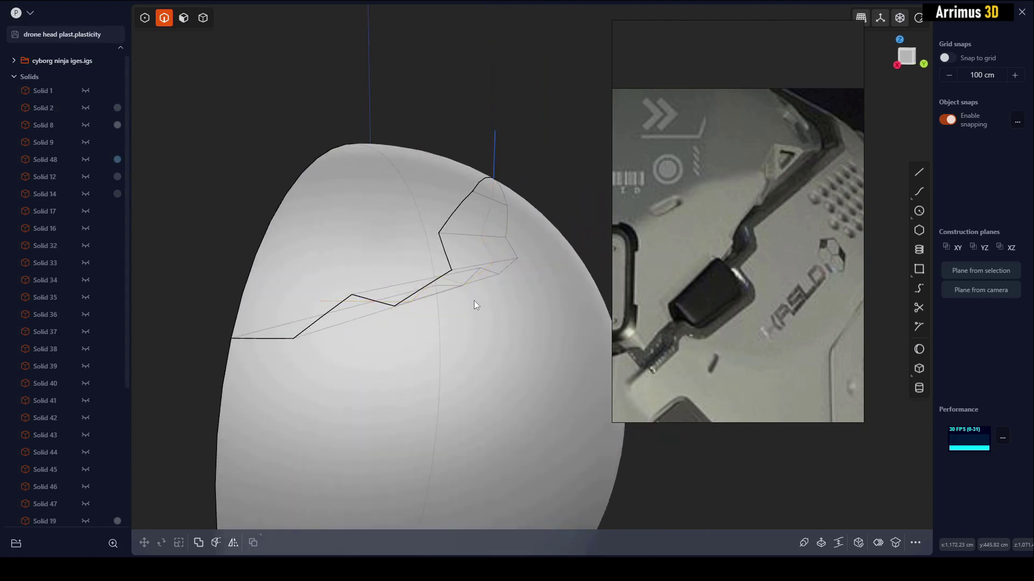
click(537, 171)
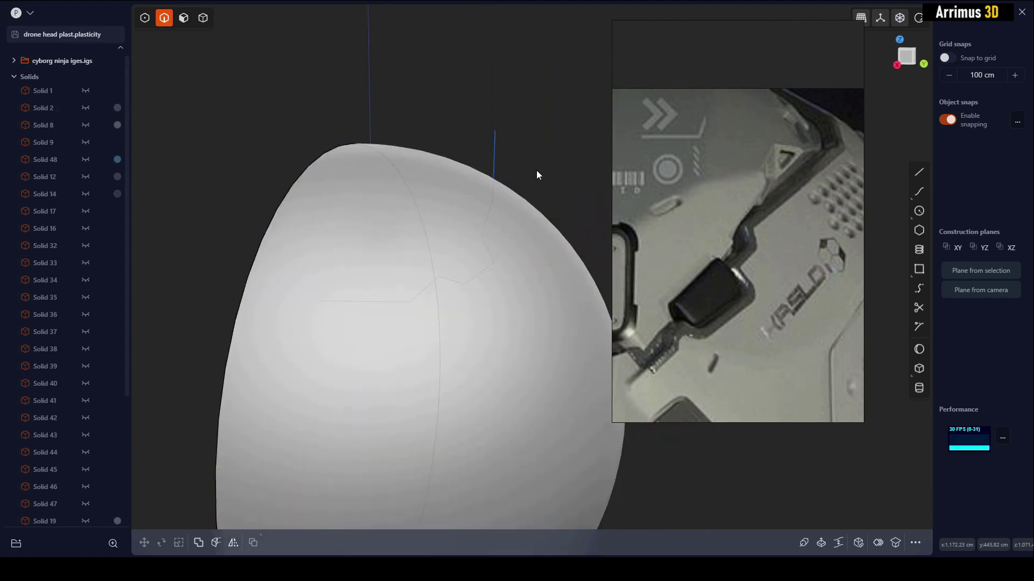
Fillet all corners of the seam polyline with a distance of about 105 cm
click(496, 152)
middle_drag(501, 184, 501, 184)
key(f)
key(d)
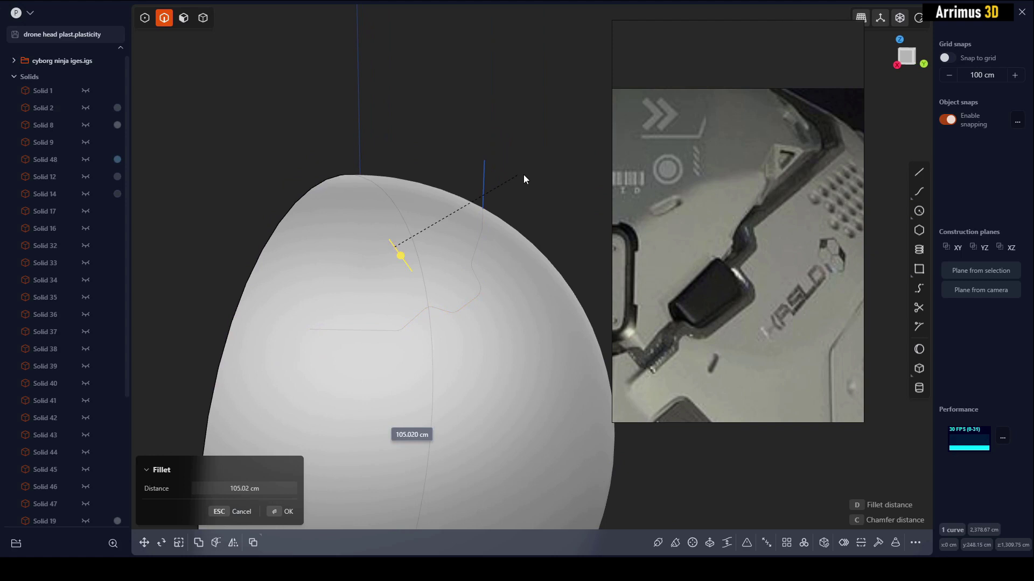
click(514, 175)
key(Return)
Cut the half sphere into two solids with the rounded polyline, and delete the polyline
key(c)
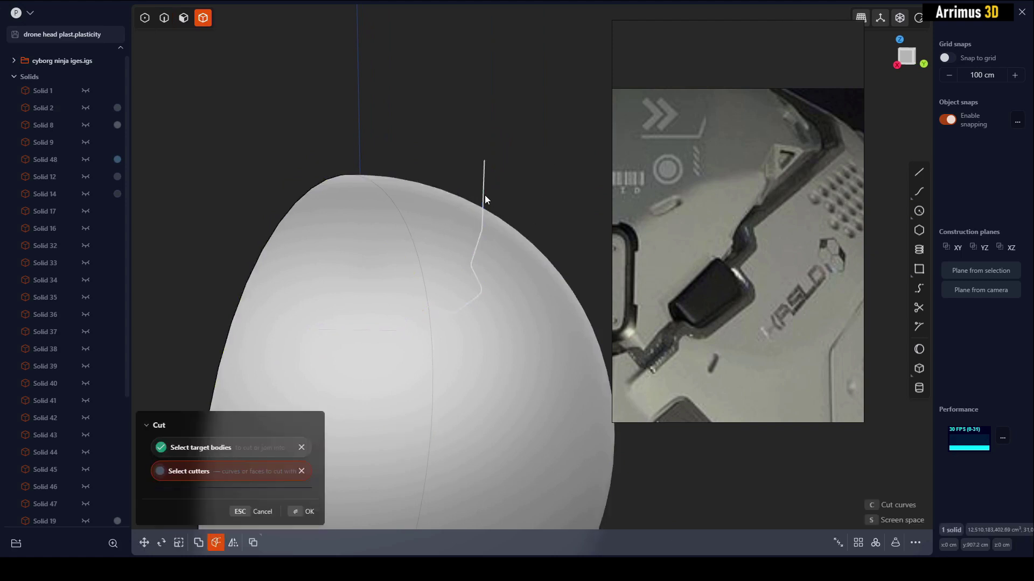
click(485, 195)
key(Return)
click(527, 166)
key(2)
click(487, 190)
key(Delete)
middle_drag(488, 190, 509, 197)
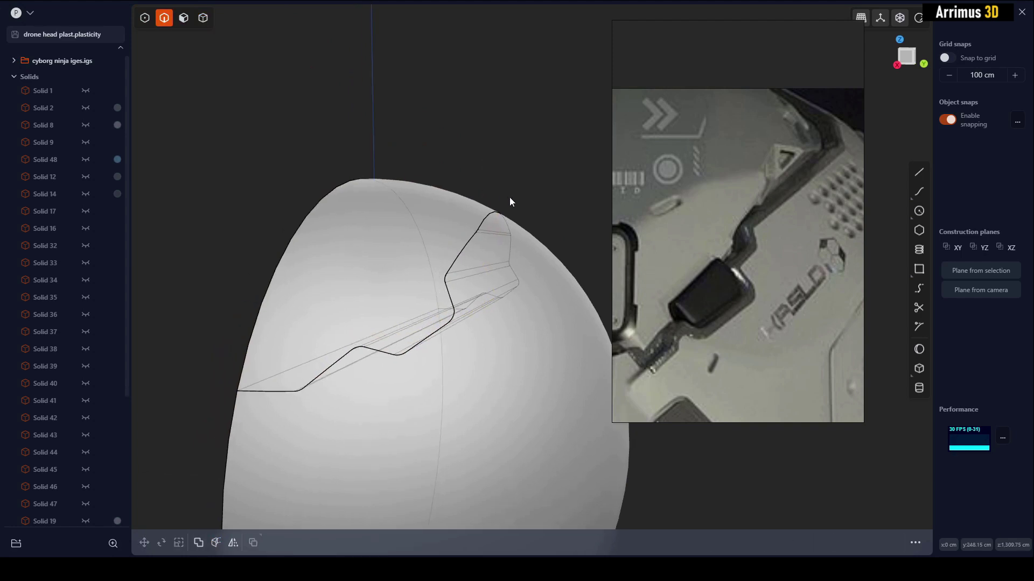
Give the upper cut piece a light grey material colour and turn off the X-ray display
key(4)
click(405, 226)
key(m)
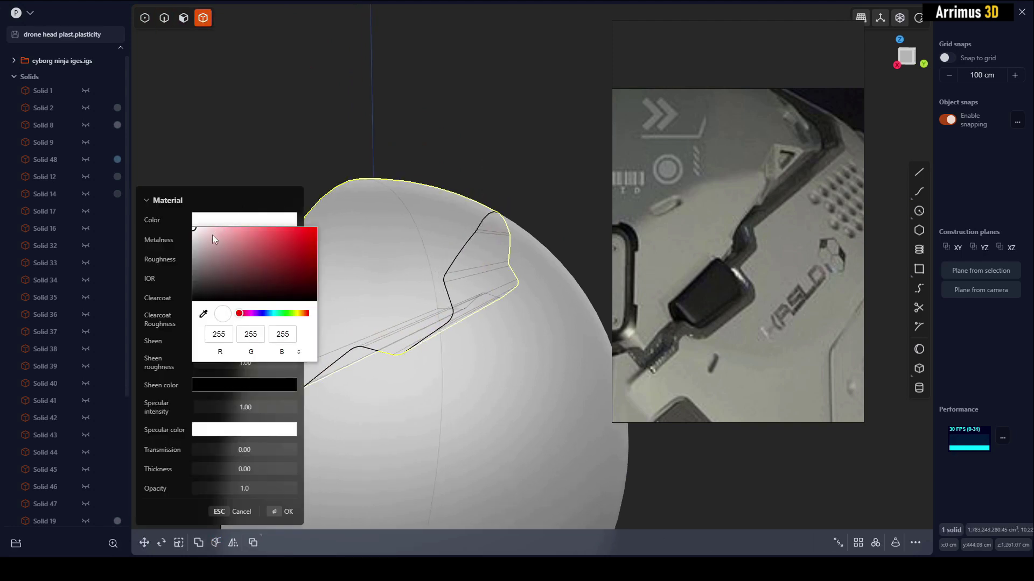
drag(207, 240, 193, 239)
right_click(226, 170)
click(258, 146)
middle_drag(356, 167, 394, 172)
key(alt+z)
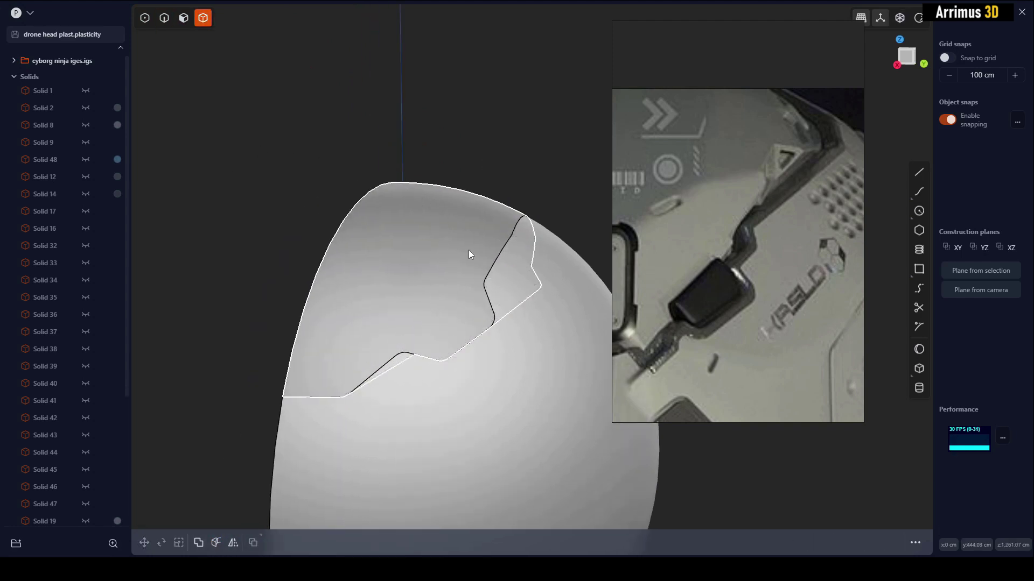
Isolate the upper grey forehead piece and view its cut side
click(466, 257)
key(shift+h)
middle_drag(489, 359, 401, 286)
scroll(475, 337, up, 1)
Select the complete chains of cut outline edges on both the front and back of the forehead piece
key(2)
click(474, 333)
key(b)
scroll(455, 308, up, 2)
key(Escape)
double_click(458, 312)
key(b)
click(416, 232)
middle_drag(415, 232, 393, 280)
double_click(316, 208)
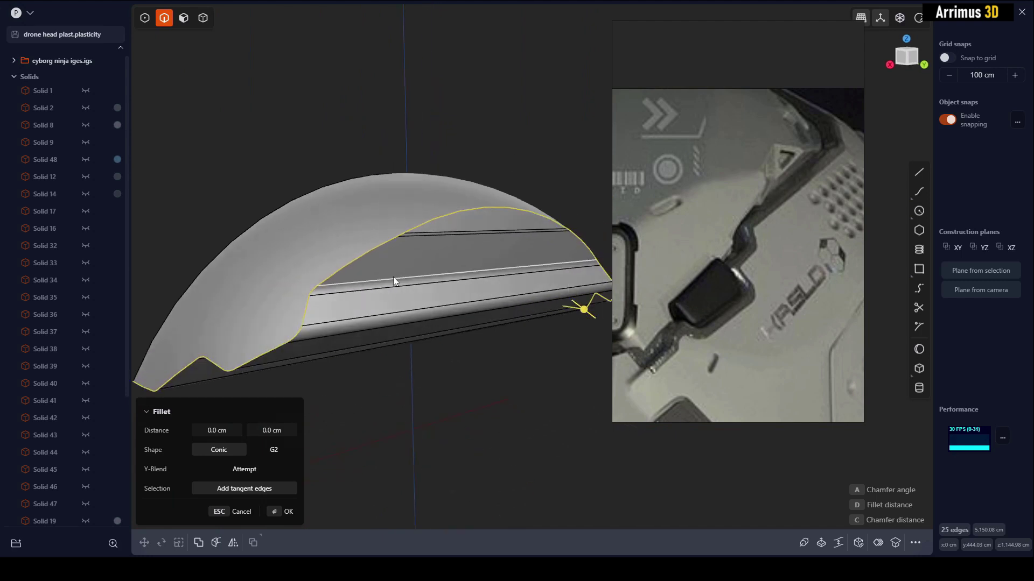
Create a pipe along the selected outline edges with 4 vertices and a 45 cm section size, slicing the forehead piece with it
key(p)
click(244, 449)
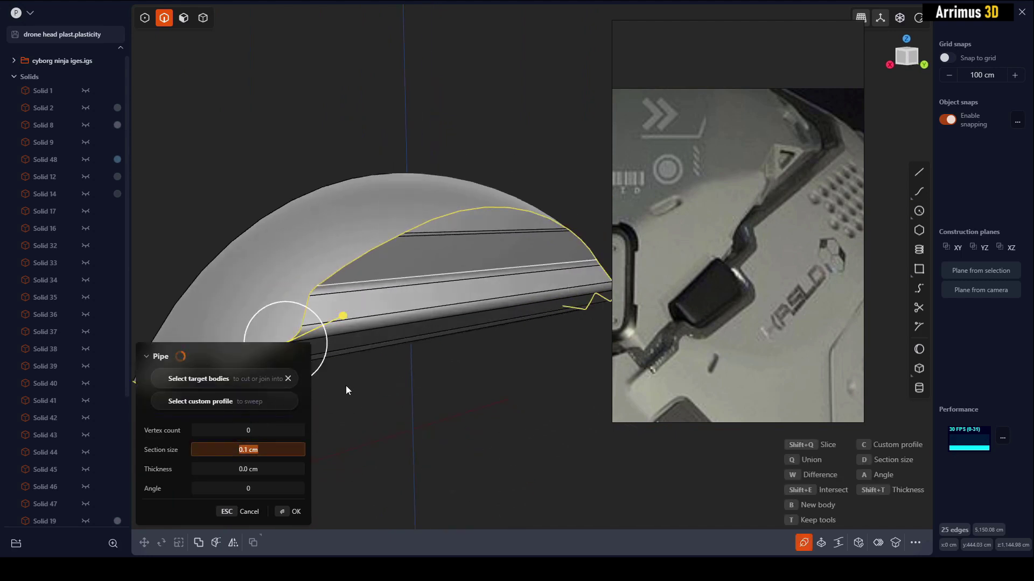
text(25)
key(Return)
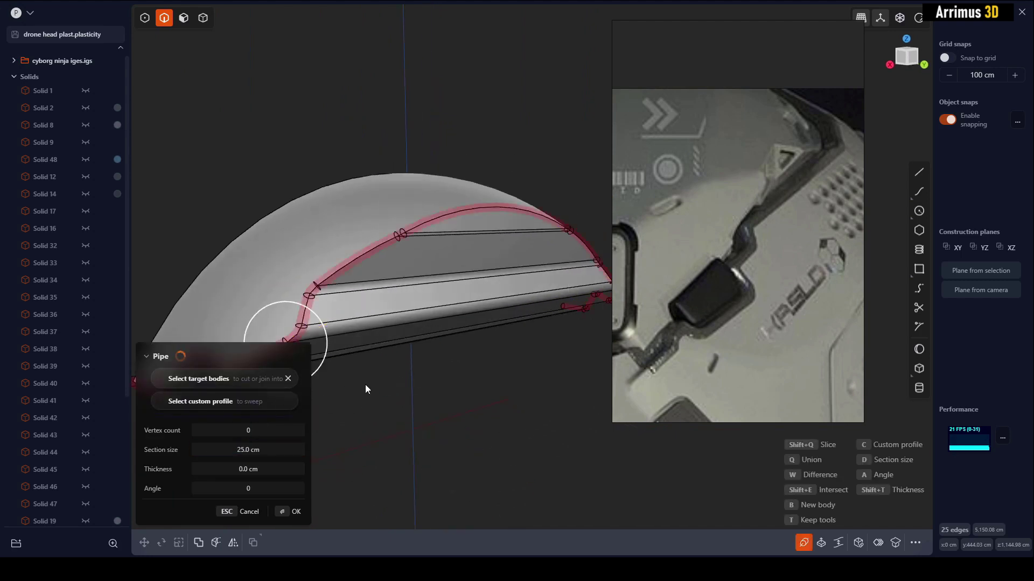
middle_drag(307, 440, 492, 265)
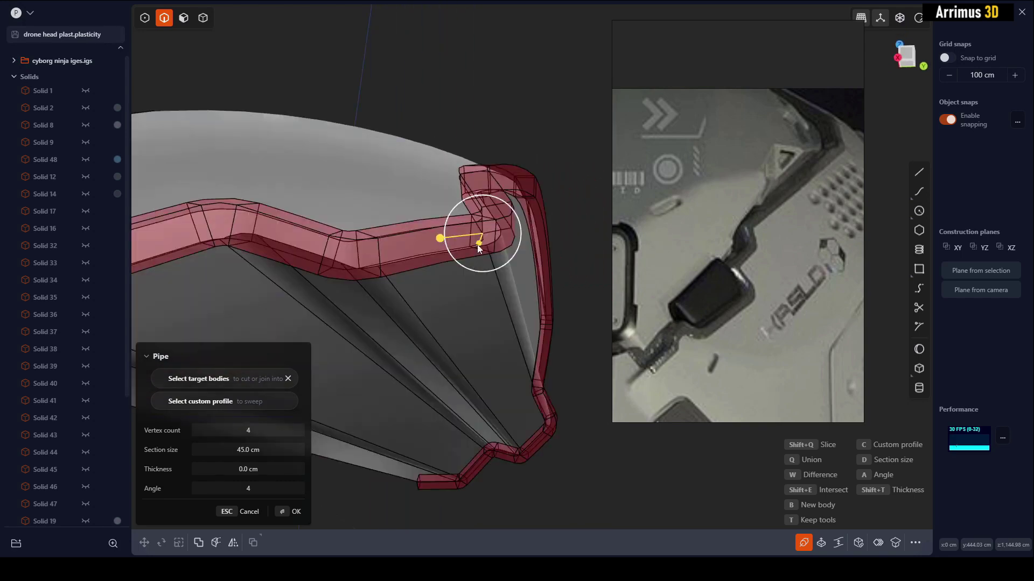
middle_drag(478, 244, 467, 335)
key(w)
key(shift+q)
key(Return)
click(552, 227)
Set the sliced rim strip's material colour to darker grey, RGB 117, 117, 117
key(4)
click(474, 275)
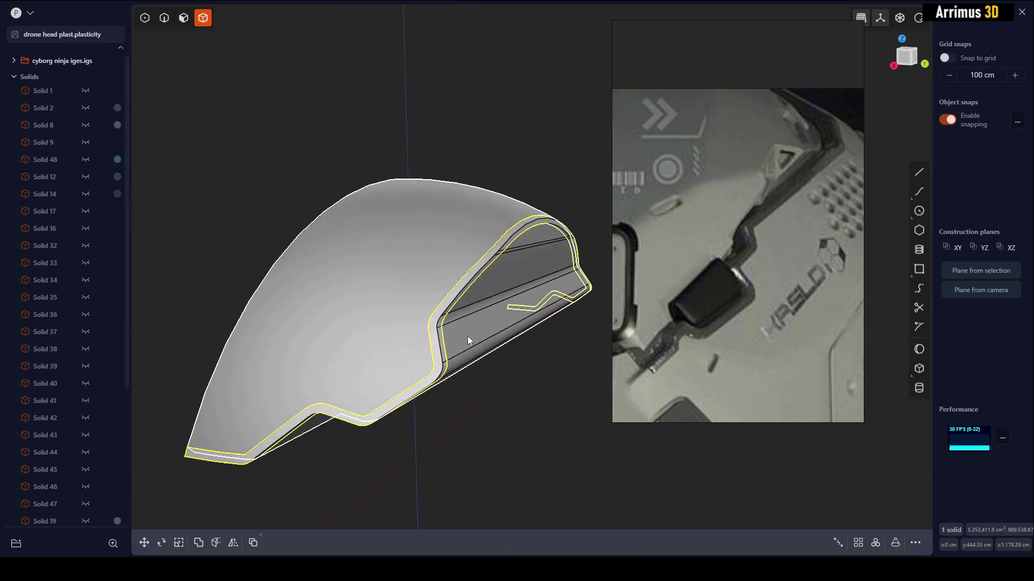
scroll(467, 336, up, 2)
key(m)
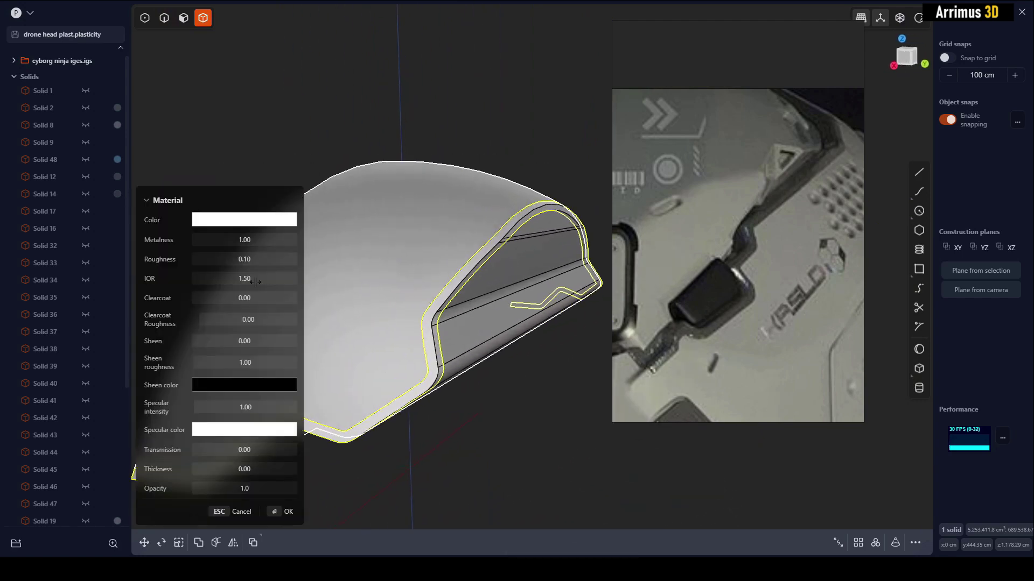
click(245, 222)
click(199, 257)
drag(190, 259, 185, 270)
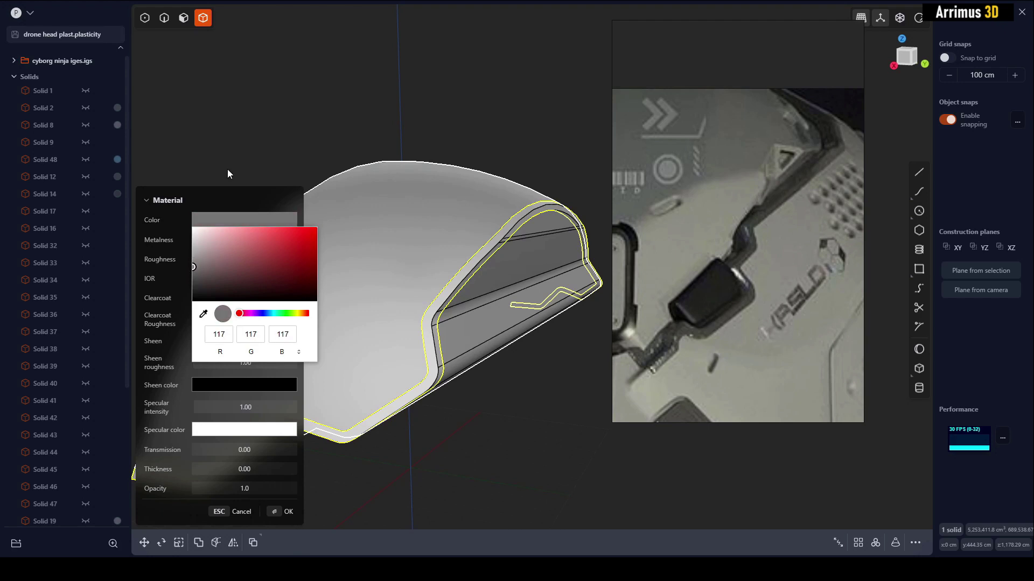
right_click(229, 168)
click(259, 143)
Draw a straight line across the outer corner of the forehead piece's cut side in an aligned side view
scroll(420, 211, down, 1)
middle_drag(420, 214, 520, 273)
scroll(481, 317, up, 2)
click(480, 314)
click(519, 276)
key(KP_3)
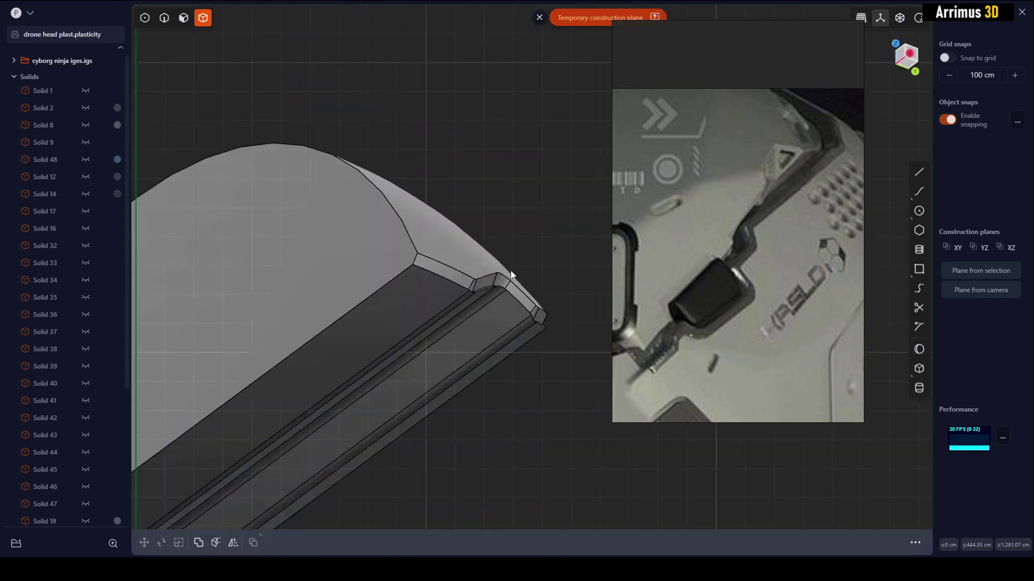
key(l)
click(517, 235)
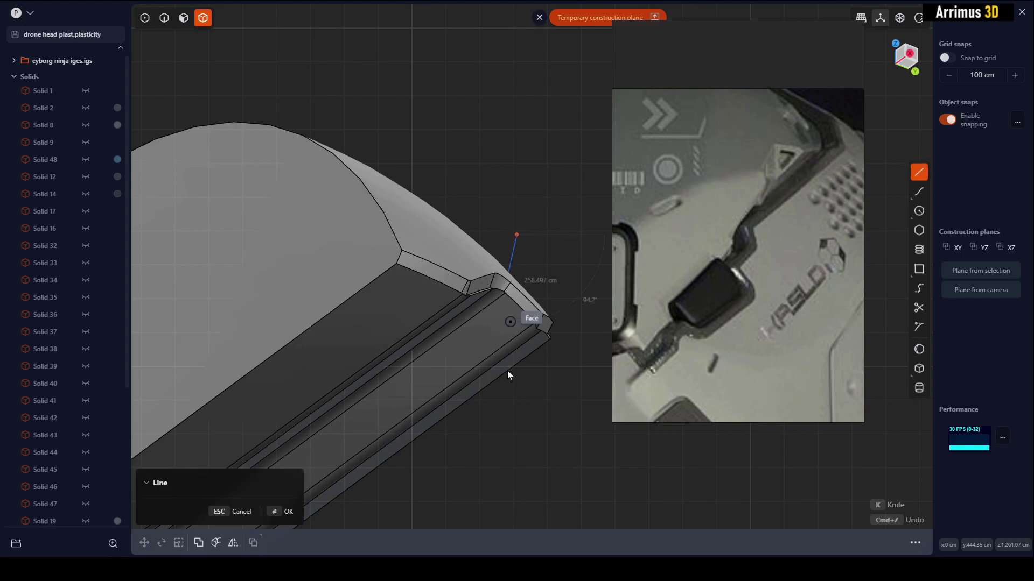
click(505, 407)
right_click(545, 390)
Cut the forehead piece with the line, separating its outer corner
click(543, 325)
key(c)
click(515, 253)
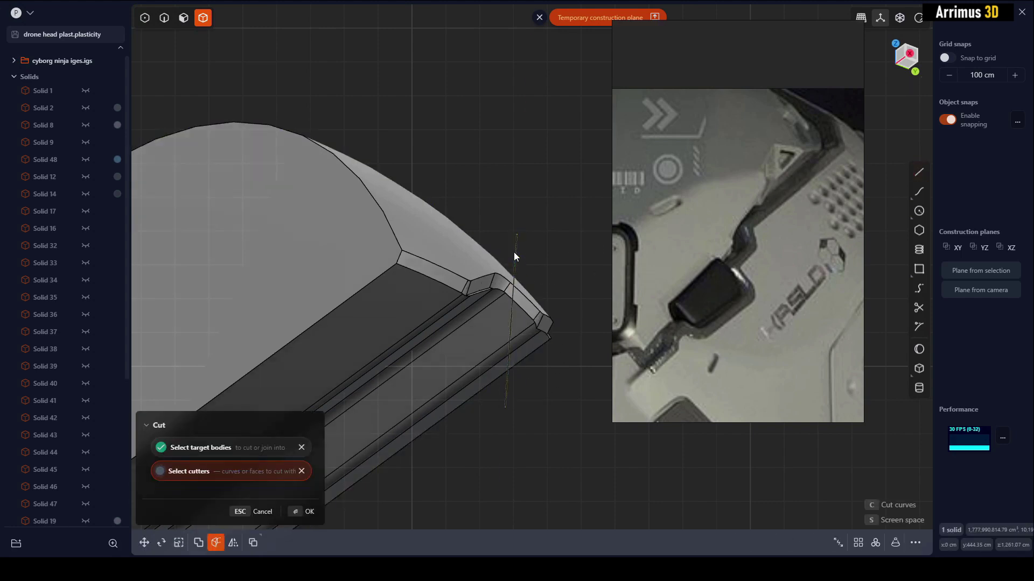
right_click(556, 238)
click(556, 237)
Delete the cutting line and the separated corner solid, and unhide all solids
key(2)
click(517, 254)
key(Delete)
key(4)
click(527, 310)
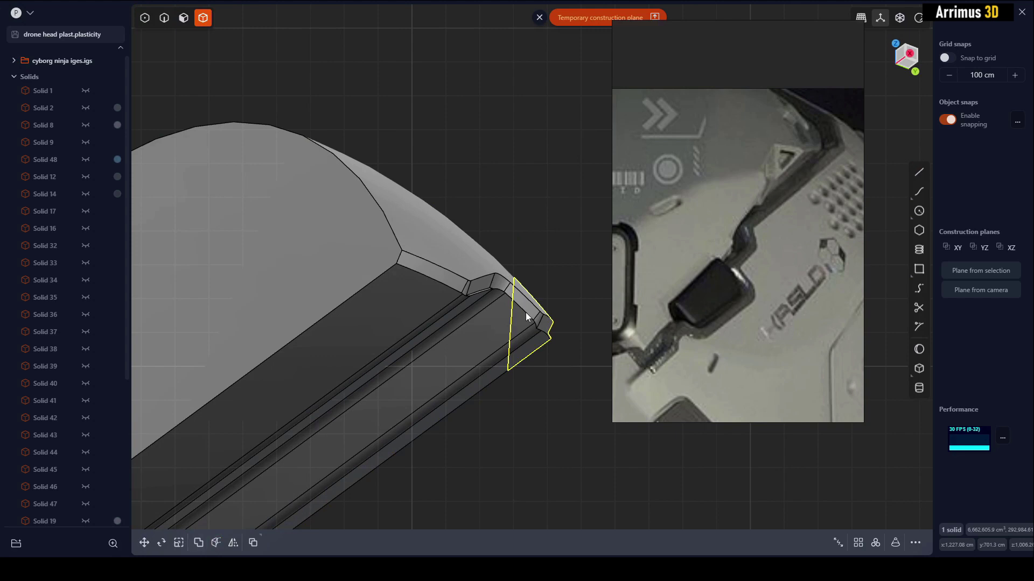
key(Delete)
middle_drag(525, 312, 459, 292)
key(alt+h)
scroll(455, 272, up, 1)
key(2)
click(459, 292)
key(f)
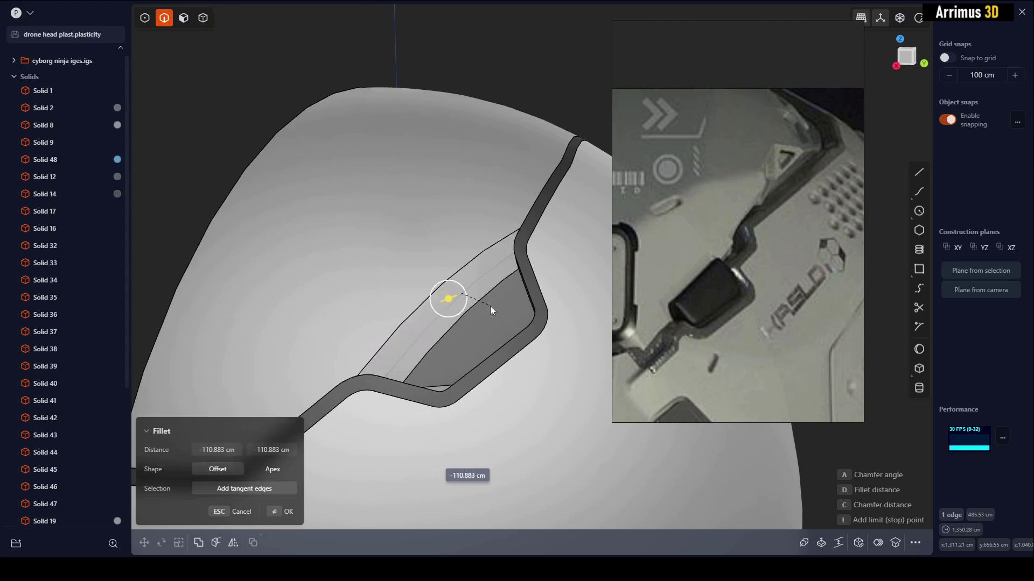
key(Escape)
Create a cylinder with a radius of about 101 cm in the recess beside the seam strip
middle_drag(458, 296, 508, 240)
key(Escape)
key(shift+c)
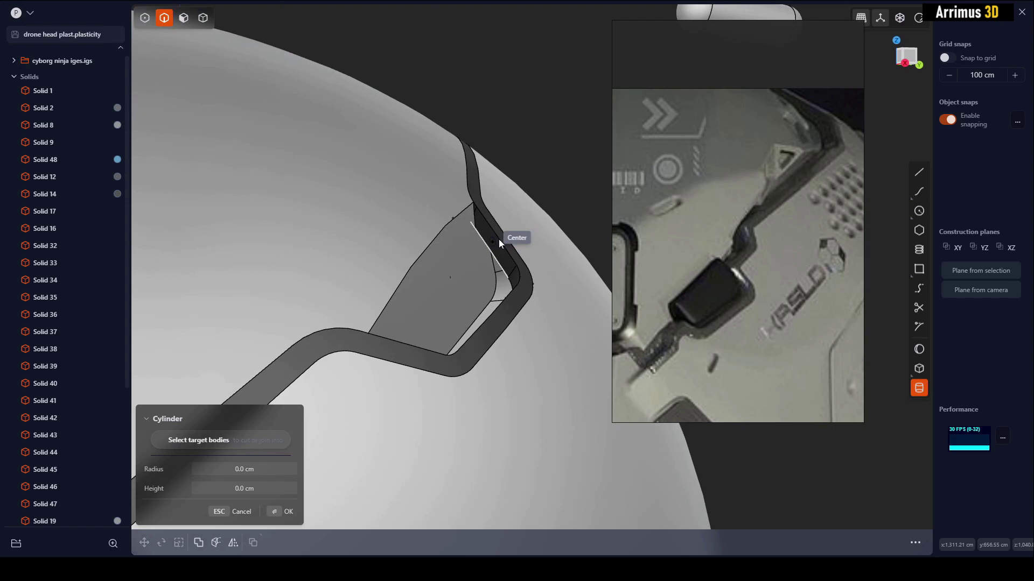
click(504, 233)
click(487, 189)
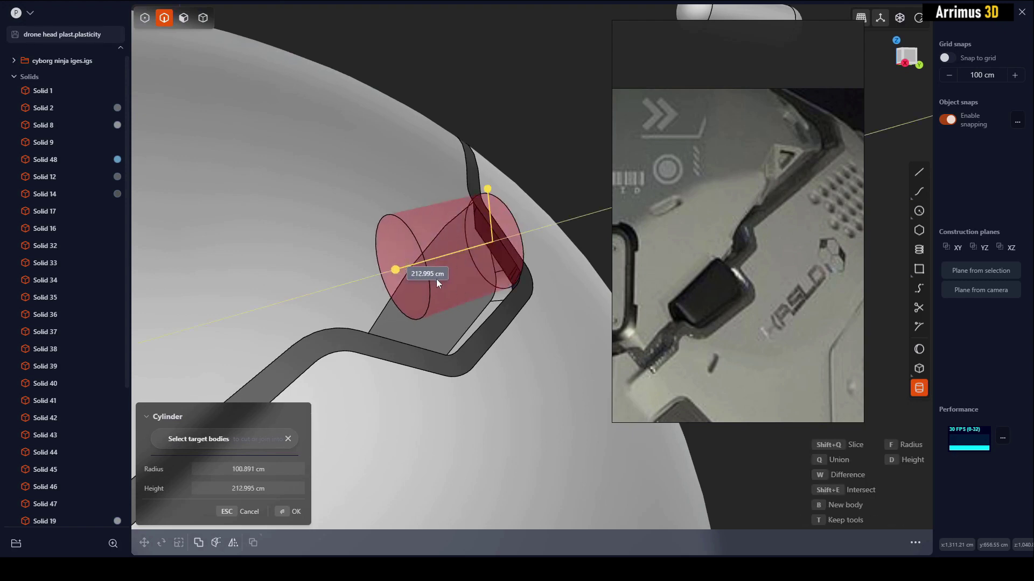
click(414, 295)
Rotate the cylinder about 23 degrees to follow the recess and move it deeper into the recess
middle_drag(448, 278, 479, 251)
key(4)
key(r)
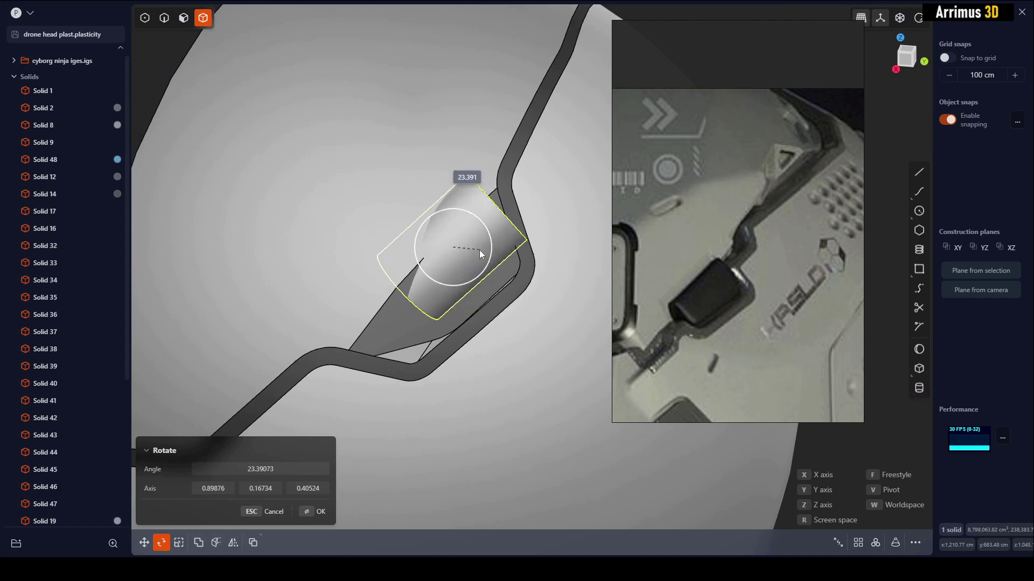
click(479, 249)
key(g)
click(463, 284)
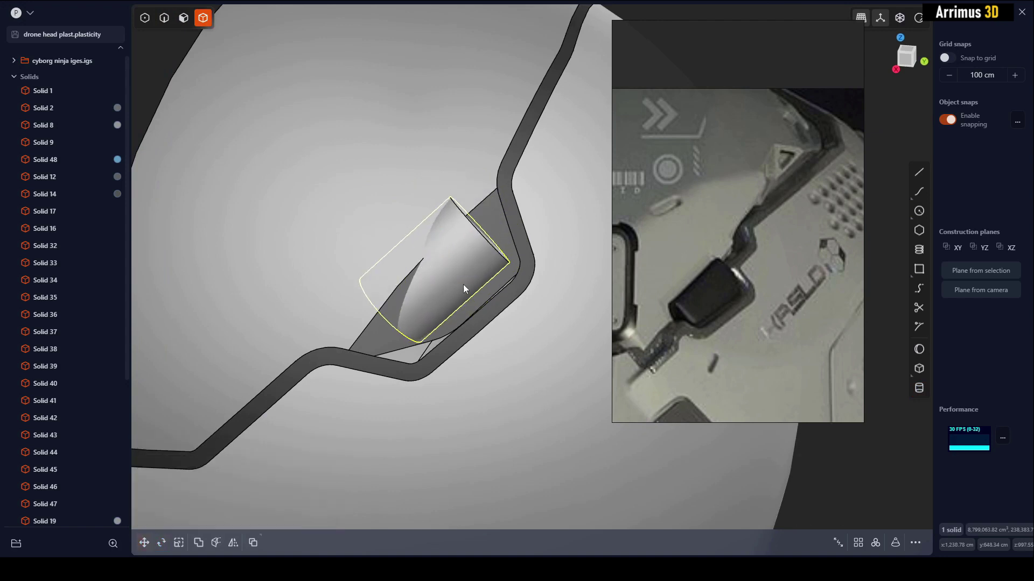
Tilt the cylinder about 14 degrees to match the dome's slope and shift it slightly outward
middle_drag(462, 284, 446, 249)
key(r)
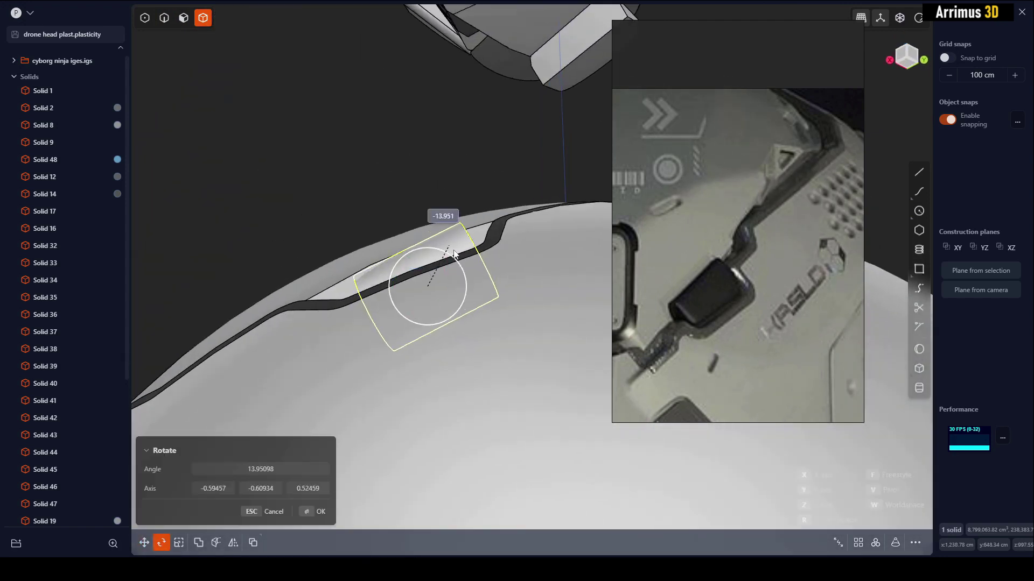
click(452, 253)
key(g)
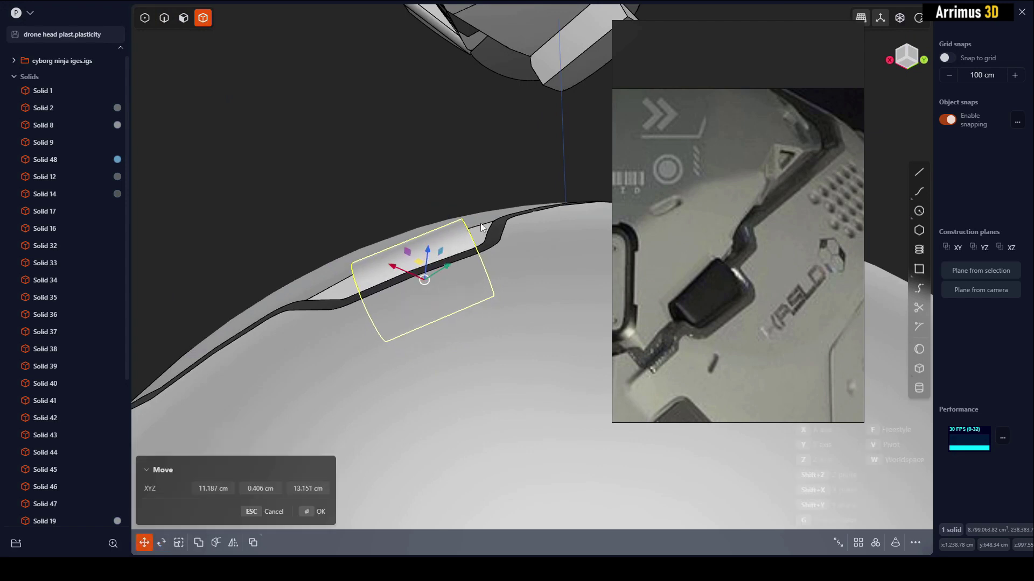
click(481, 223)
Rotate the cylinder parallel to the seam strip's straight bend and move it closer to the strip
middle_drag(481, 223, 485, 276)
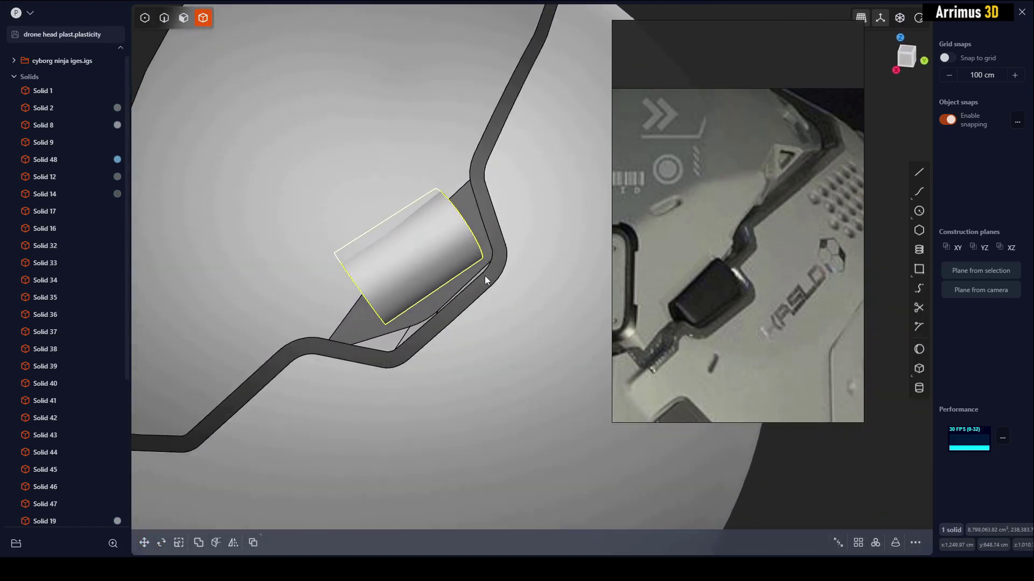
key(r)
click(481, 260)
key(g)
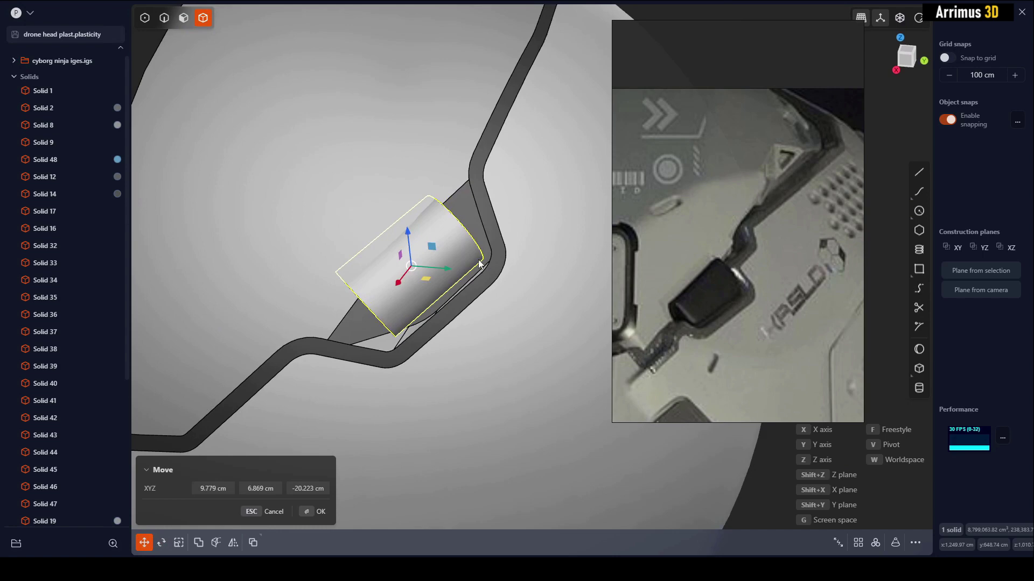
click(503, 238)
Offset the cylinder's lower end face outward by about 67 cm
mouse_move(505, 239)
middle_down()
mouse_move(475, 232)
mouse_move(521, 237)
middle_up()
key(3)
click(475, 229)
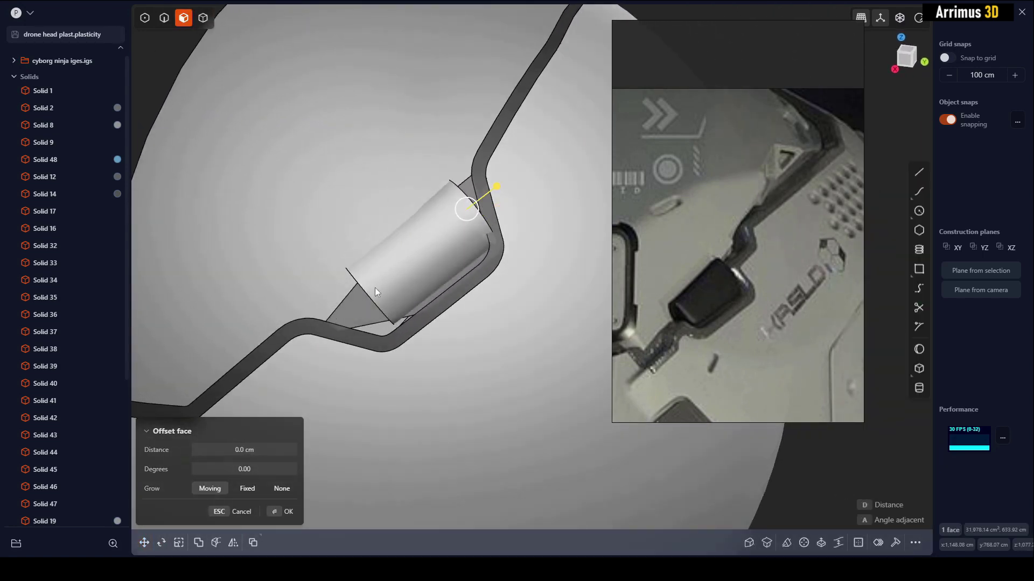
middle_drag(375, 288, 362, 299)
mouse_move(362, 299)
mouse_down()
mouse_move(347, 320)
mouse_move(355, 317)
mouse_up()
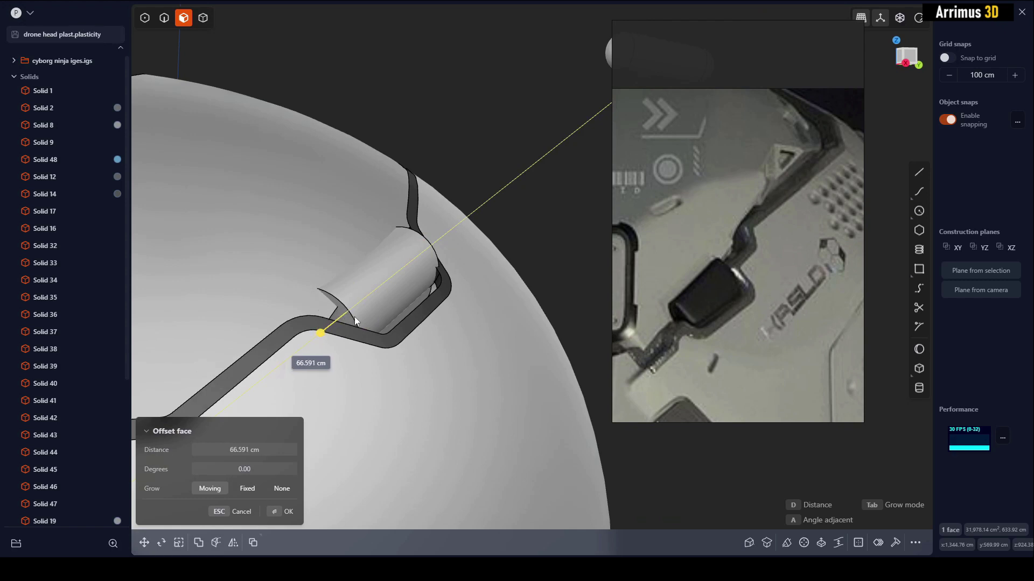
mouse_move(426, 295)
middle_down()
mouse_move(399, 324)
mouse_move(425, 287)
middle_up()
key(Return)
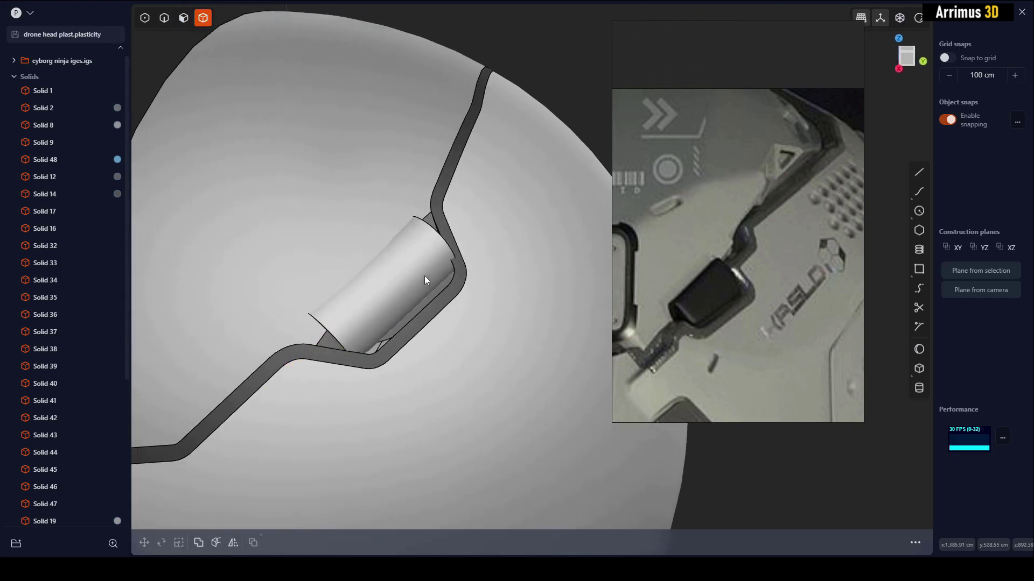
Offset both end faces of the cylinder inward so it fits between the ends of the recess
key(4)
key(3)
middle_drag(447, 246, 462, 222)
click(438, 226)
drag(461, 222, 445, 230)
middle_drag(451, 221, 470, 214)
key(Return)
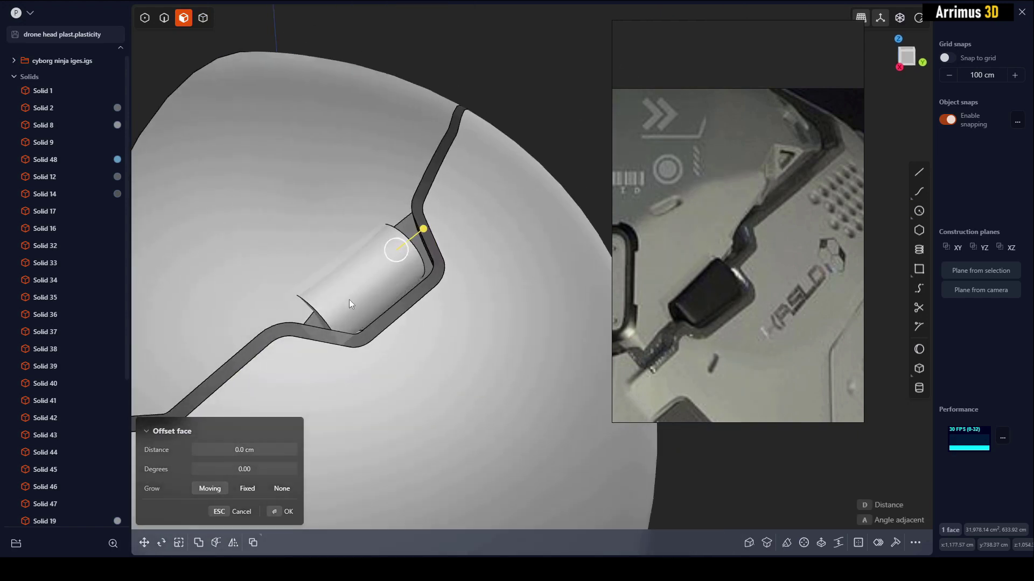
click(323, 322)
key(d)
click(356, 305)
key(Return)
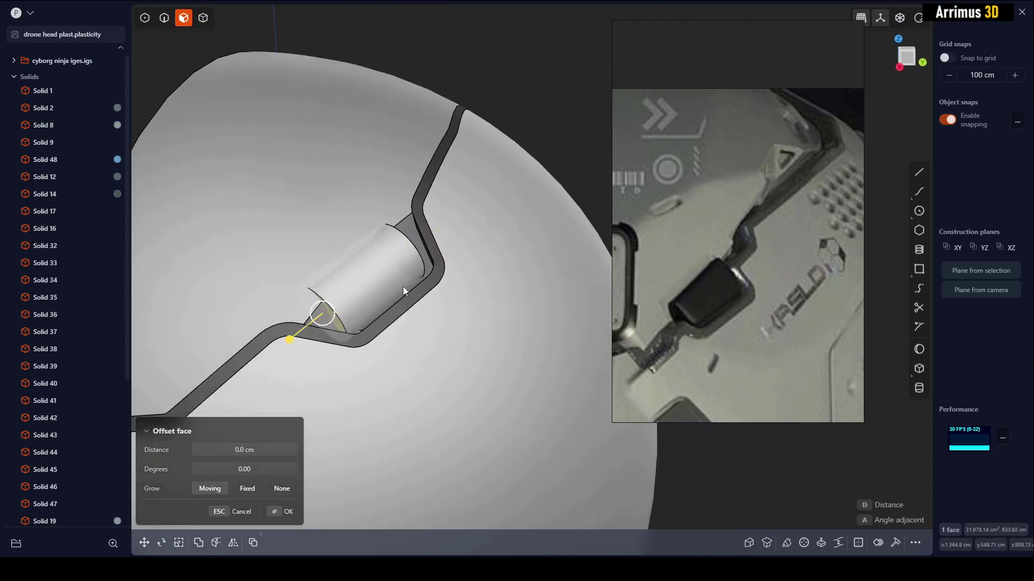
Offset the cylinder's round side face inward by about 44 cm to make it thinner
mouse_move(402, 287)
middle_down()
mouse_move(423, 280)
mouse_move(407, 285)
mouse_move(419, 301)
mouse_move(411, 277)
mouse_move(404, 296)
middle_up()
key(4)
key(3)
click(411, 278)
key(d)
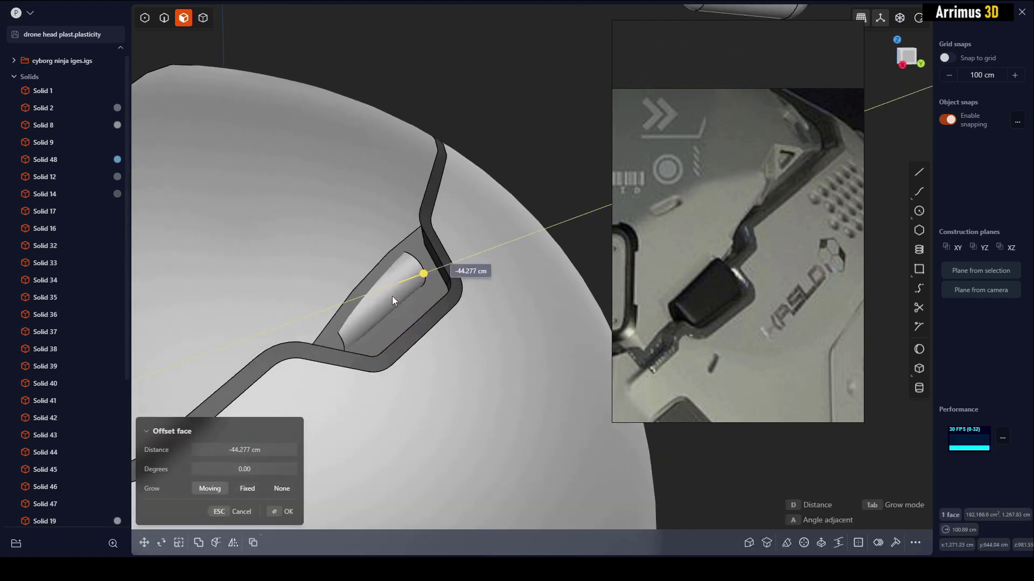
click(395, 295)
drag(423, 275, 392, 298)
key(Return)
Move the thinner cylinder outward and against the seam strip's bend
key(4)
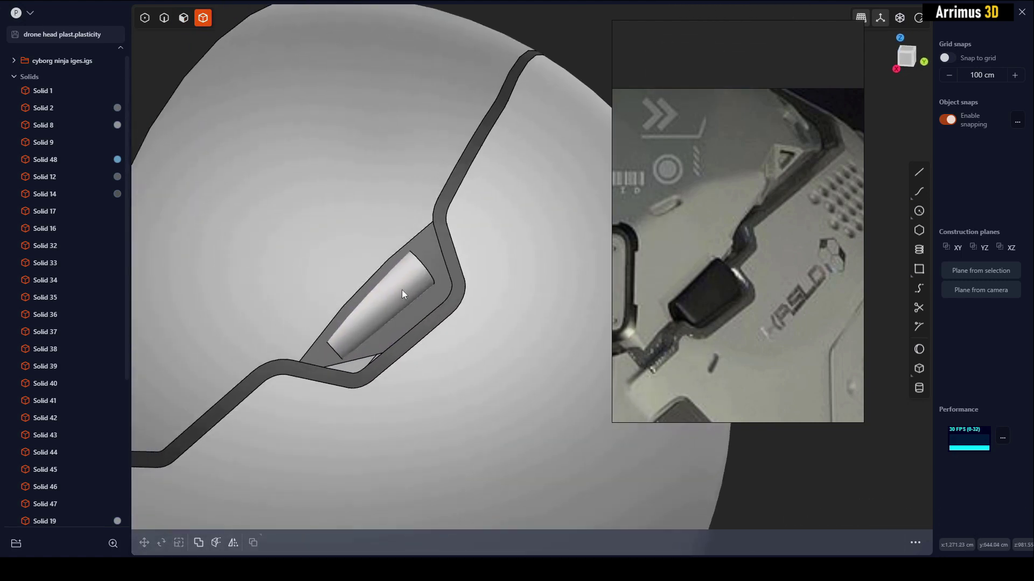
click(401, 284)
key(g)
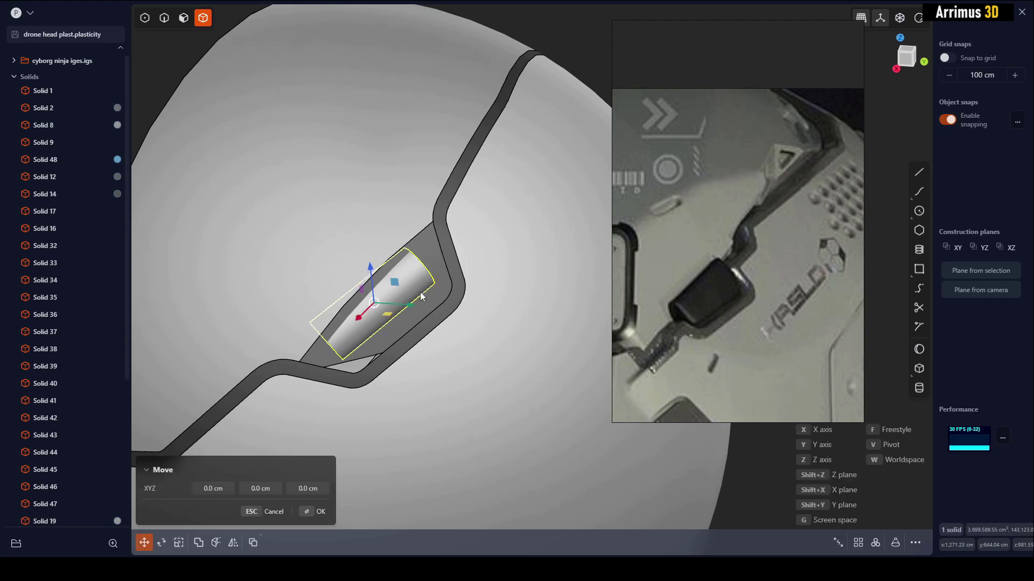
middle_drag(431, 307, 436, 249)
click(480, 239)
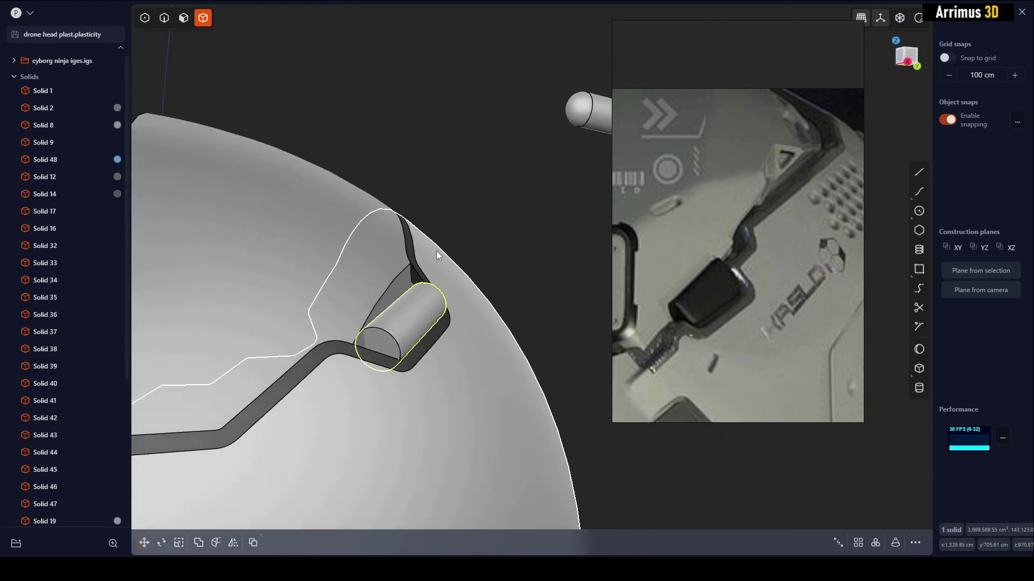
Set the cylinder's material colour to near-black
key(m)
click(281, 220)
drag(220, 275, 193, 275)
key(Return)
key(Escape)
Chamfer the curved outer edge of the recess beside the black cylinder by about 43 cm
middle_drag(464, 157, 427, 223)
scroll(414, 289, down, 3)
scroll(430, 214, up, 5)
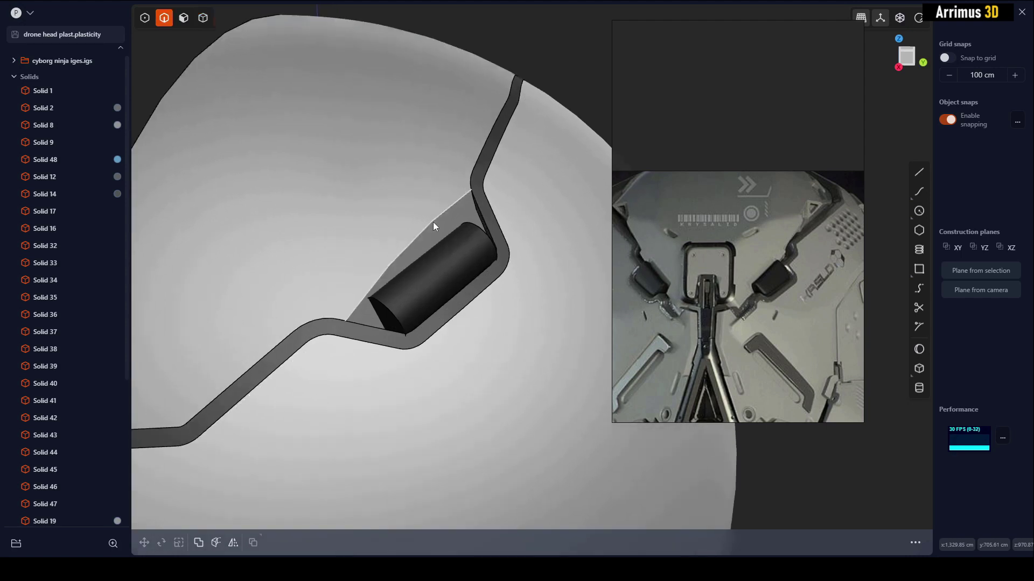
key(2)
click(428, 220)
scroll(429, 221, up, 1)
drag(437, 217, 424, 207)
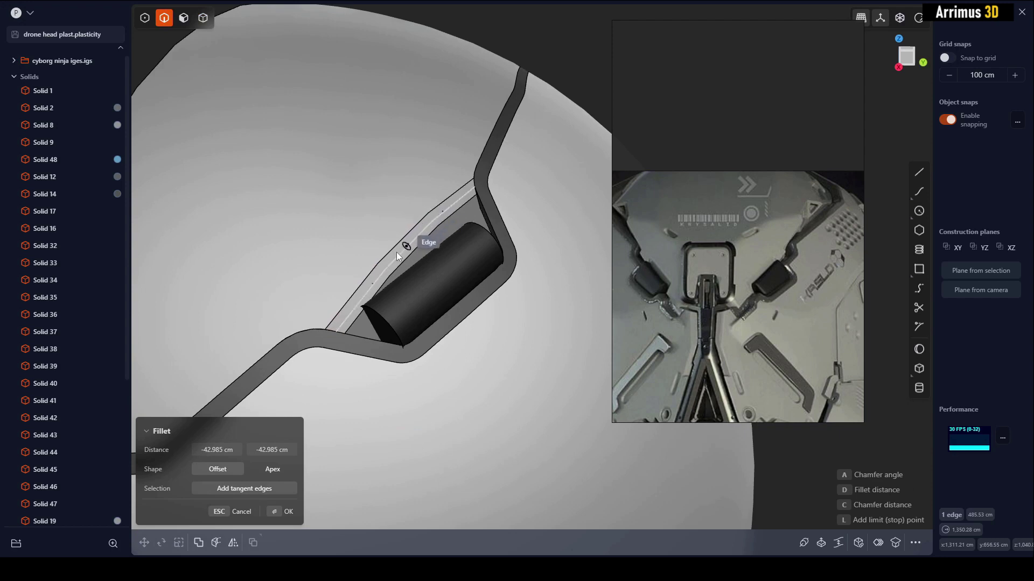
Limit the recess edge chamfer with stop points near both ends of the edge
click(358, 303)
middle_drag(433, 251, 438, 269)
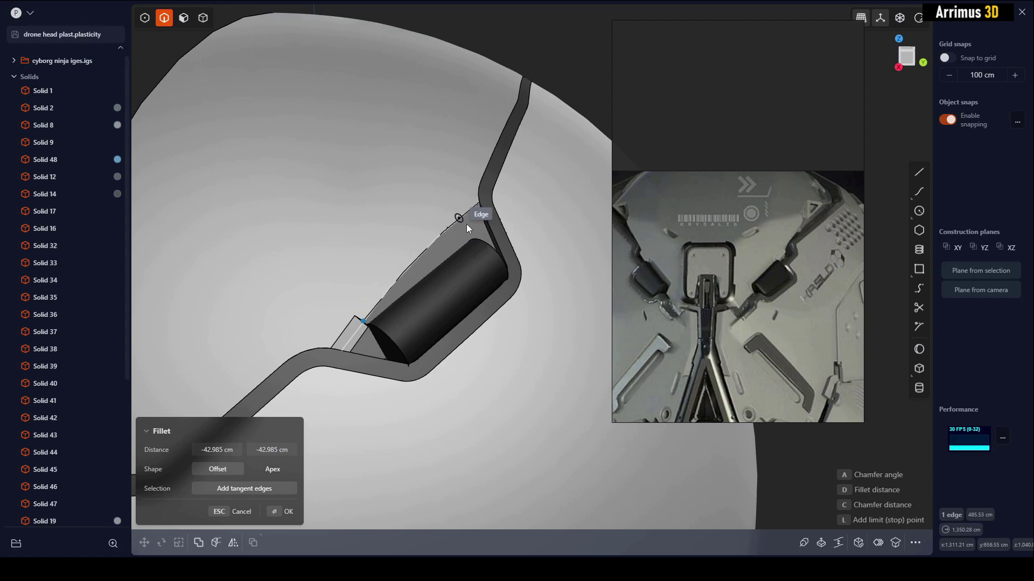
middle_drag(466, 224, 456, 230)
middle_drag(454, 278, 458, 231)
click(451, 223)
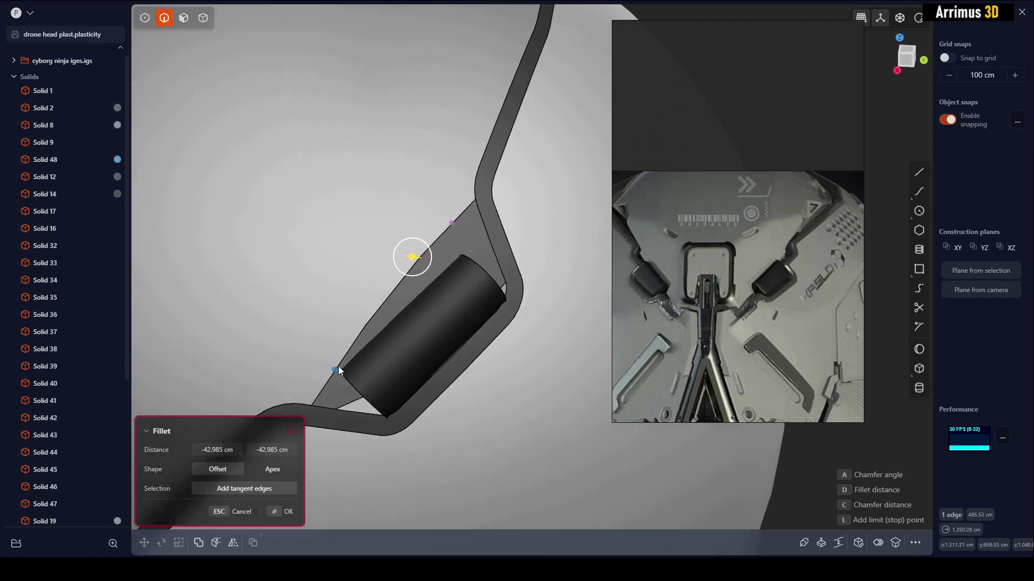
middle_drag(335, 368, 441, 286)
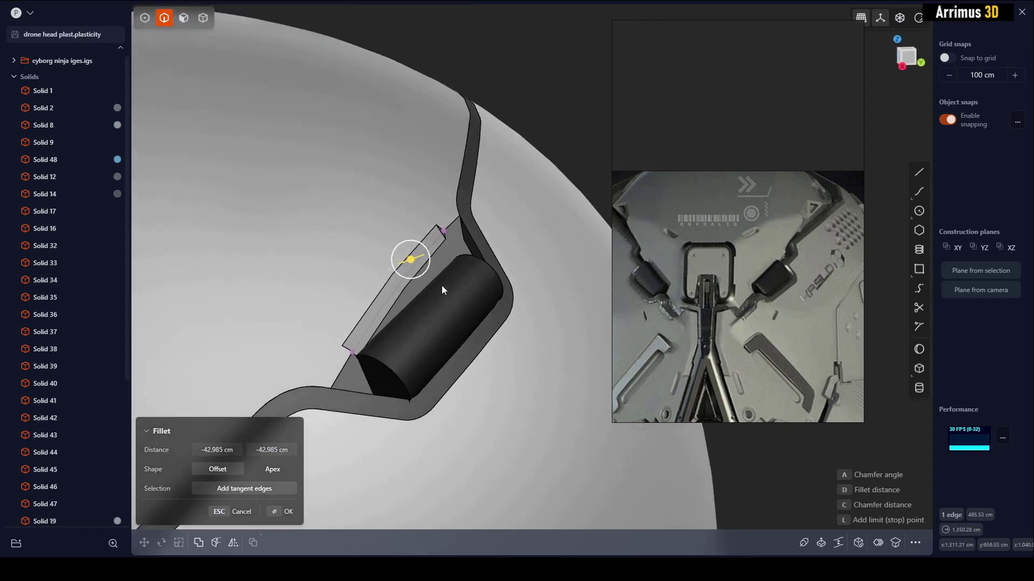
right_click(455, 248)
Offset the chamfer face inward by about 26 cm to deepen the notch beside the cylinder
key(3)
click(418, 255)
key(o)
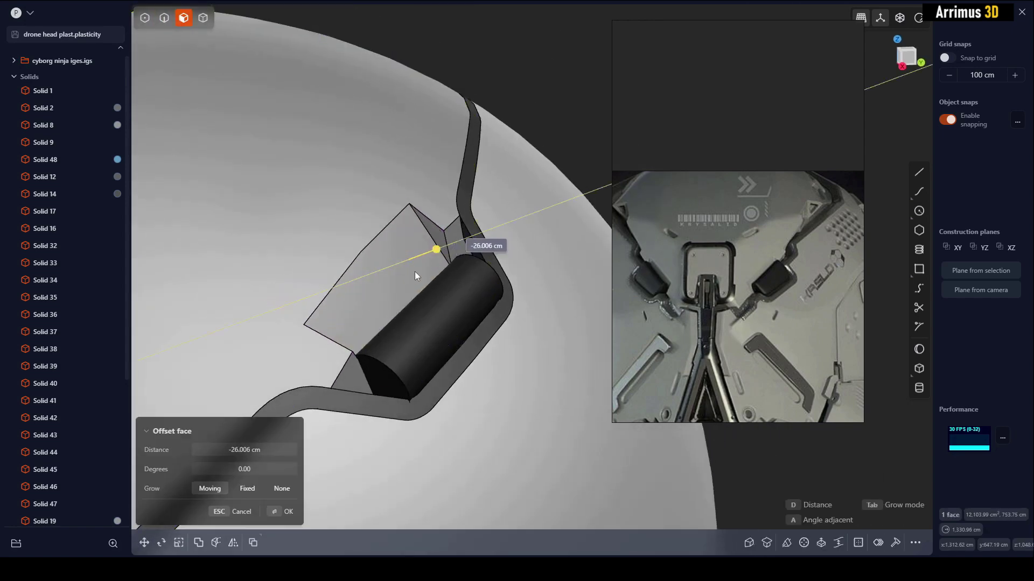
right_click(417, 269)
click(407, 288)
key(o)
middle_drag(446, 252, 414, 288)
click(453, 230)
scroll(421, 275, up, 5)
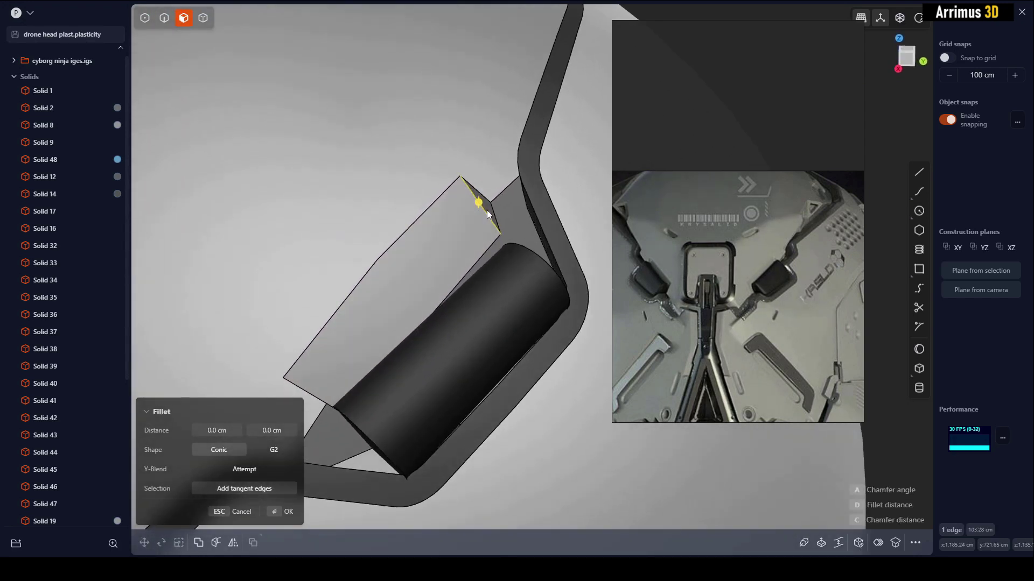
key(Escape)
Rotate the notch's upper end face by about 51 degrees to slant it outward
click(480, 214)
key(o)
scroll(484, 211, up, 4)
key(r)
scroll(479, 215, up, 4)
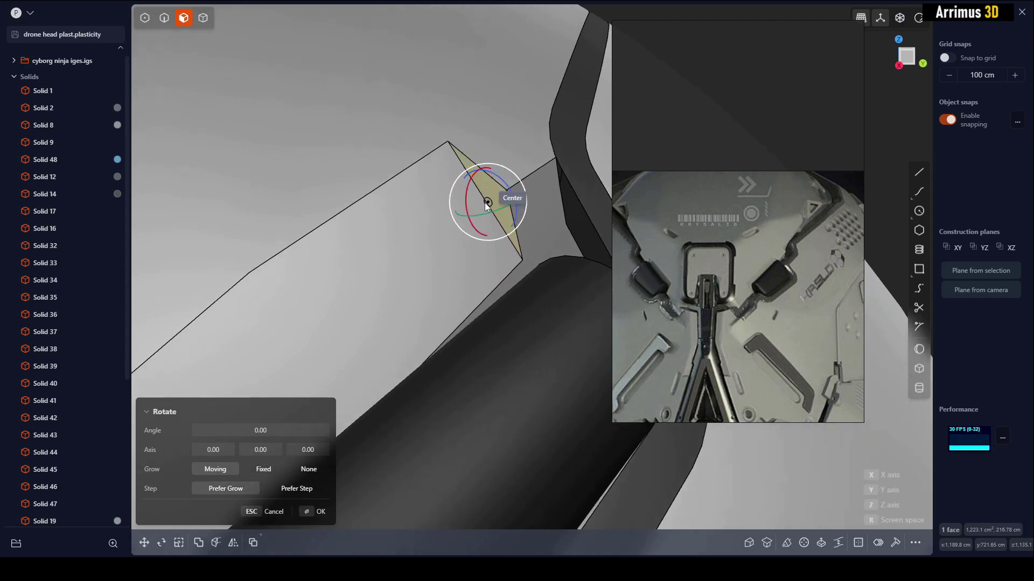
drag(485, 203, 455, 173)
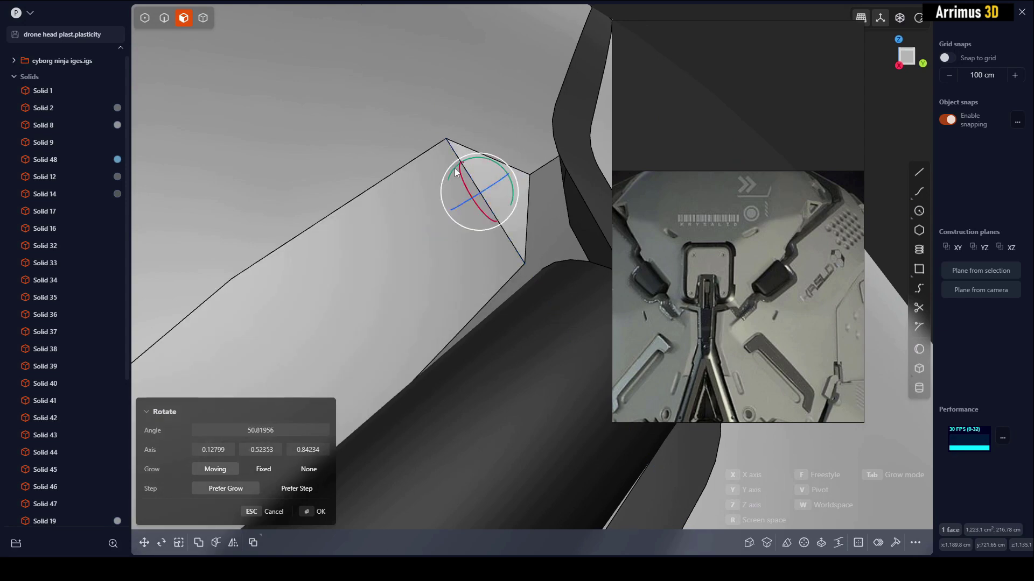
middle_drag(456, 172, 592, 104)
right_click(359, 250)
Rotate the notch's lower end face to slant it outward like the upper one
middle_drag(358, 249, 398, 197)
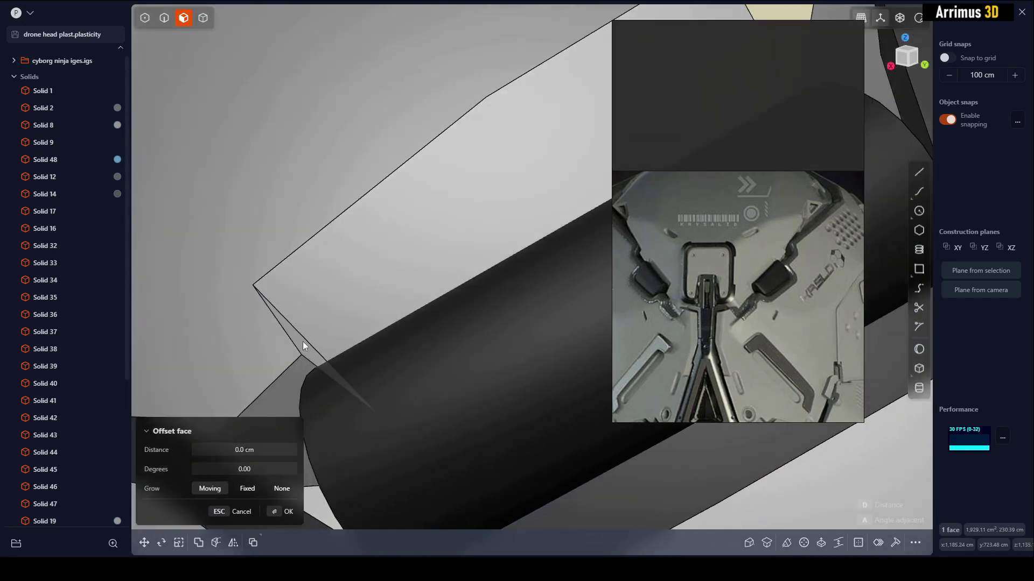
middle_drag(302, 341, 310, 292)
key(r)
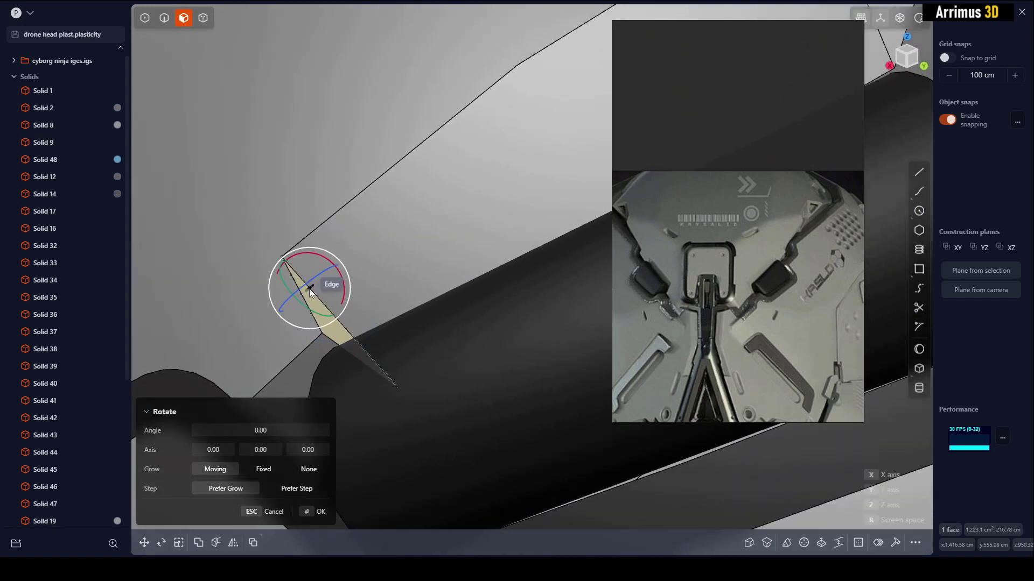
drag(310, 288, 354, 211)
right_click(369, 199)
Fillet the edges at both slanted ends of the notch beside the cylinder
scroll(369, 222, down, 2)
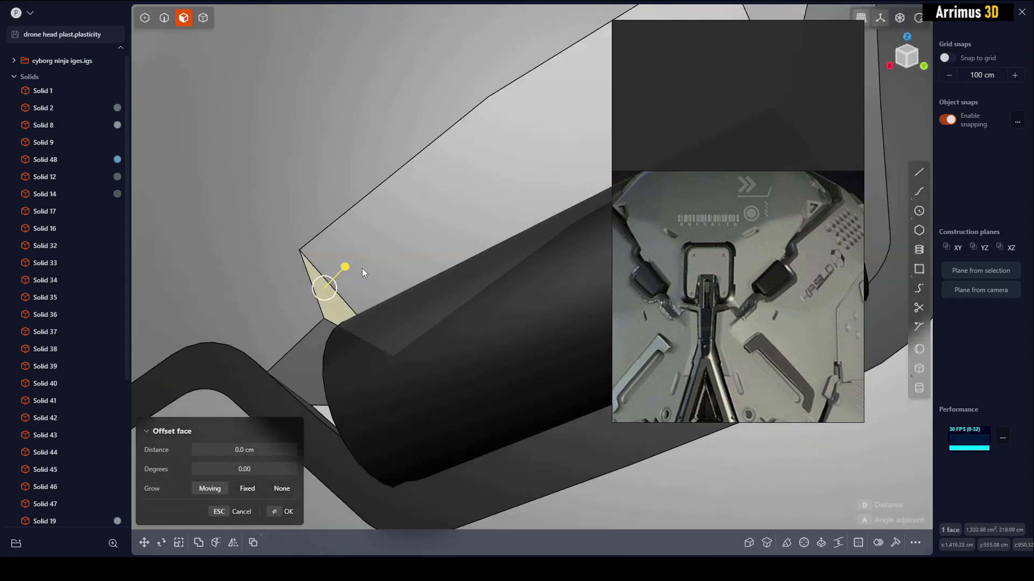
key(2)
click(340, 296)
middle_drag(340, 296, 452, 171)
click(491, 139)
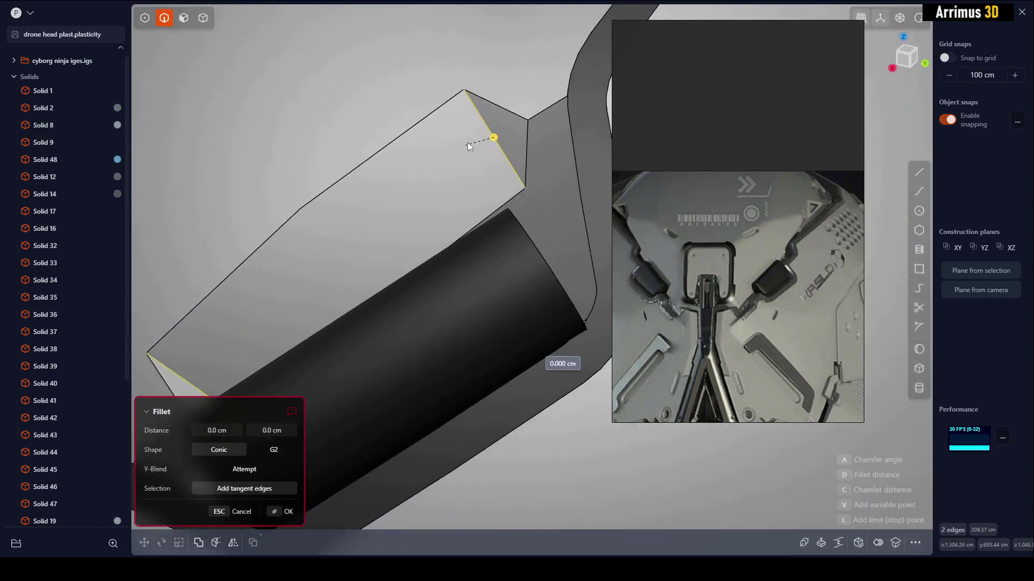
mouse_move(495, 105)
mouse_down()
mouse_move(549, 67)
mouse_move(507, 117)
mouse_up()
key(Return)
middle_drag(507, 117, 473, 124)
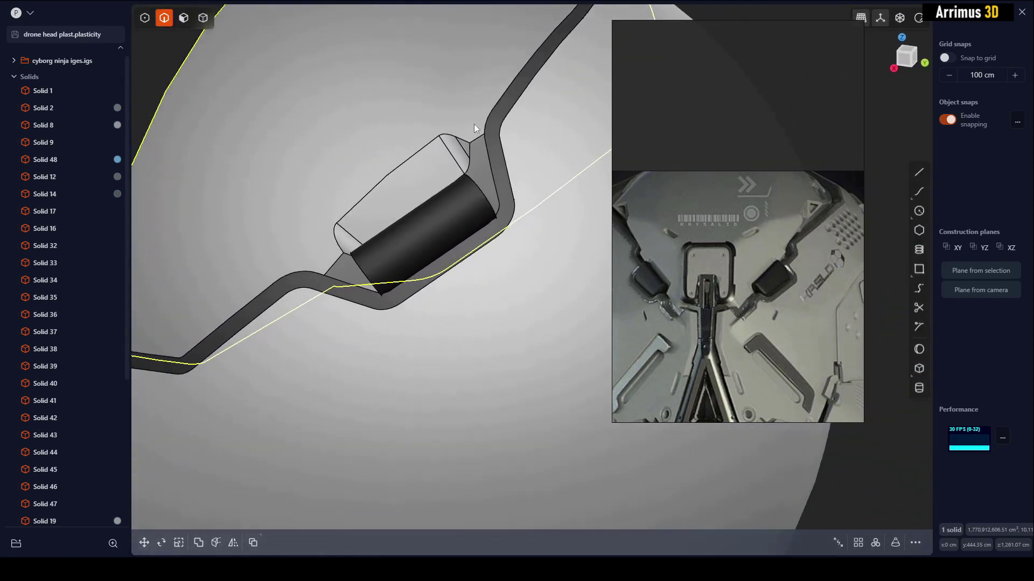
Fillet both circular end edges of the black cylinder by about 44 cm
click(483, 191)
middle_drag(482, 191, 385, 253)
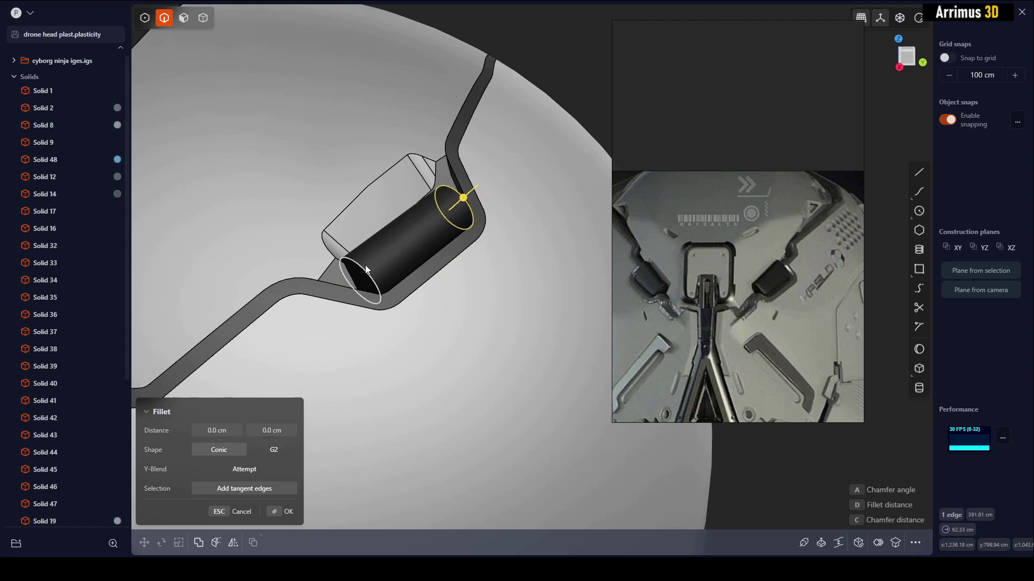
shift+click(365, 265)
drag(368, 259, 383, 255)
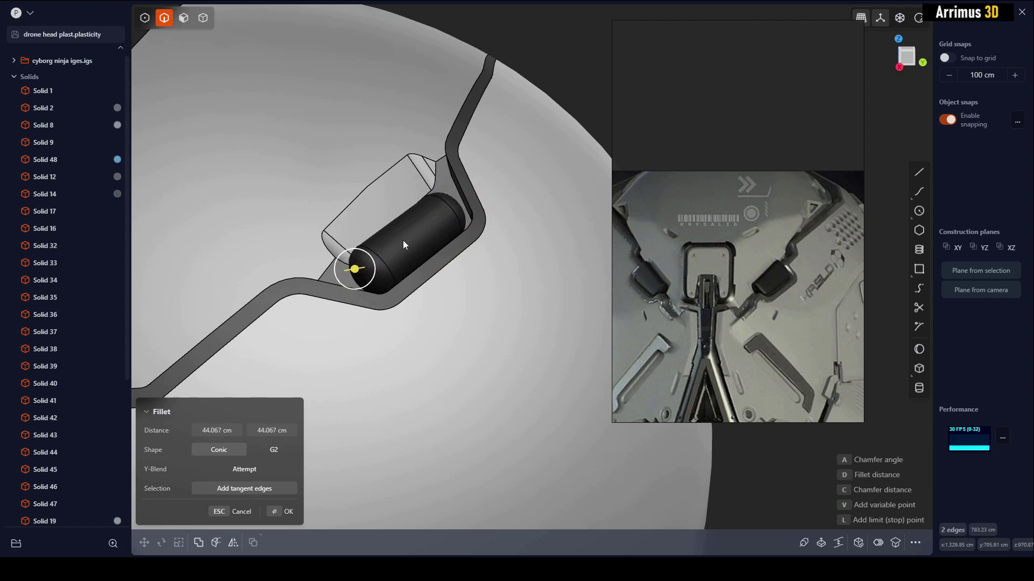
key(Return)
middle_drag(416, 232, 433, 264)
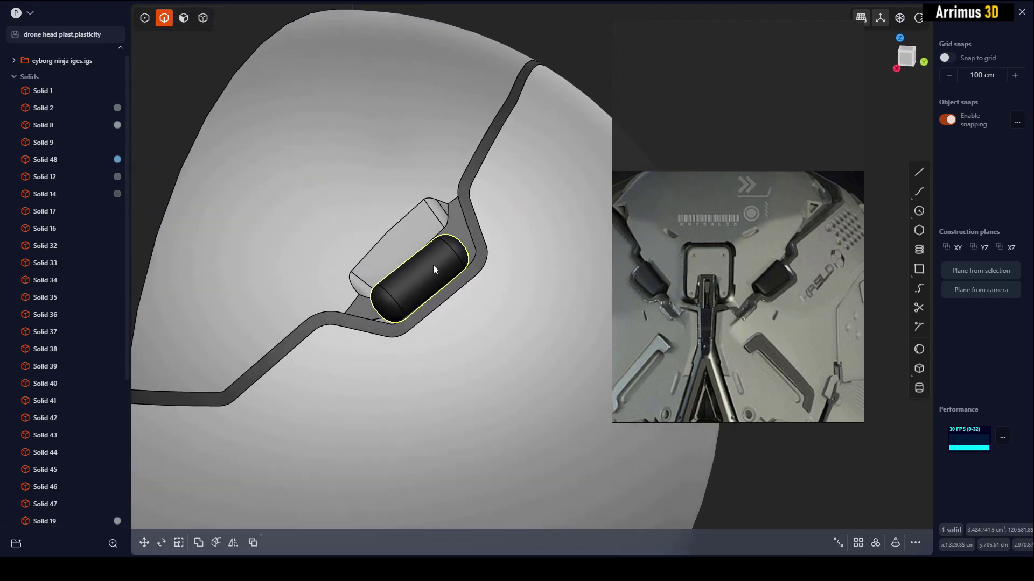
Isolate the rounded black cylinder by hiding all the other solids
scroll(433, 265, down, 2)
click(209, 117)
scroll(365, 276, up, 2)
scroll(365, 275, up, 1)
key(4)
click(424, 292)
scroll(408, 297, up, 5)
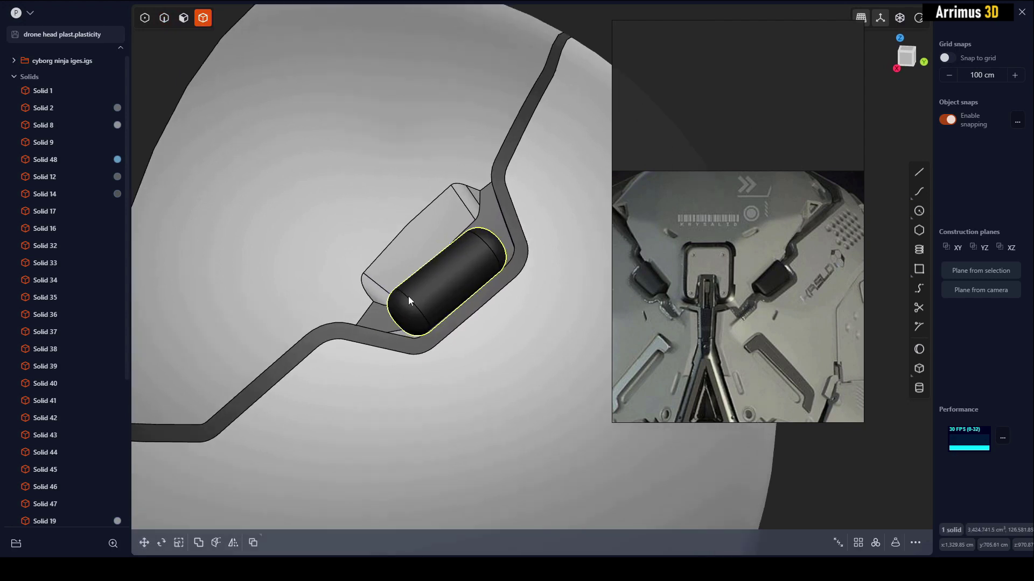
middle_drag(414, 322, 456, 287)
key(shift+h)
click(498, 194)
scroll(408, 327, up, 2)
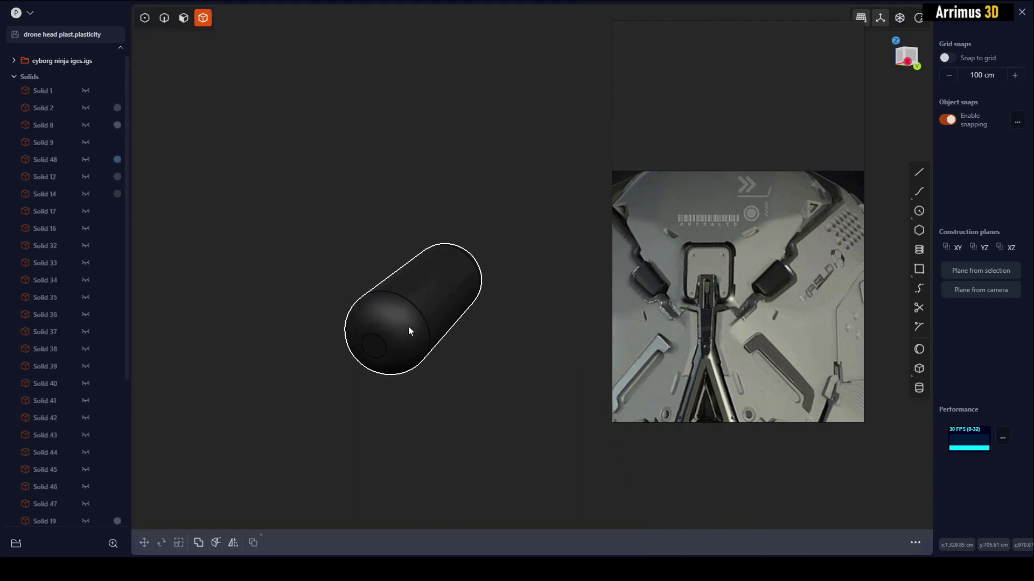
Draw a closed ten-segment line profile at the cylinder's end, with an angular body around the cylinder and a bent arm extending away from it
middle_drag(407, 326, 459, 346)
key(l)
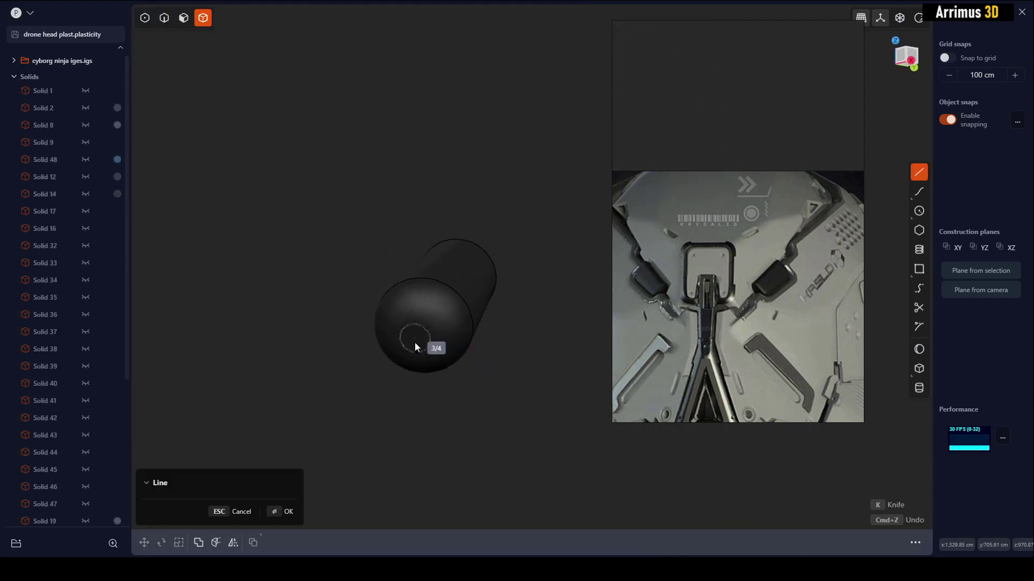
scroll(408, 335, up, 3)
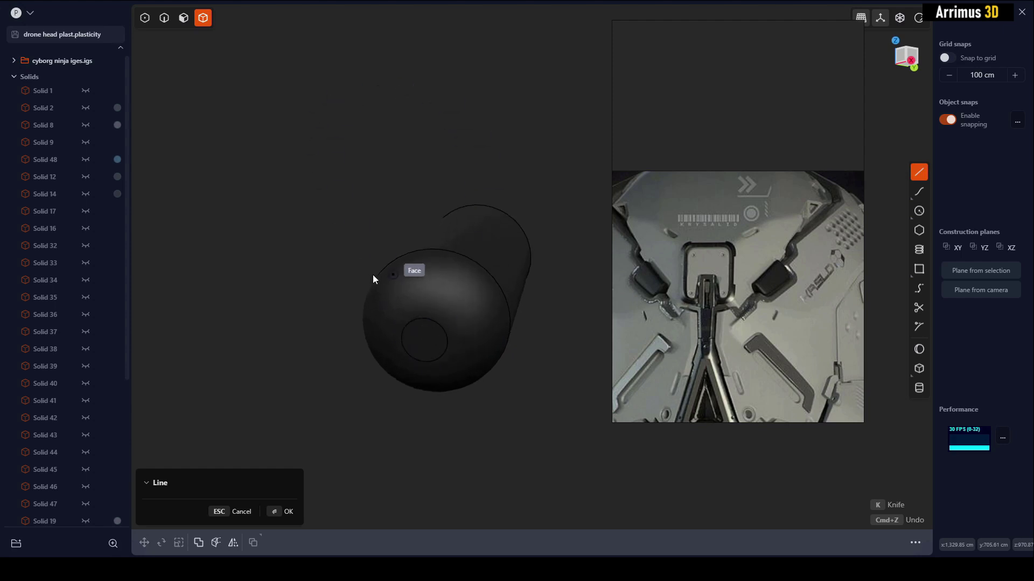
click(401, 341)
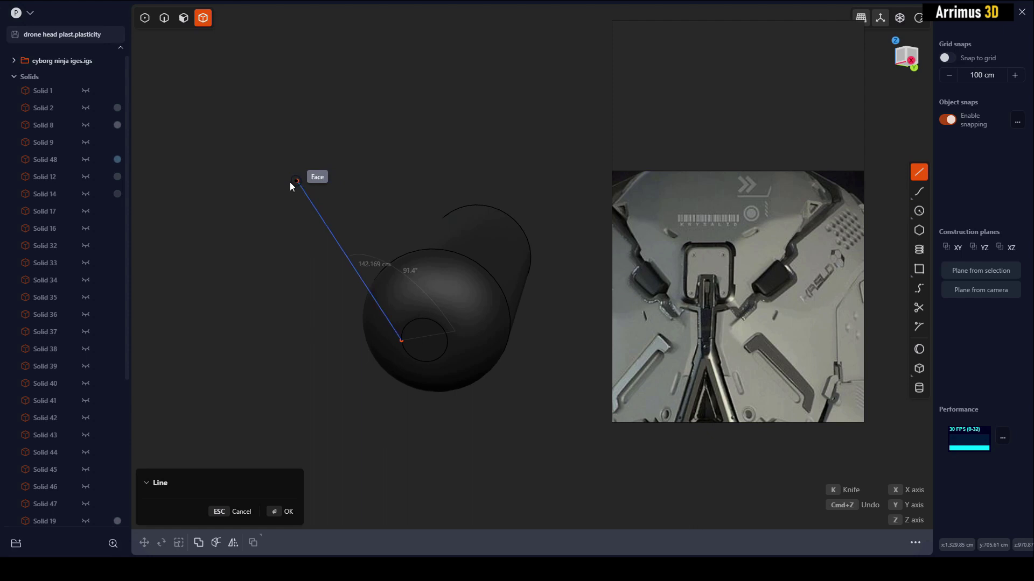
click(274, 187)
click(184, 156)
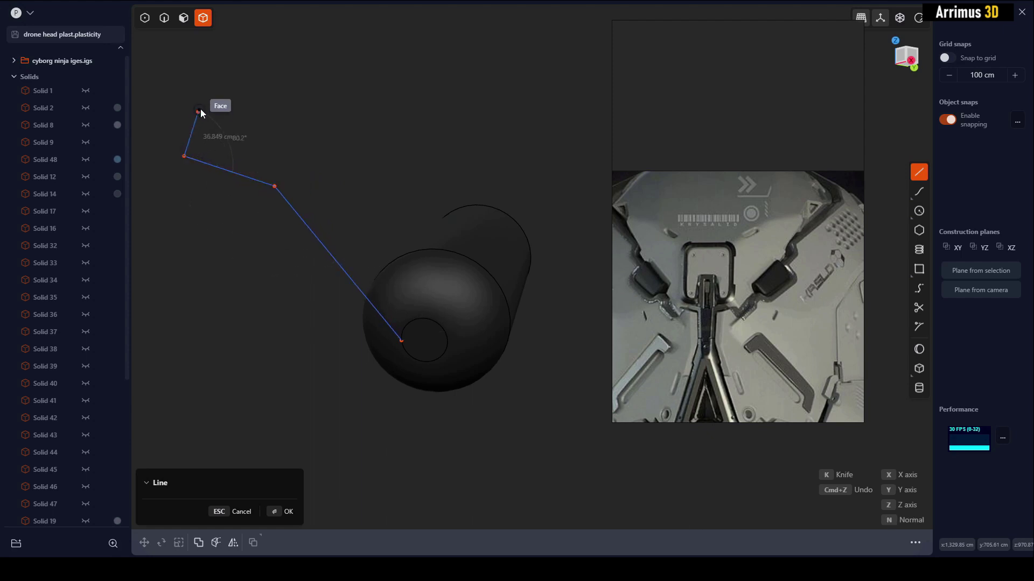
click(200, 110)
click(295, 147)
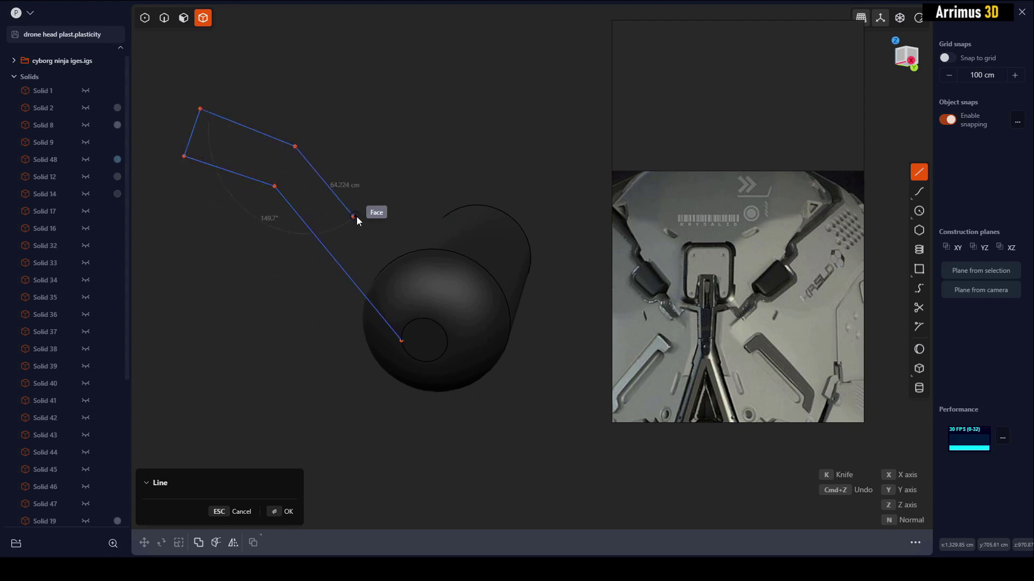
click(356, 212)
click(473, 188)
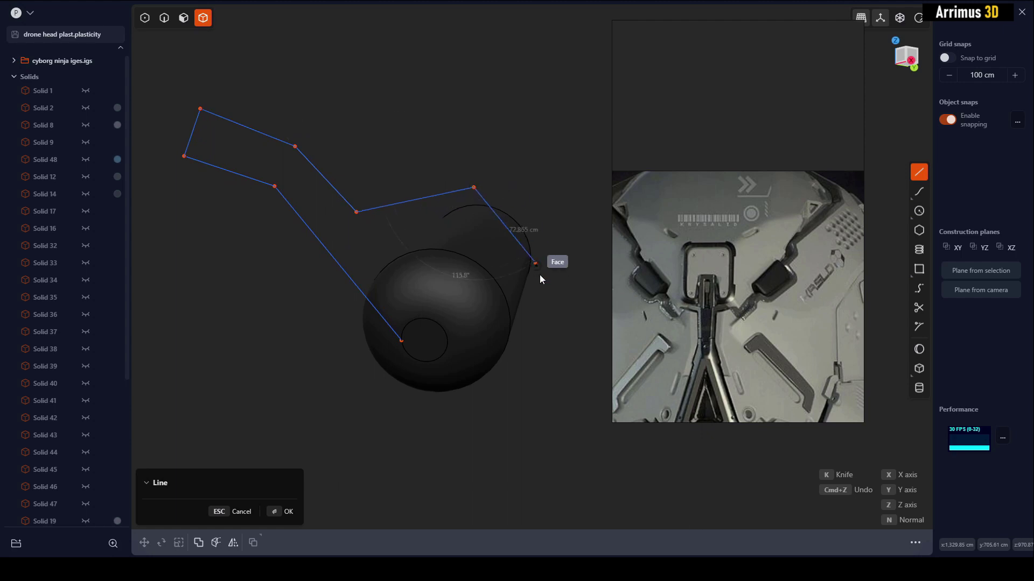
click(548, 280)
click(546, 389)
click(465, 397)
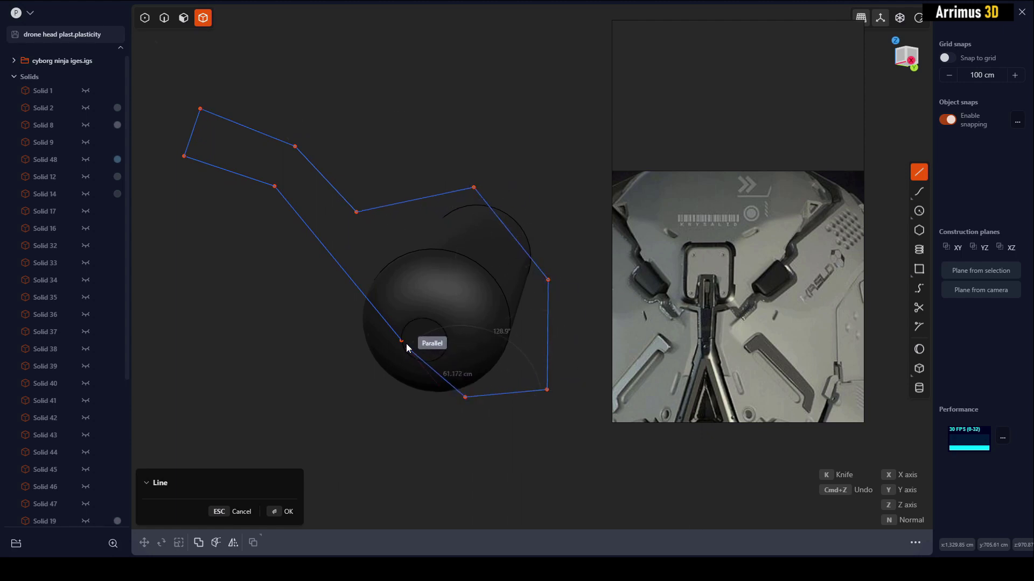
click(402, 339)
Extrude the closed profile along the cylinder into a bracket solid and delete the profile curves
middle_drag(511, 291, 462, 321)
click(458, 351)
key(3)
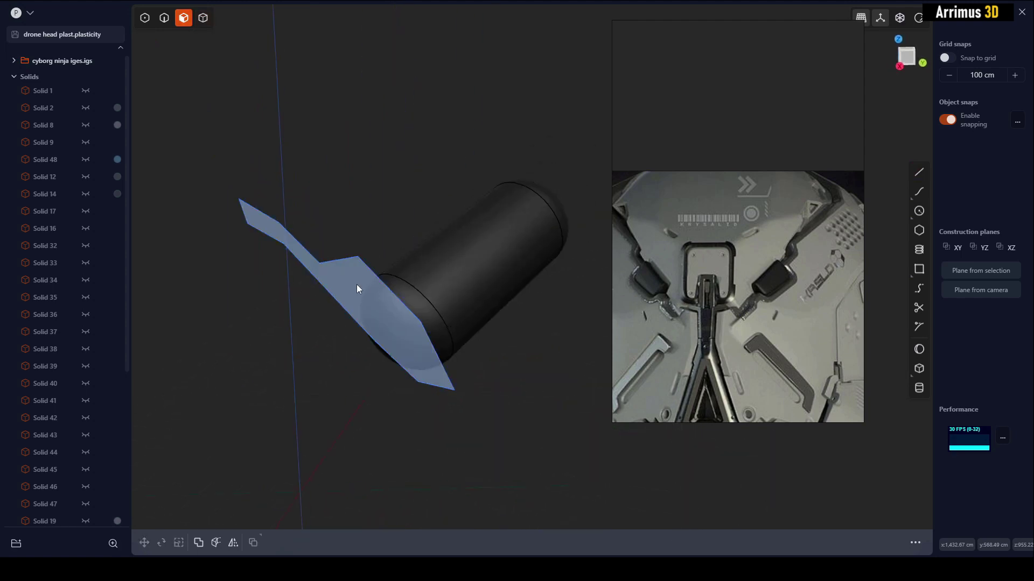
click(356, 285)
key(e)
click(443, 220)
right_click(458, 156)
click(459, 145)
key(2)
click(375, 269)
key(x)
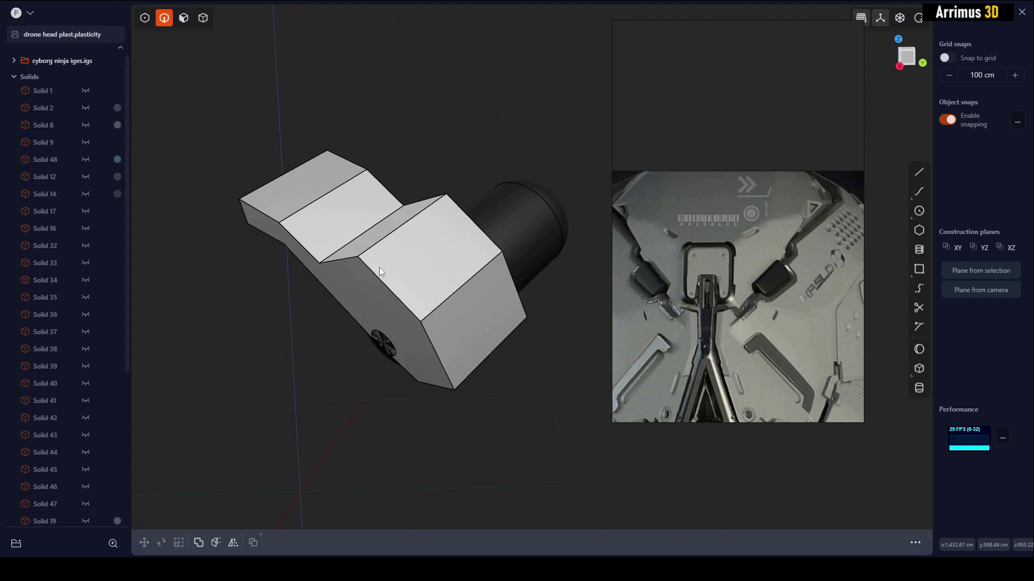
Offset the bracket's front and back faces so that it forms a band around the cylinder, leaving both rounded ends protruding
key(3)
click(364, 284)
middle_drag(366, 287, 384, 304)
drag(342, 309, 352, 290)
right_click(468, 249)
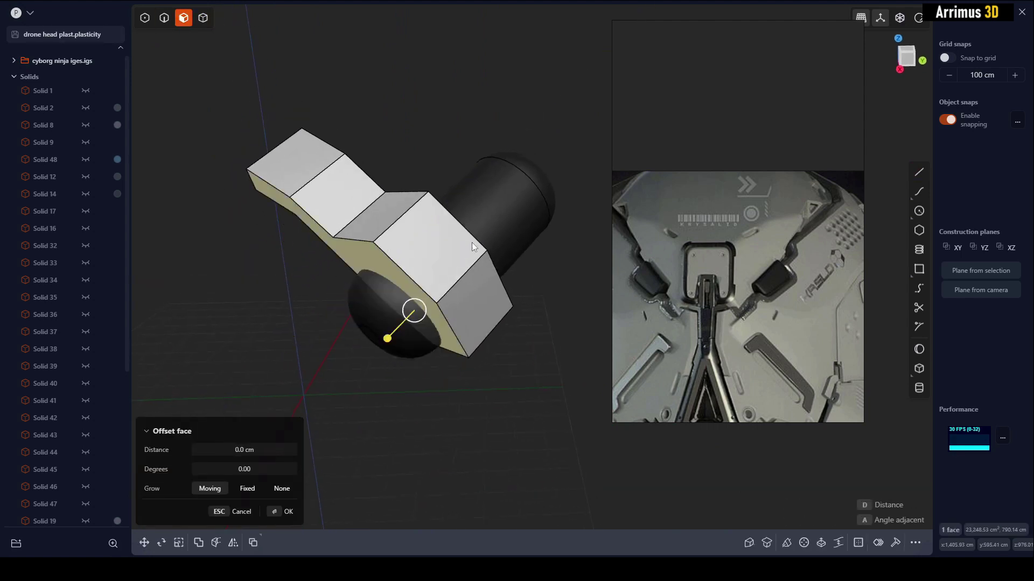
middle_drag(473, 246, 383, 261)
click(375, 263)
key(d)
click(402, 248)
right_click(424, 224)
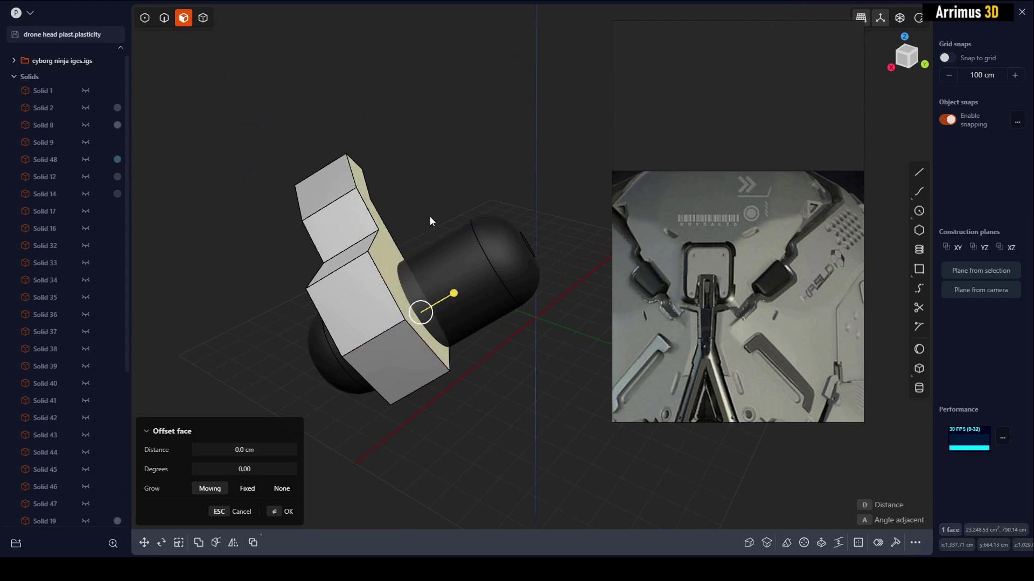
click(430, 219)
middle_drag(434, 222, 450, 240)
scroll(443, 253, up, 3)
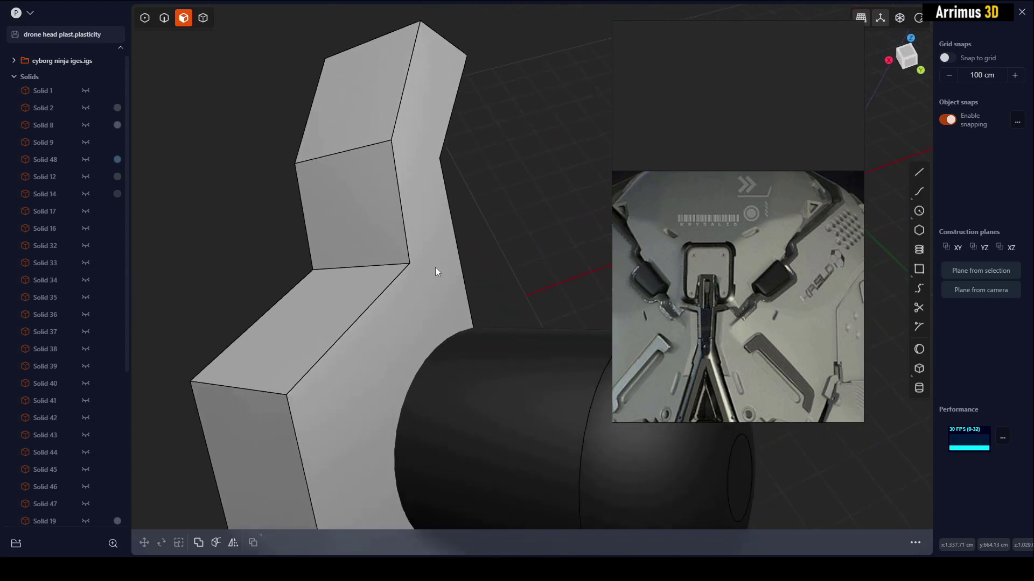
Draw a line about 40 cm long across the bracket's back face, from the inner corner to the opposite edge
key(l)
click(413, 265)
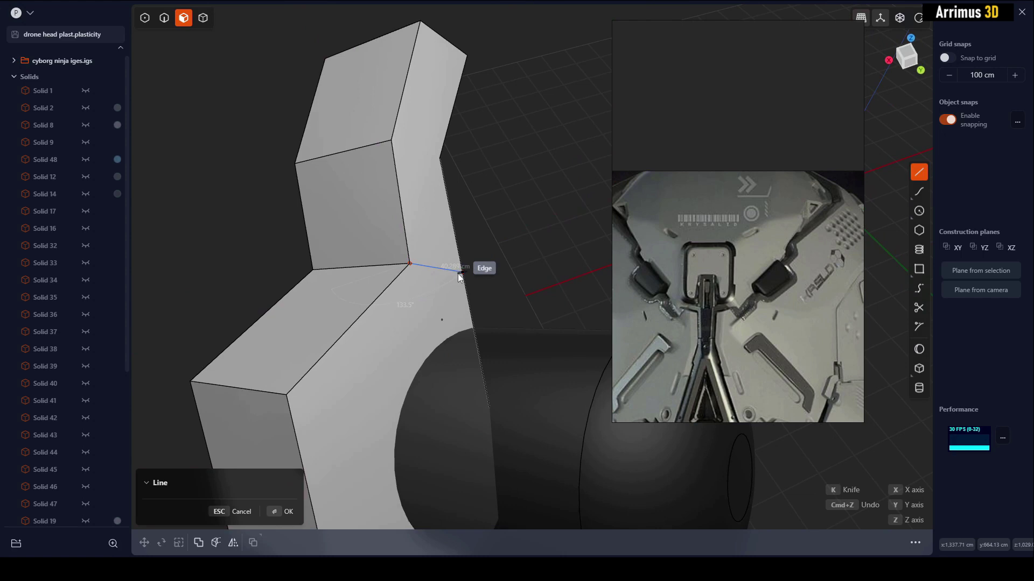
click(460, 272)
scroll(495, 258, up, 3)
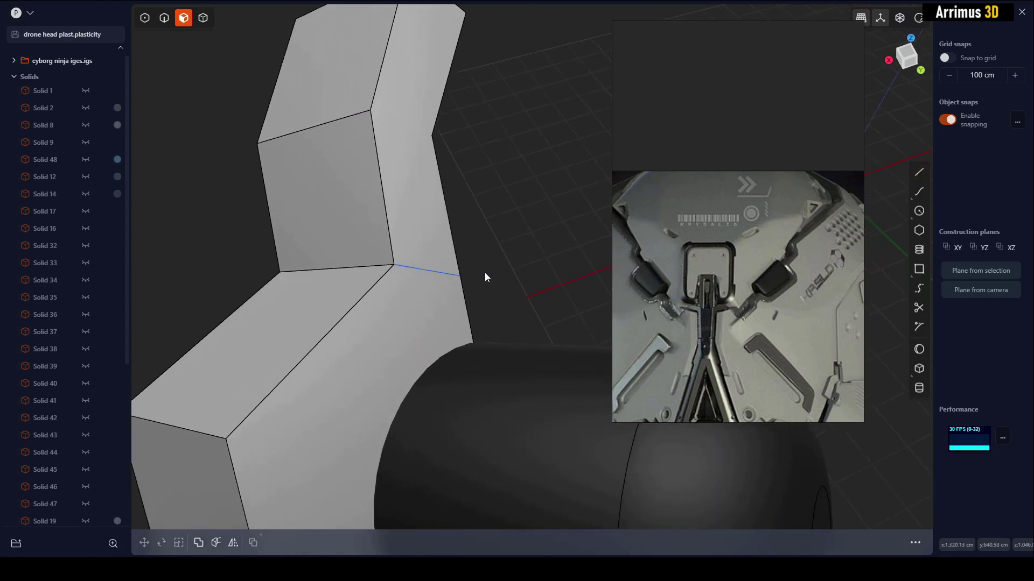
Imprint the line on the bracket to separate the arm from the body, and remove the leftover line
key(2)
click(438, 273)
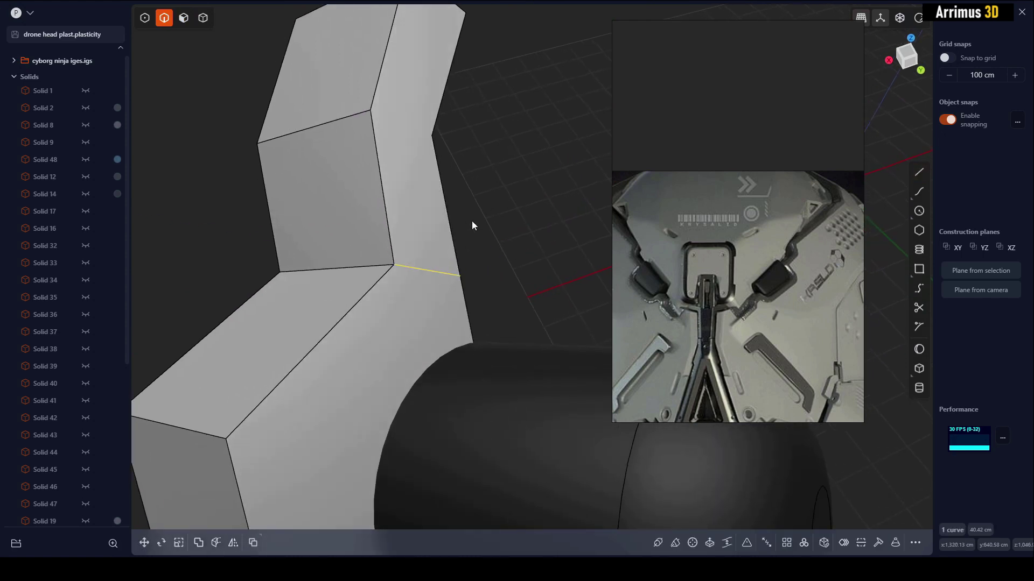
key(i)
click(427, 210)
right_click(466, 207)
click(492, 203)
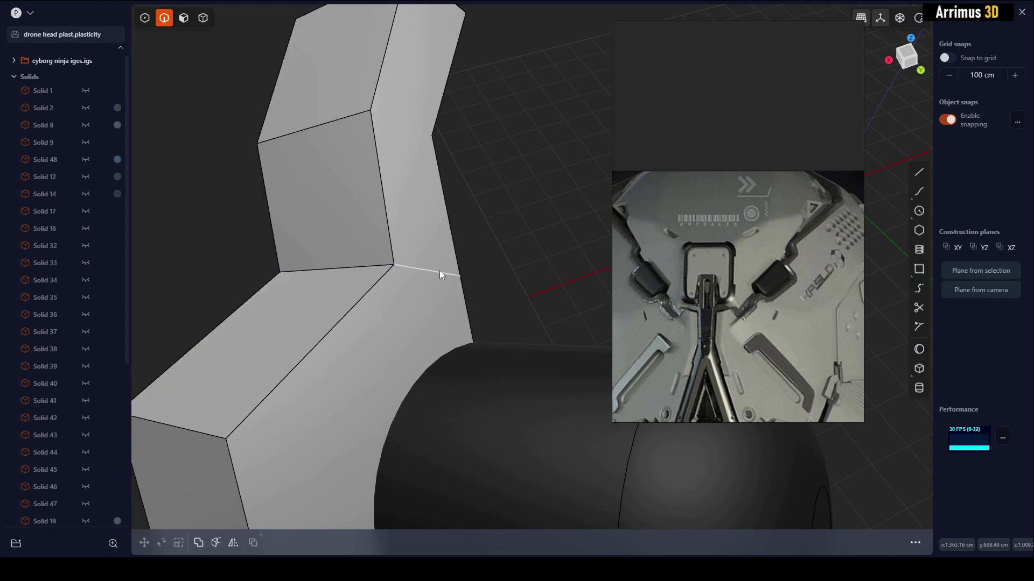
click(440, 271)
click(468, 216)
Extrude the arm section of the bracket's split back face outward along the cylinder's direction
key(3)
click(412, 207)
middle_drag(409, 209, 374, 193)
key(e)
click(482, 105)
right_click(481, 107)
scroll(366, 266, down, 2)
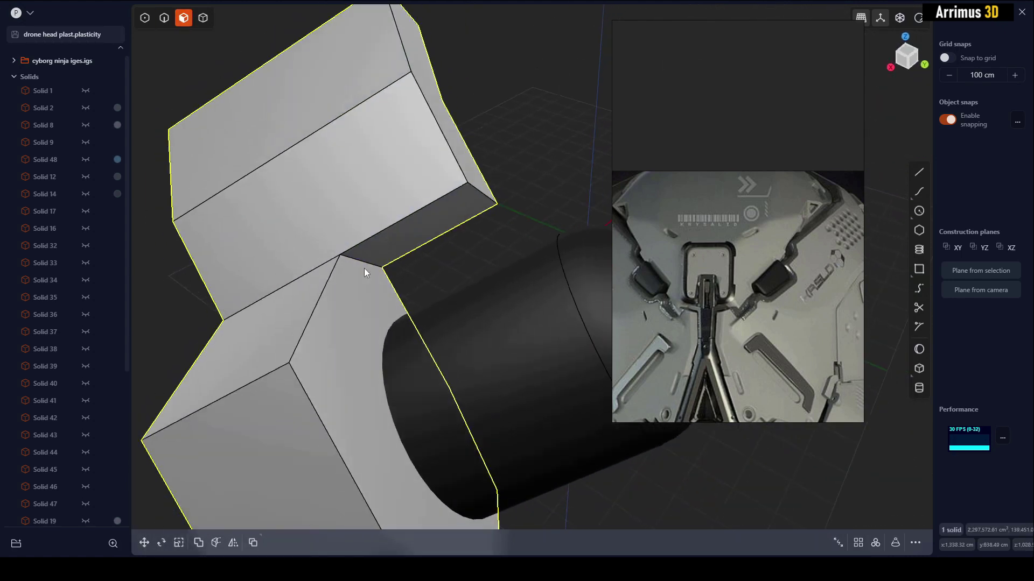
Offset the bracket's two front faces together along the cylinder's direction
middle_drag(365, 269, 421, 265)
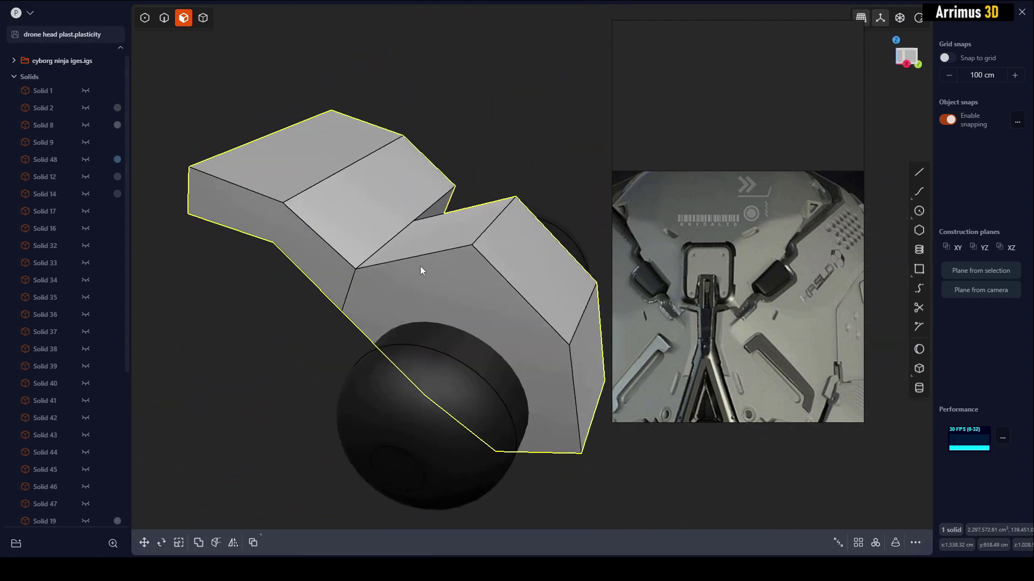
click(392, 294)
key(o)
middle_drag(329, 259, 345, 248)
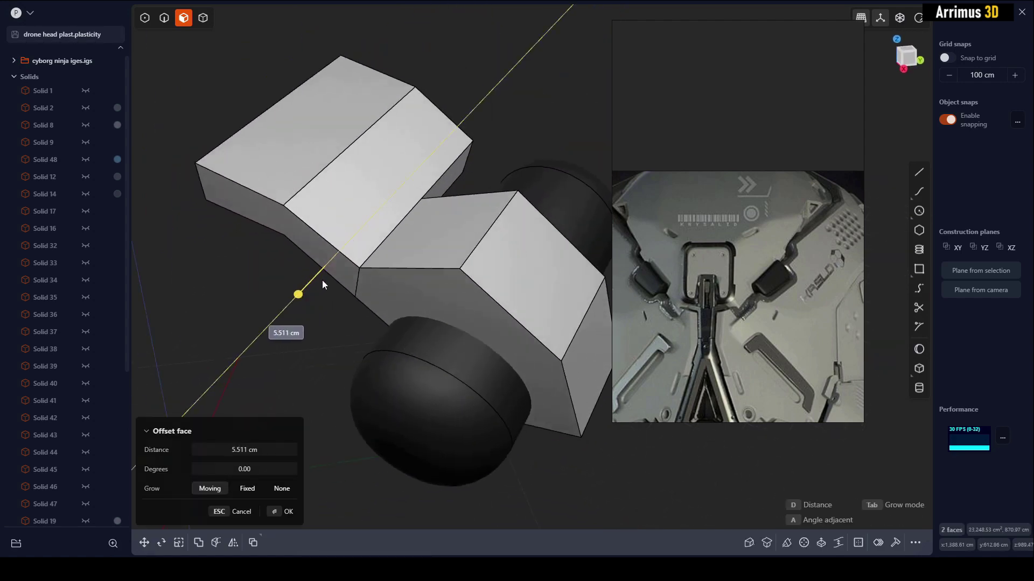
click(320, 281)
Offset the arm's extruded end face inward to shorten its step beyond the bracket body
middle_drag(500, 126, 397, 292)
click(405, 228)
middle_drag(407, 226, 427, 205)
drag(427, 204, 366, 248)
right_click(394, 229)
shift+middle_drag(395, 245, 435, 261)
key(Escape)
key(4)
click(410, 277)
click(492, 204)
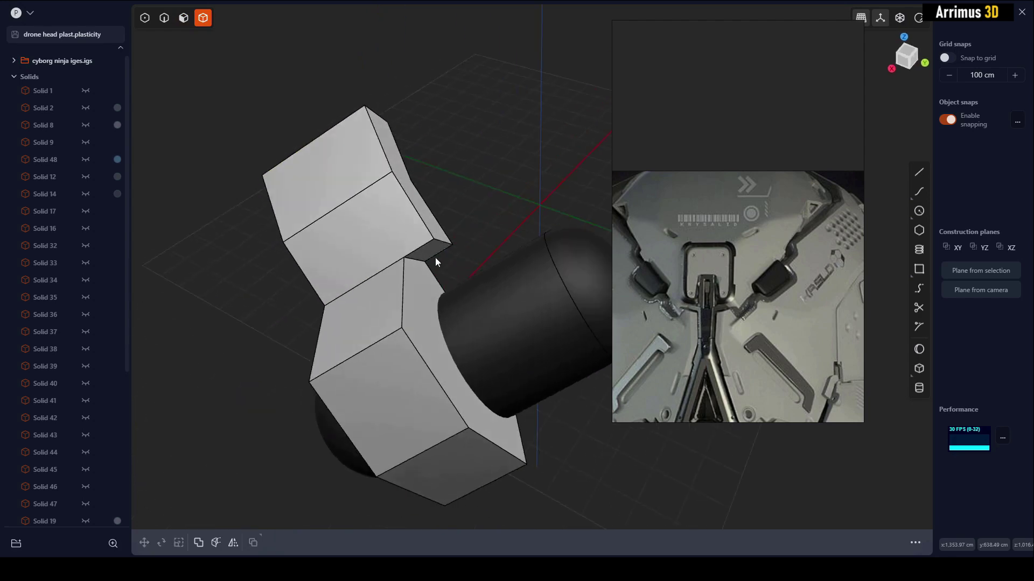
click(422, 246)
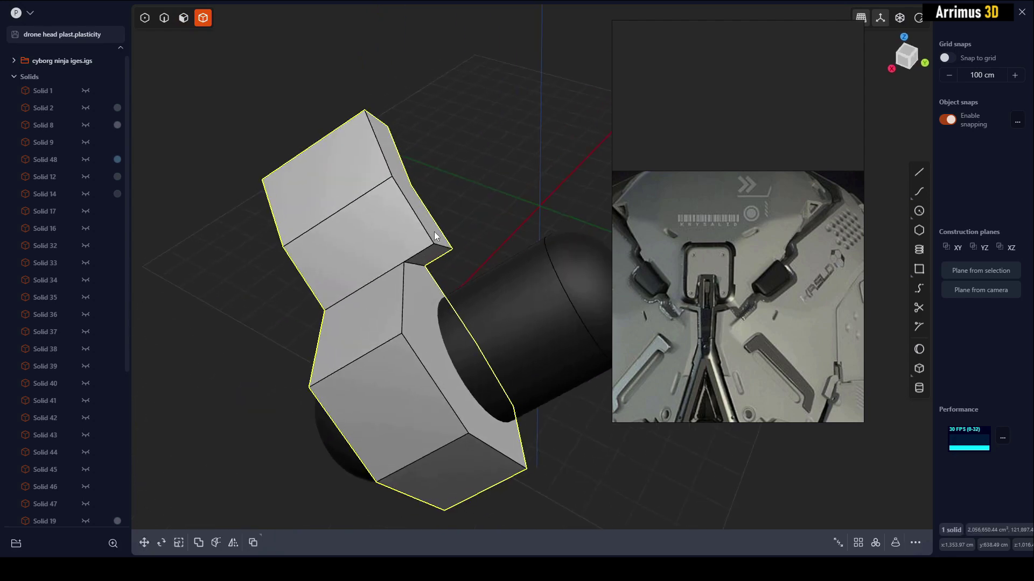
key(alt+x)
middle_drag(442, 229, 408, 271)
key(Return)
Offset the back faces of the bracket's body and arm inward by about 22.4 cm
key(3)
click(407, 271)
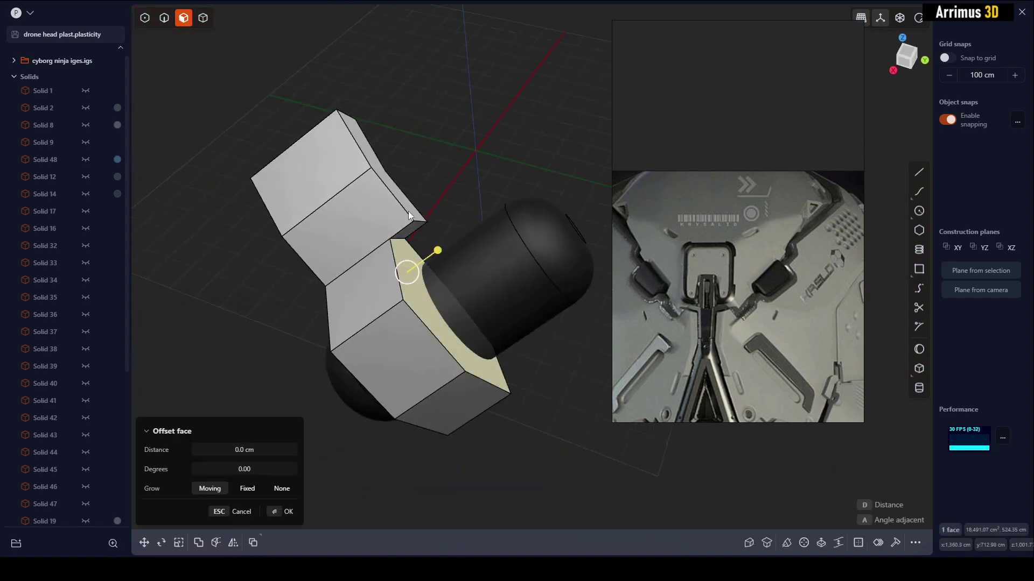
shift+click(407, 206)
middle_drag(407, 206, 434, 203)
key(d)
click(443, 191)
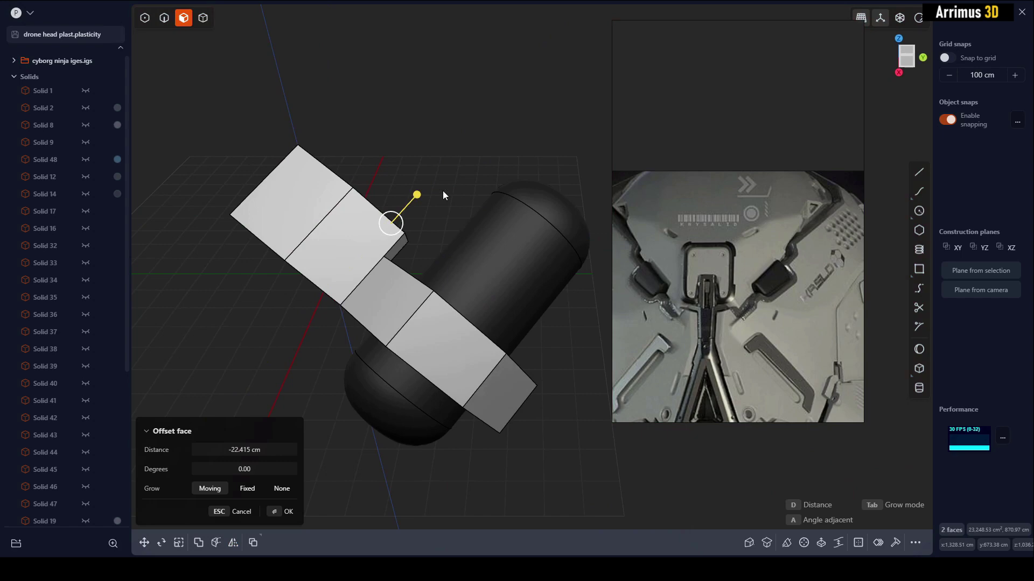
key(Return)
Mirror the bracket in positive X across the arm's end face and merge the halves together
key(4)
click(369, 239)
middle_drag(369, 239, 363, 240)
key(alt+x)
key(x)
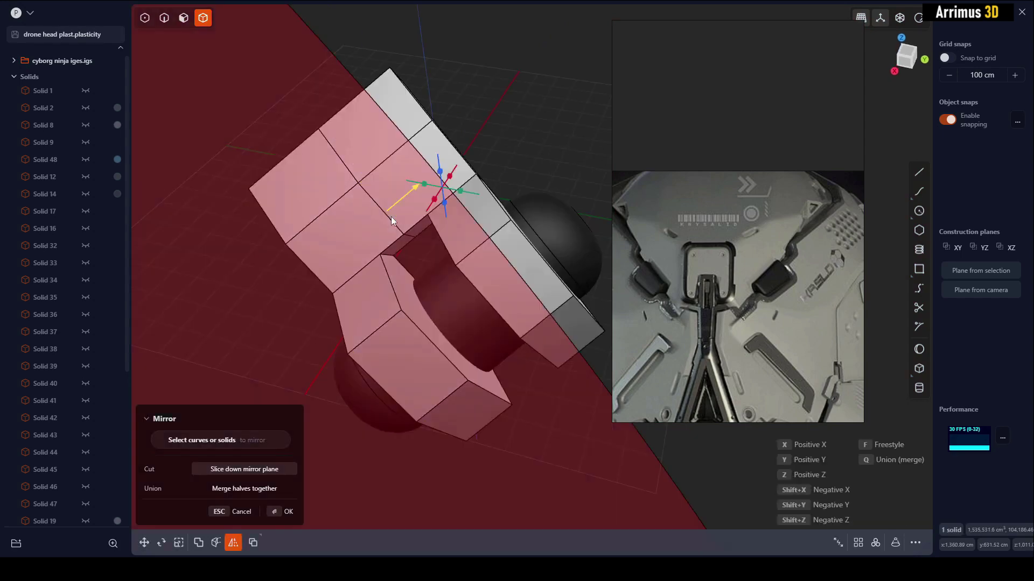
key(q)
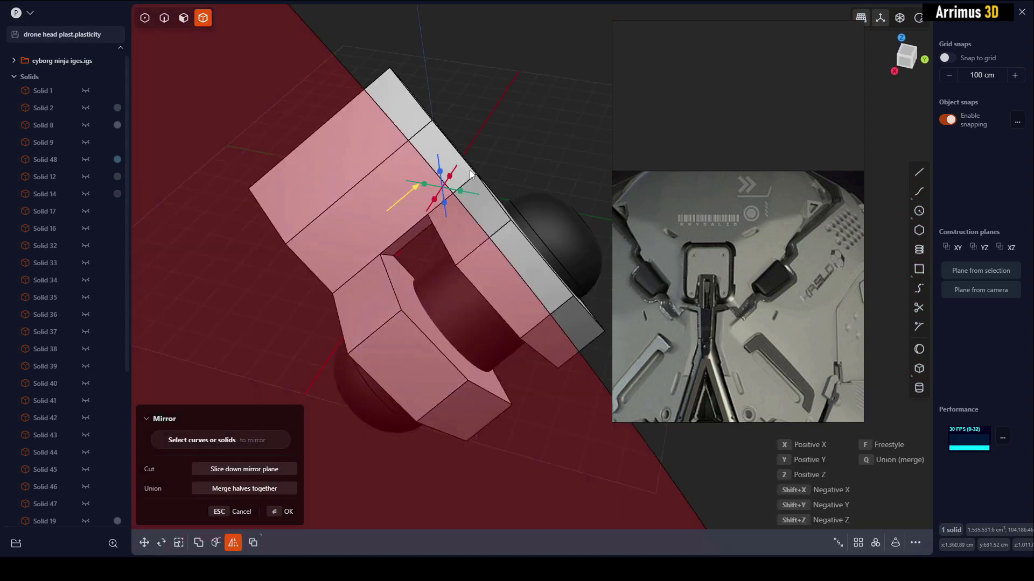
key(Return)
Unhide the other solids and give the merged bracket a material with a grey colour
middle_drag(485, 201, 435, 287)
click(452, 233)
key(m)
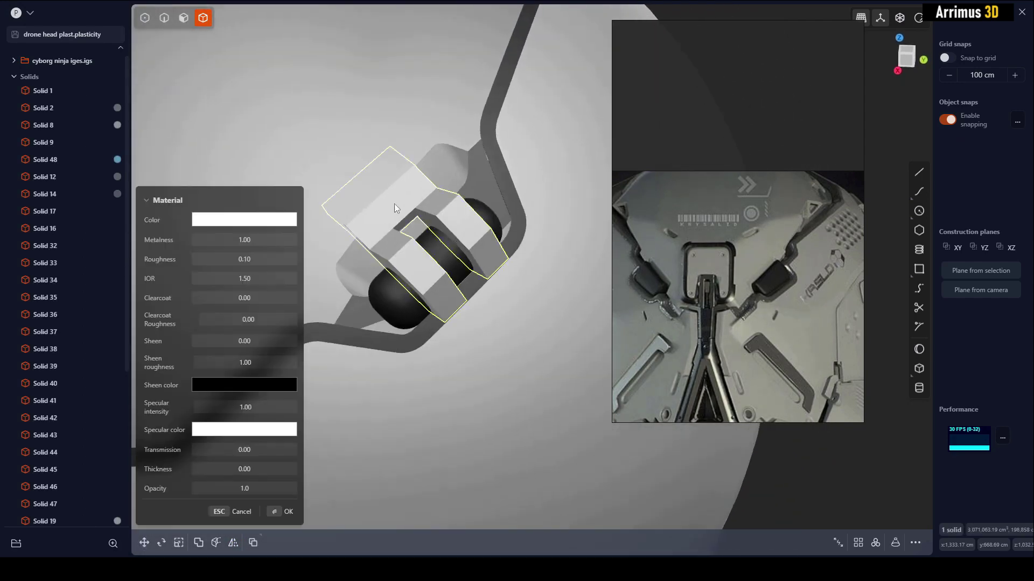
click(261, 221)
drag(210, 251, 191, 248)
right_click(262, 178)
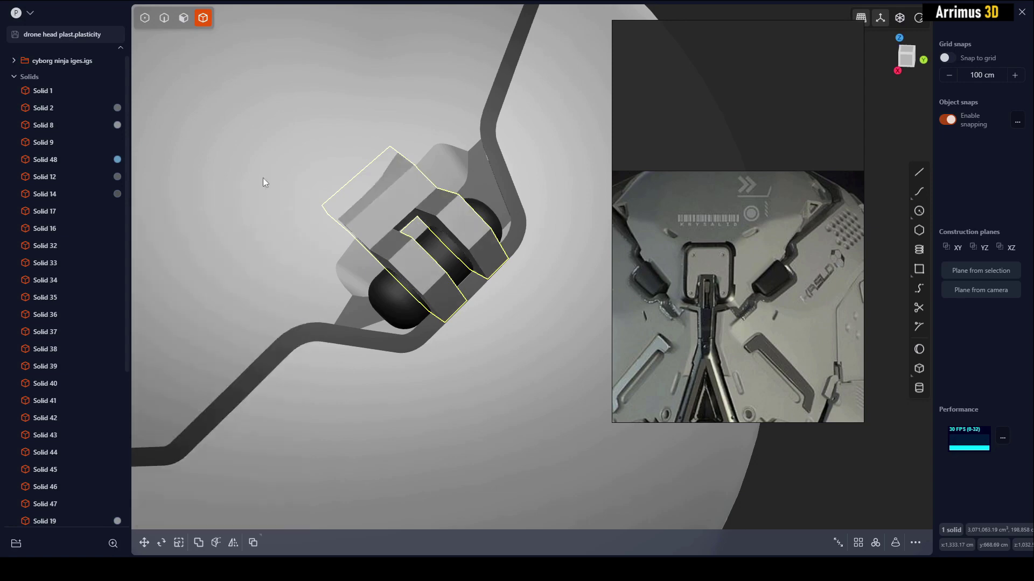
Isolate the head panel and the two-pronged bracket so only these two solids remain visible
shift+middle_drag(324, 190, 442, 249)
key(Escape)
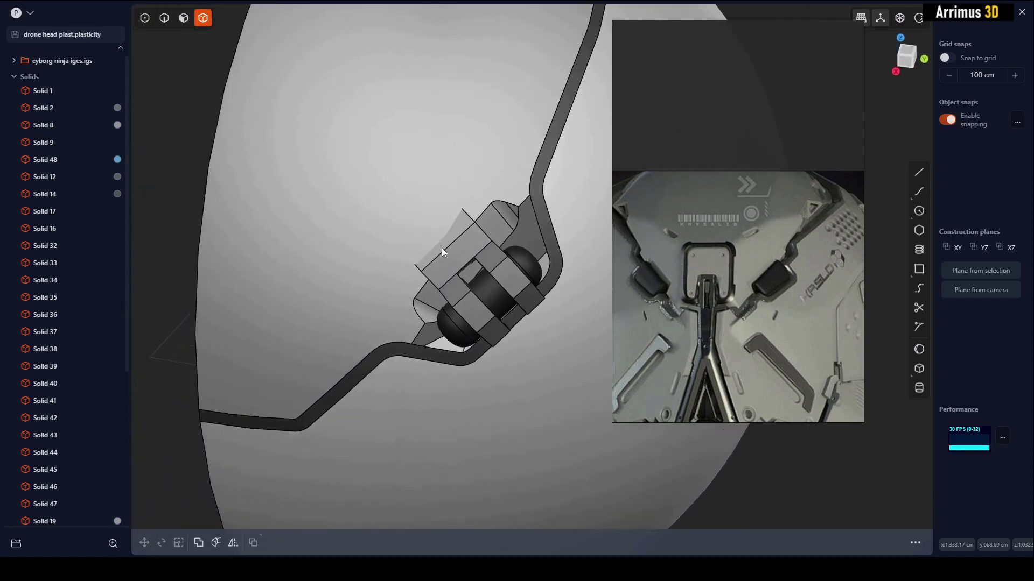
click(465, 240)
click(498, 177)
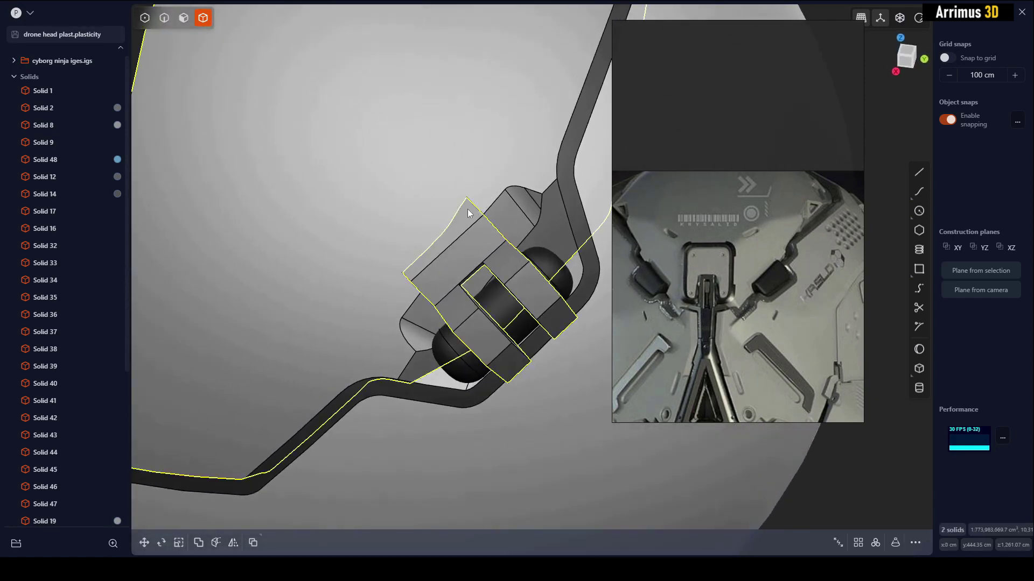
middle_drag(467, 210, 532, 245)
click(226, 194)
scroll(415, 227, down, 2)
middle_drag(398, 227, 430, 261)
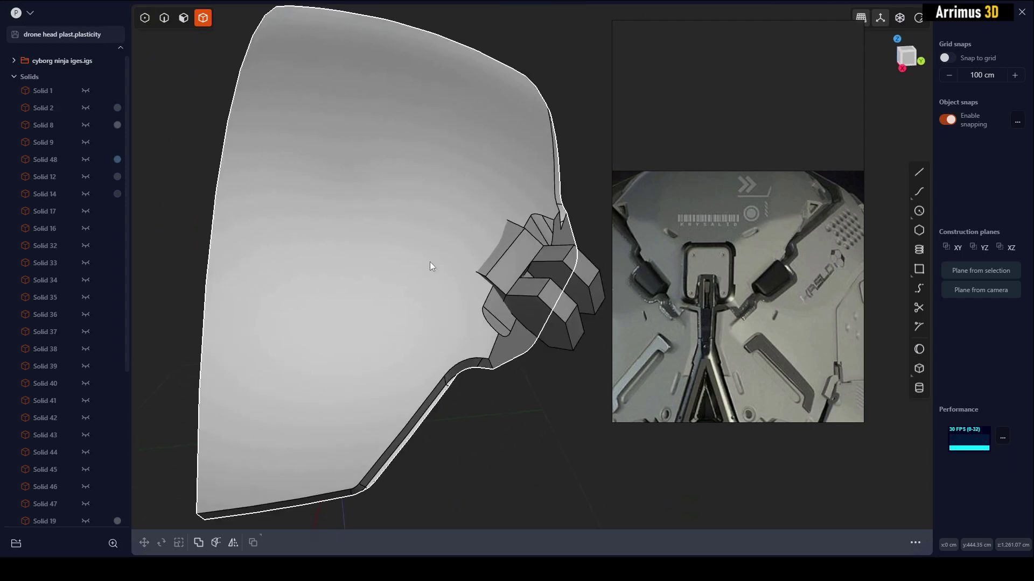
Cut the head panel along the bracket arm's side face
click(430, 261)
scroll(517, 316, up, 3)
key(c)
scroll(497, 289, up, 2)
click(498, 290)
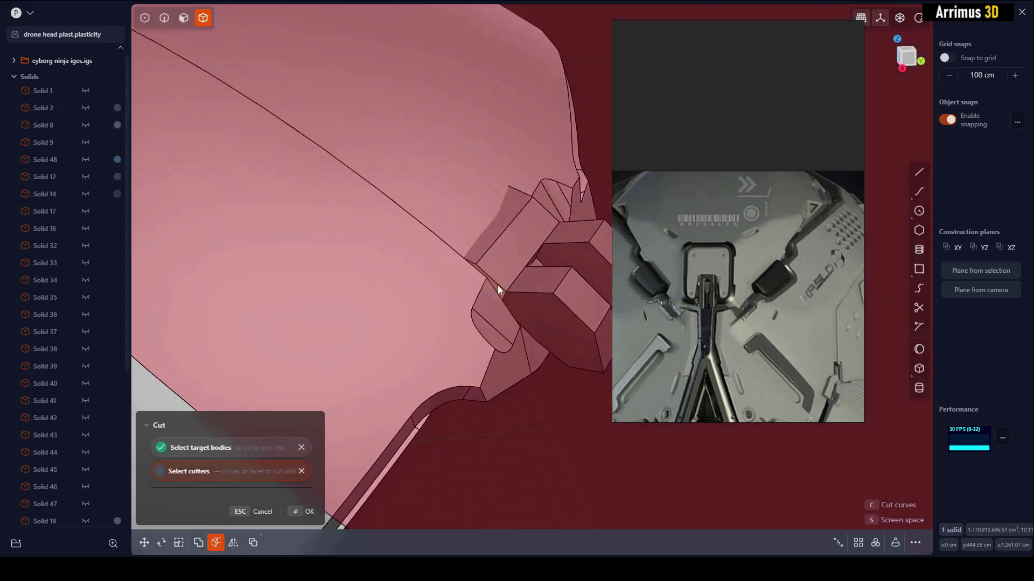
scroll(504, 248, down, 3)
middle_drag(503, 248, 436, 213)
key(Return)
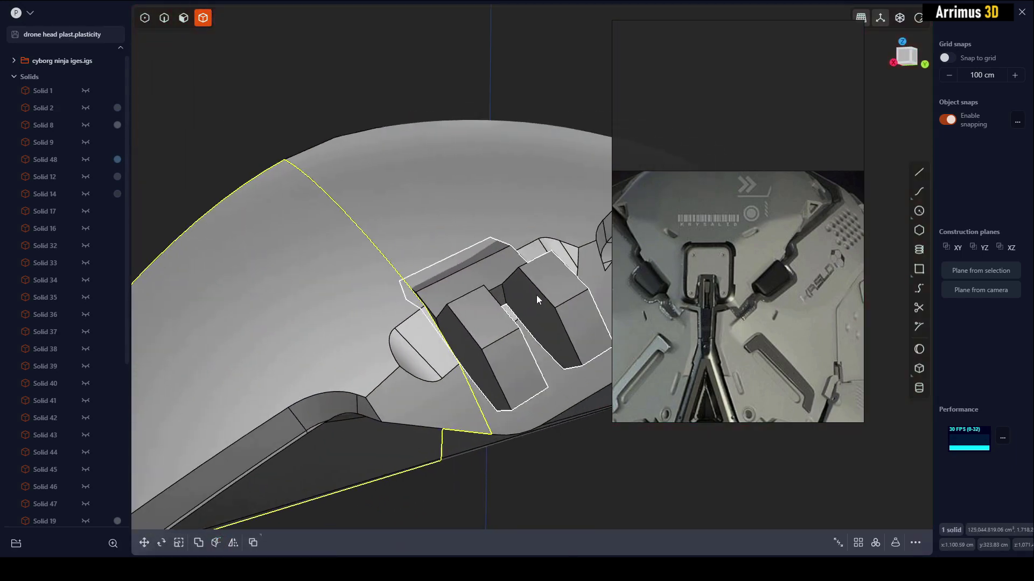
Try to cut along the bracket's opposite side face with the bracket as the target body
middle_drag(536, 295, 435, 303)
key(Escape)
click(427, 298)
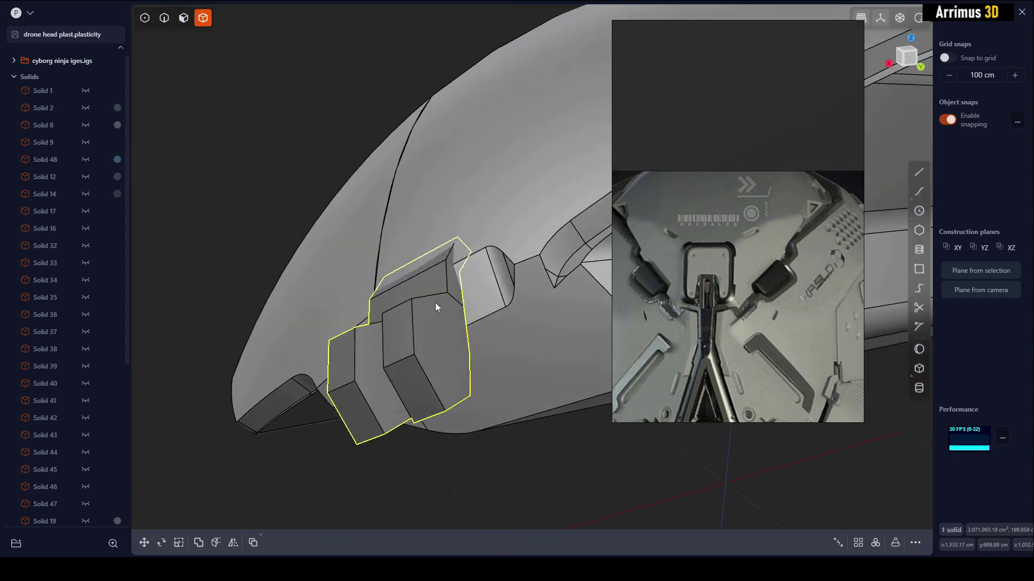
key(c)
click(451, 283)
key(Return)
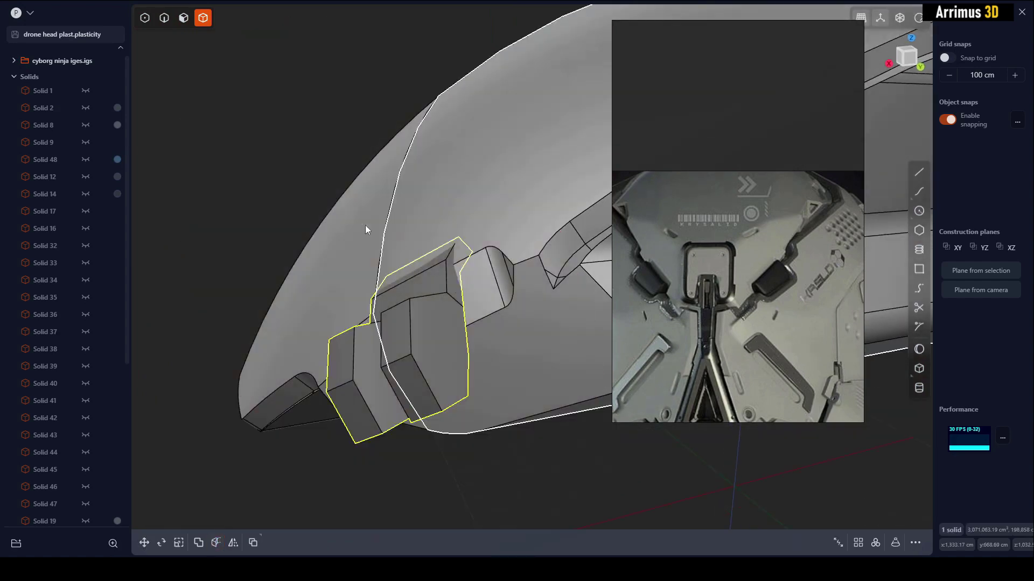
Cut the larger panel piece along the bracket's opposite side face
scroll(477, 265, up, 2)
scroll(492, 168, up, 2)
click(442, 279)
key(c)
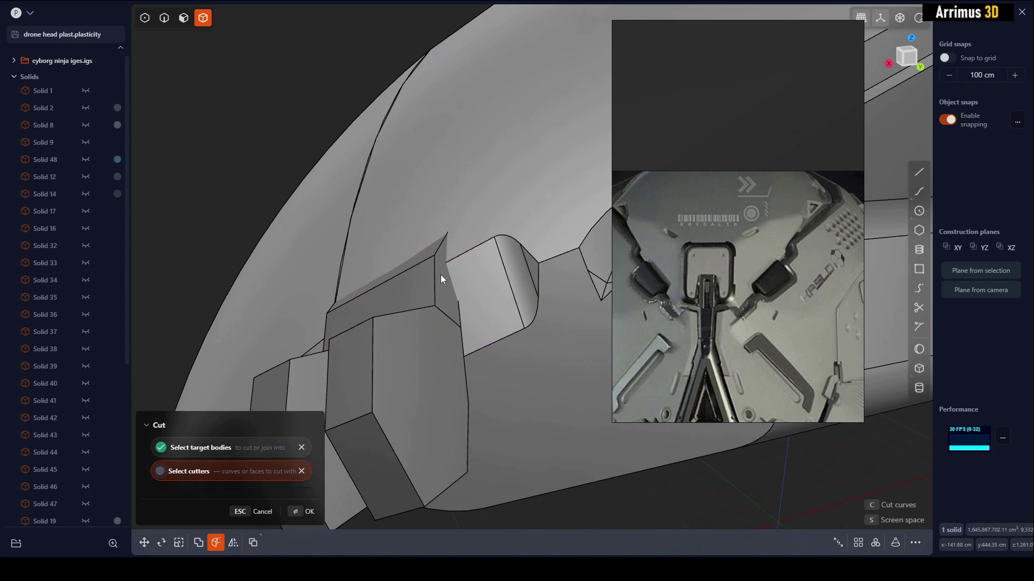
key(Return)
Cut the panel strip between the two side cuts with the bracket arm's end face
scroll(452, 228, down, 3)
middle_drag(431, 226, 536, 366)
click(527, 418)
middle_drag(397, 325, 453, 271)
click(385, 269)
scroll(528, 312, up, 3)
key(c)
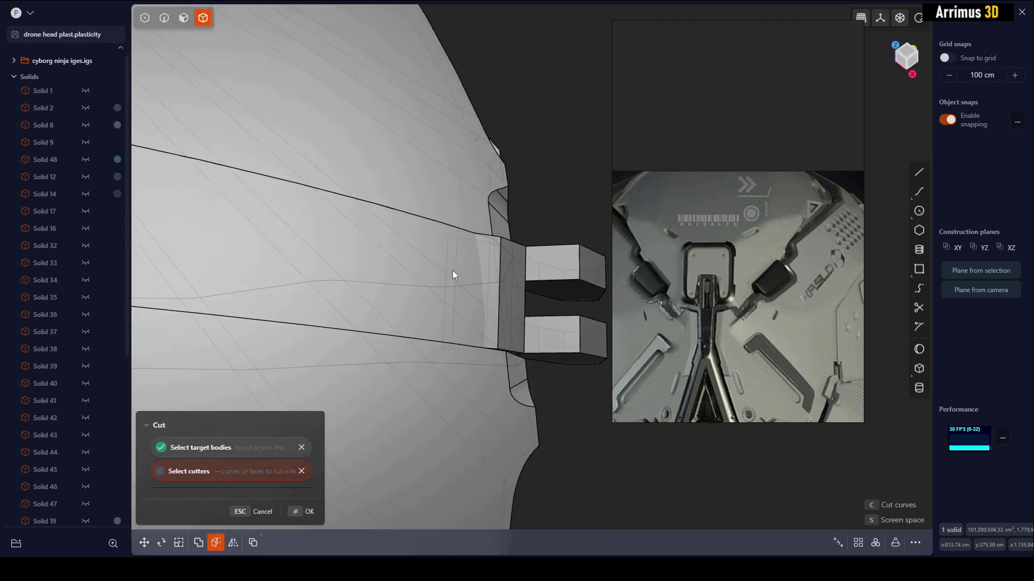
click(462, 361)
key(Return)
Unhide the other solids and remove the panel block cut out around the bracket, keeping the bracket itself
middle_drag(565, 181, 461, 194)
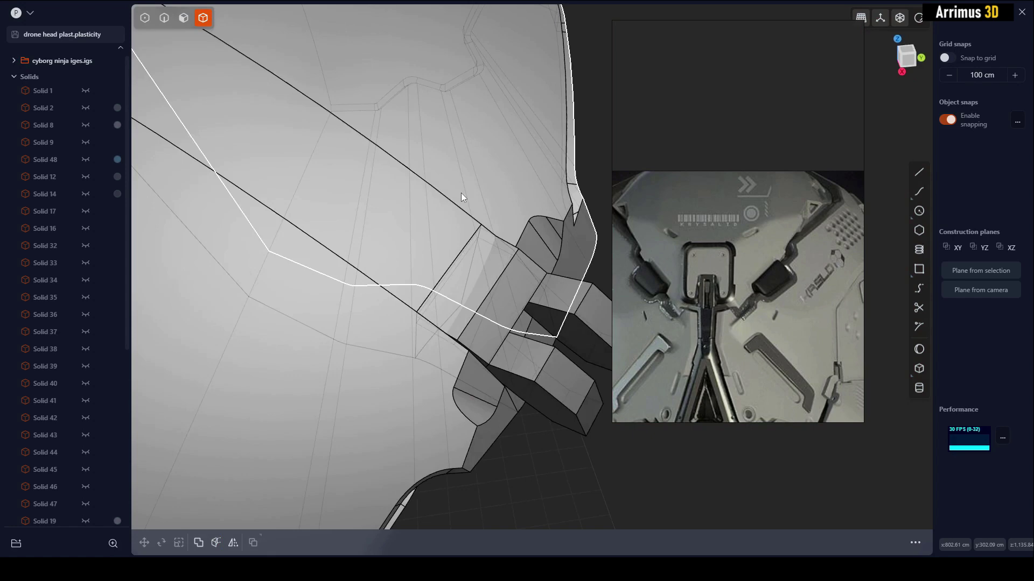
click(475, 268)
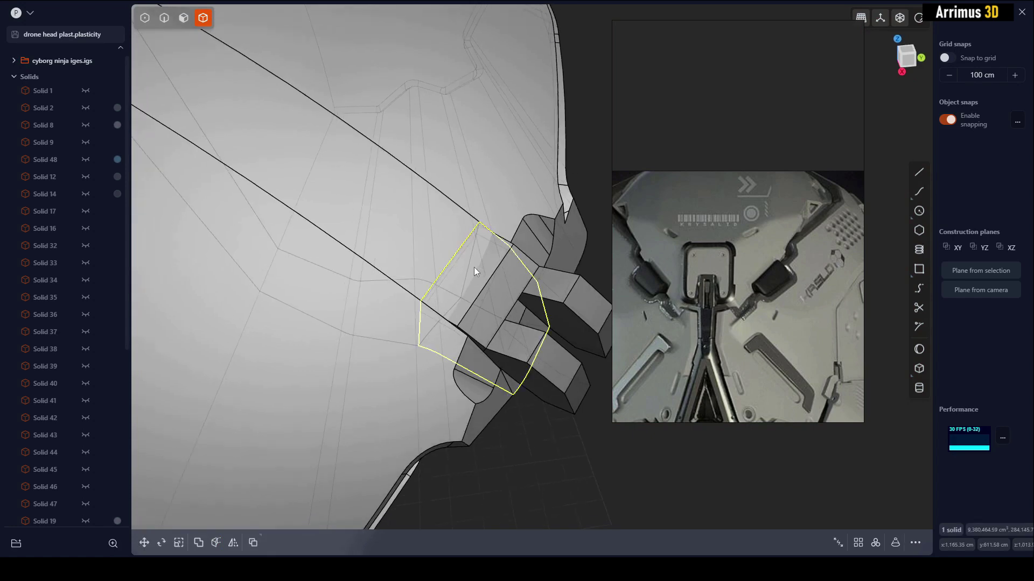
click(506, 181)
shift+click(367, 312)
key(shift+h)
click(536, 356)
mouse_move(535, 357)
middle_down()
mouse_move(511, 349)
mouse_move(508, 329)
mouse_move(527, 356)
middle_up()
key(alt+h)
click(550, 426)
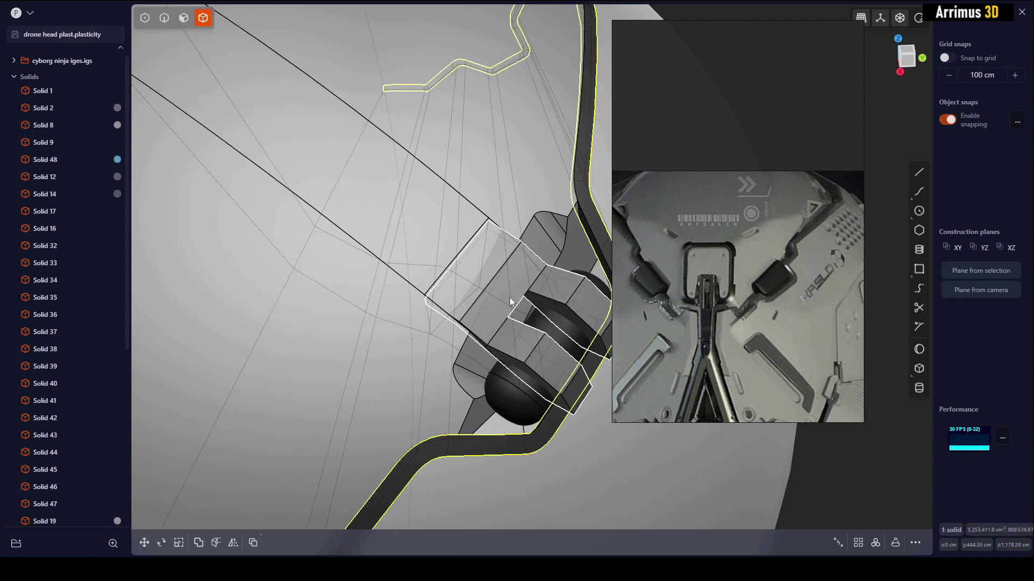
click(469, 271)
middle_drag(469, 271, 488, 242)
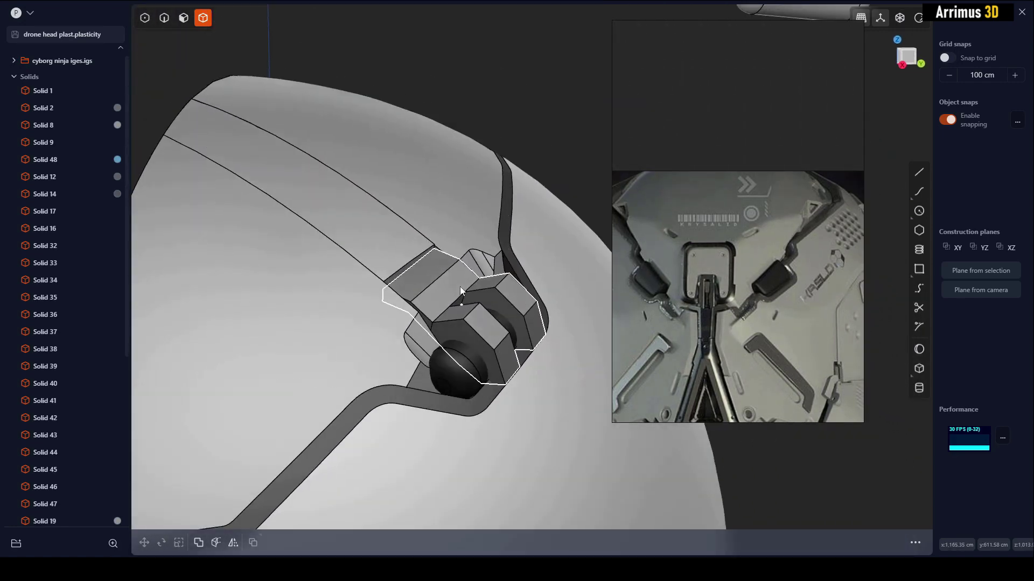
middle_drag(463, 289, 494, 261)
Join the three remaining panel pieces into one solid with a Boolean union
click(449, 218)
shift+click(405, 243)
shift+click(347, 290)
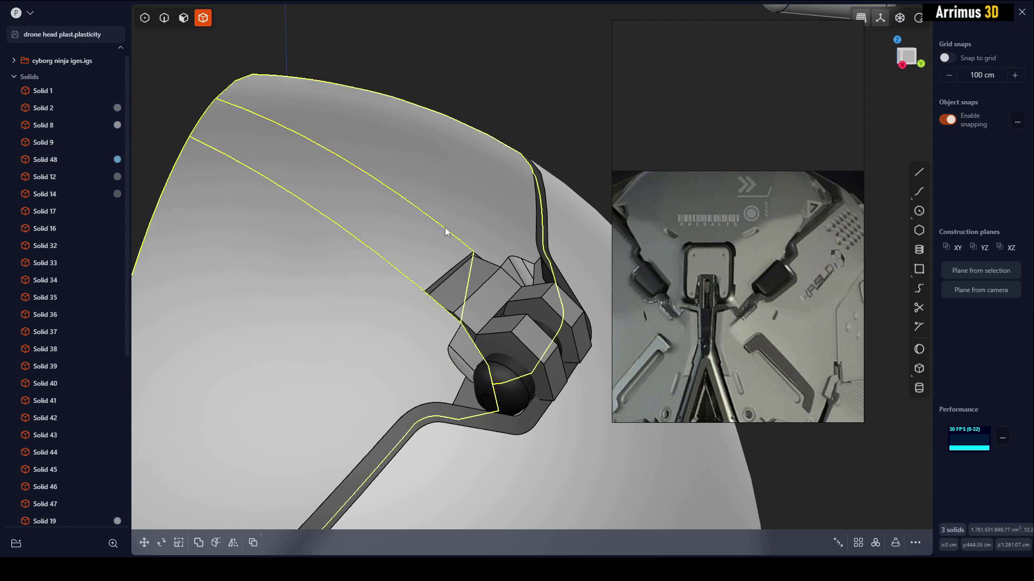
key(q)
right_click(514, 120)
click(519, 111)
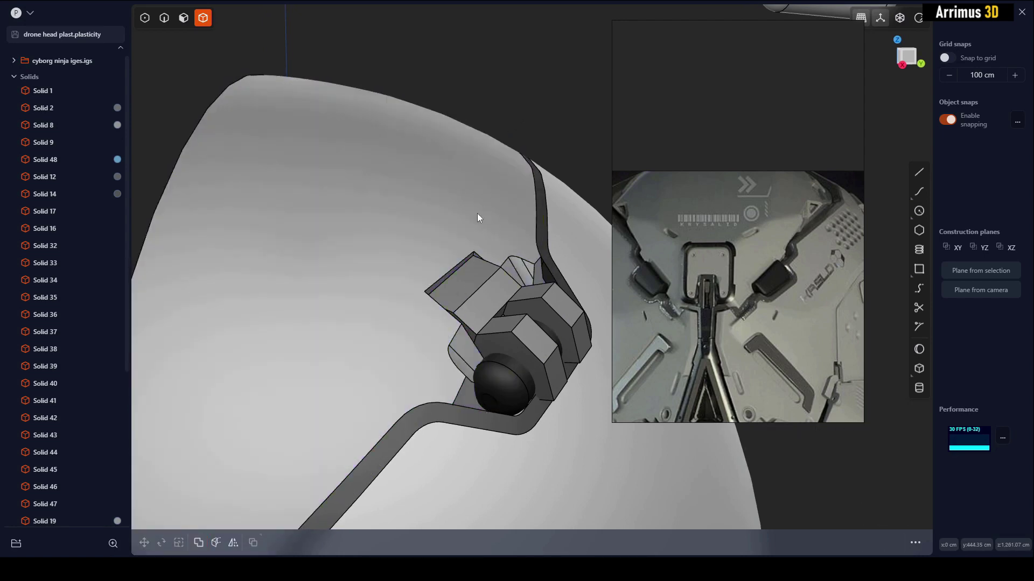
Examine the panel's bracket pocket and the bracket's side, isolating each solid in turn
click(477, 217)
middle_drag(477, 217, 437, 295)
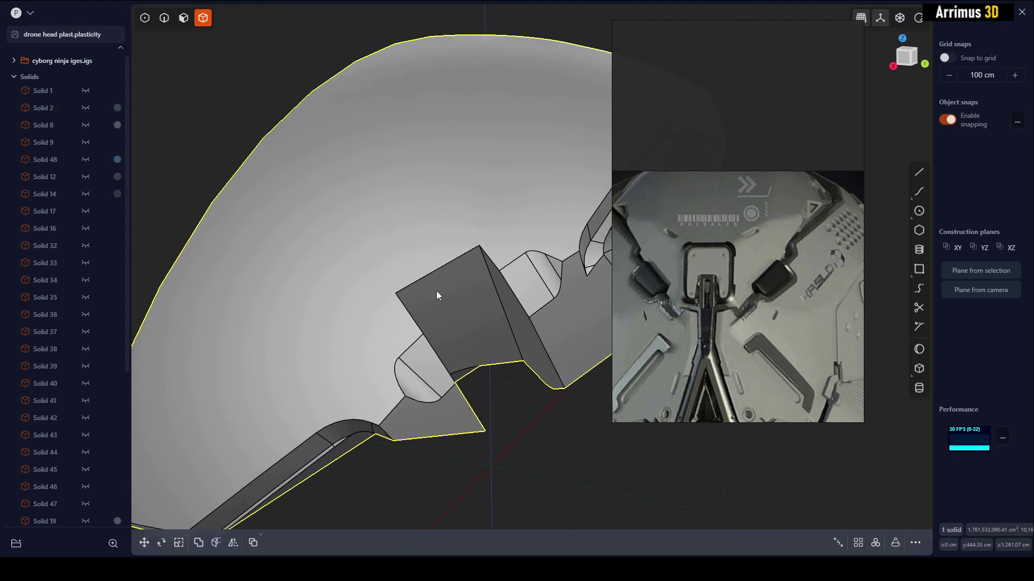
key(slash)
shift+click(445, 326)
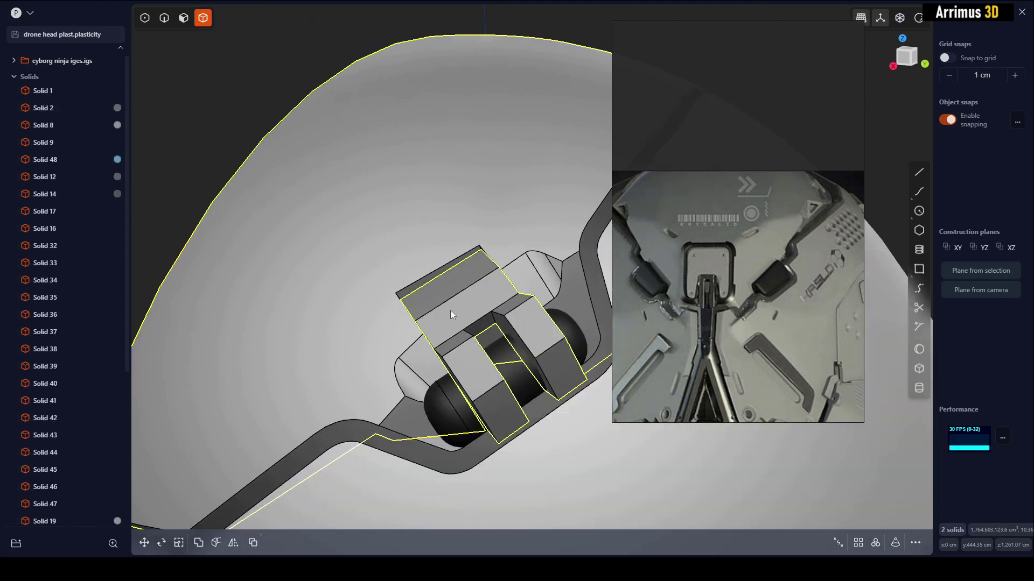
key(Escape)
click(439, 321)
key(slash)
middle_drag(439, 321, 480, 288)
key(3)
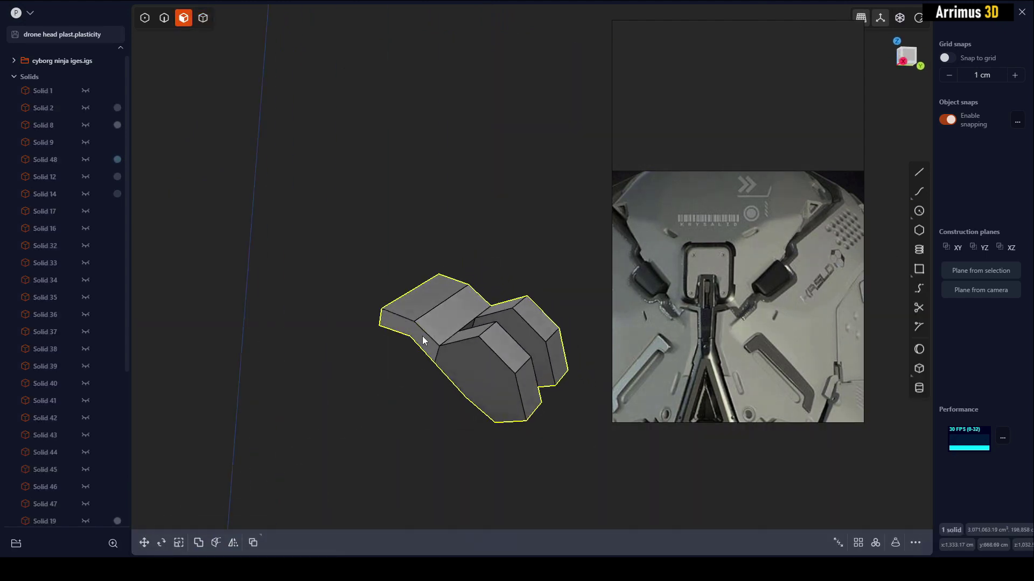
click(423, 337)
click(498, 229)
key(slash)
Fillet the bend edge across the top of the bracket arm
middle_drag(494, 249, 455, 294)
key(2)
click(416, 320)
key(f)
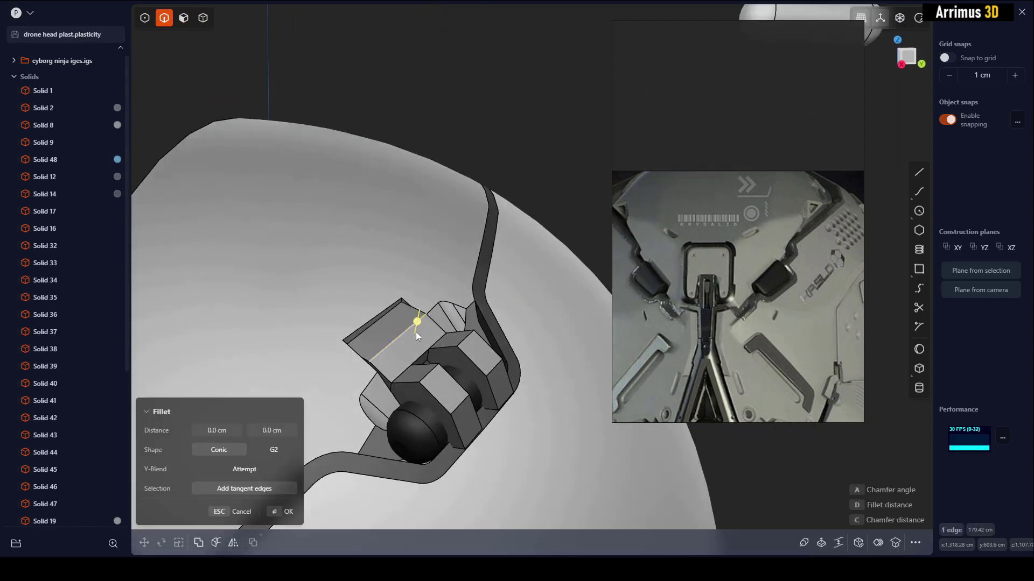
drag(416, 331, 420, 309)
right_click(420, 310)
Fillet the corner edges at the end of the bracket arm and its matching pocket in the panel
middle_drag(436, 299, 462, 301)
click(530, 161)
middle_drag(530, 164, 401, 375)
key(f)
middle_drag(462, 337, 428, 240)
drag(429, 240, 458, 330)
key(d)
click(469, 311)
right_click(479, 295)
middle_drag(488, 277, 444, 285)
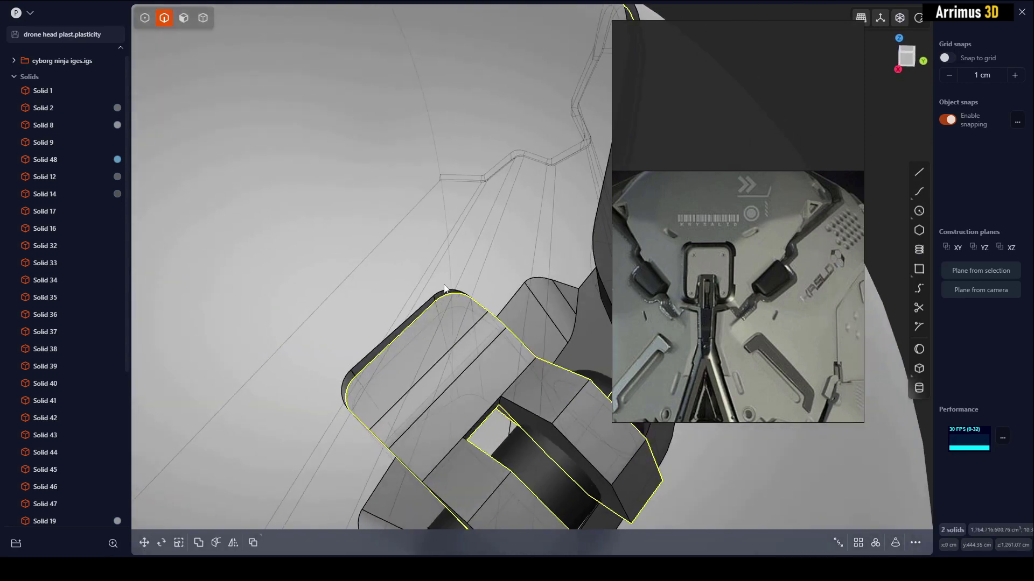
Mirror the panel and bracket in the Z direction
key(alt+x)
key(z)
right_click(417, 315)
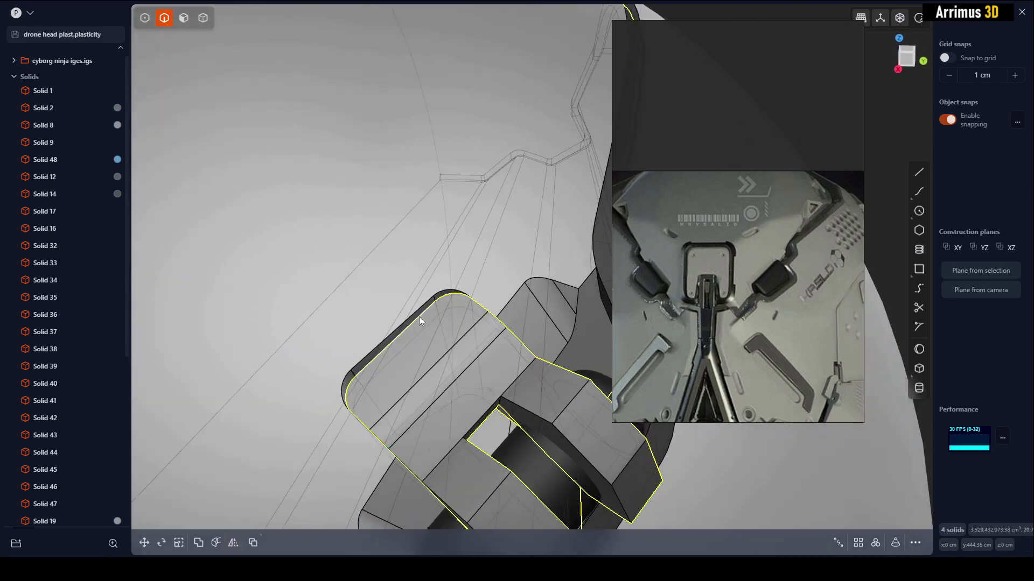
Fillet the panel pocket's rim around the bracket arm by about 19.3 cm
click(419, 318)
key(f)
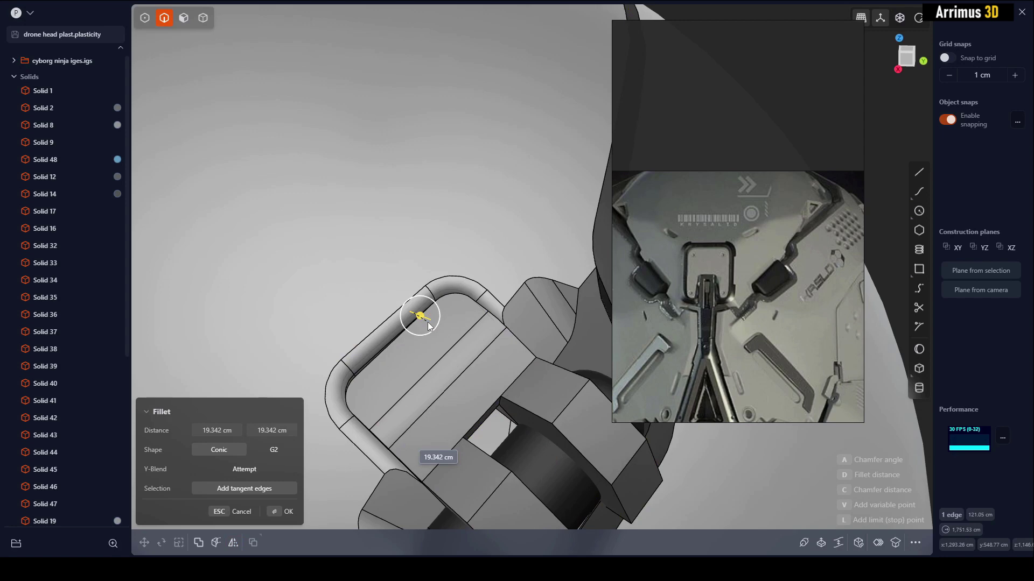
key(Return)
Try adding a cylinder with a radius of about 21.7 cm on the upper recess face beside the bracket
middle_drag(463, 307, 523, 279)
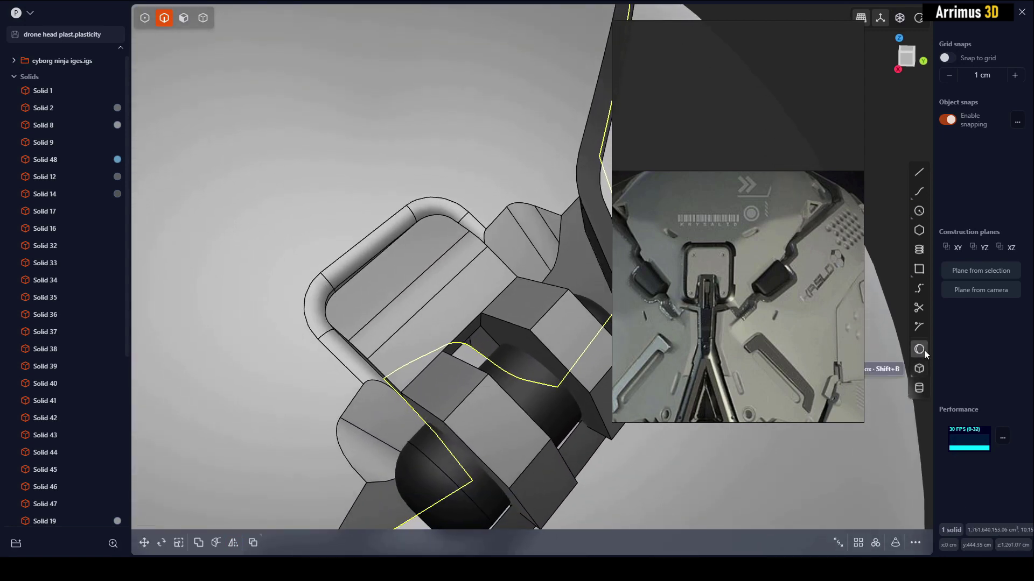
click(918, 388)
middle_drag(449, 245, 511, 252)
click(526, 249)
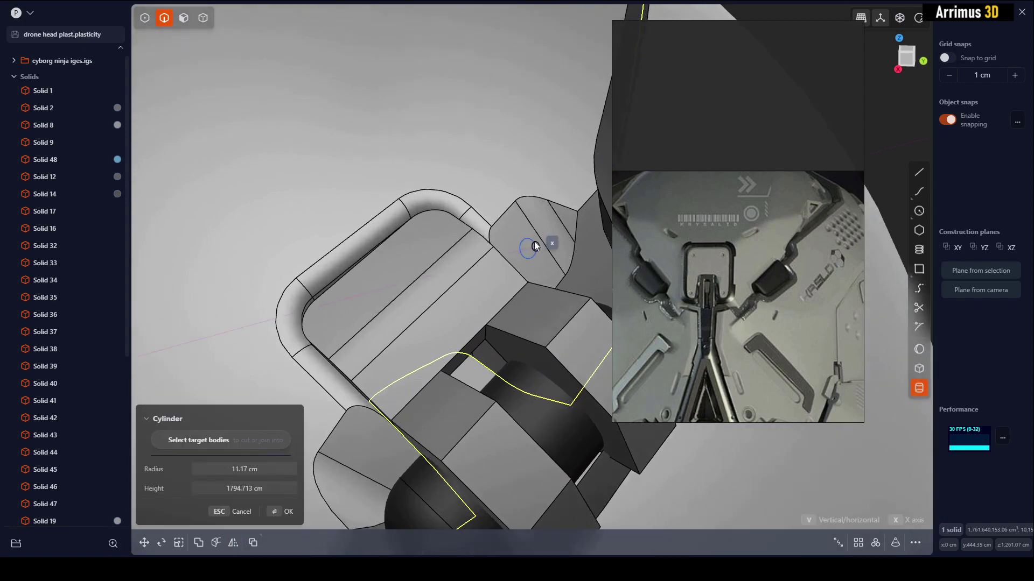
click(544, 262)
click(533, 243)
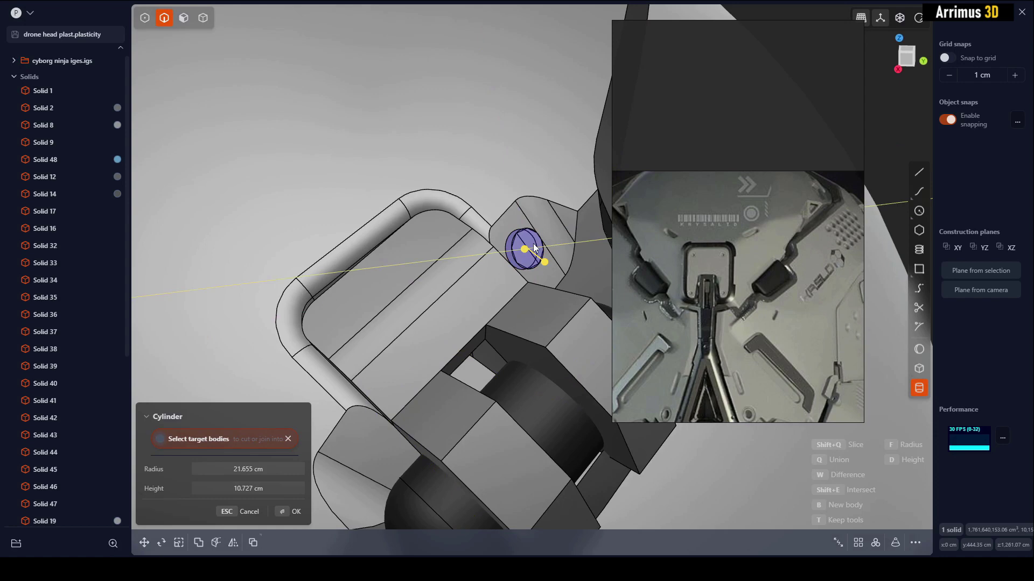
middle_drag(548, 236, 446, 303)
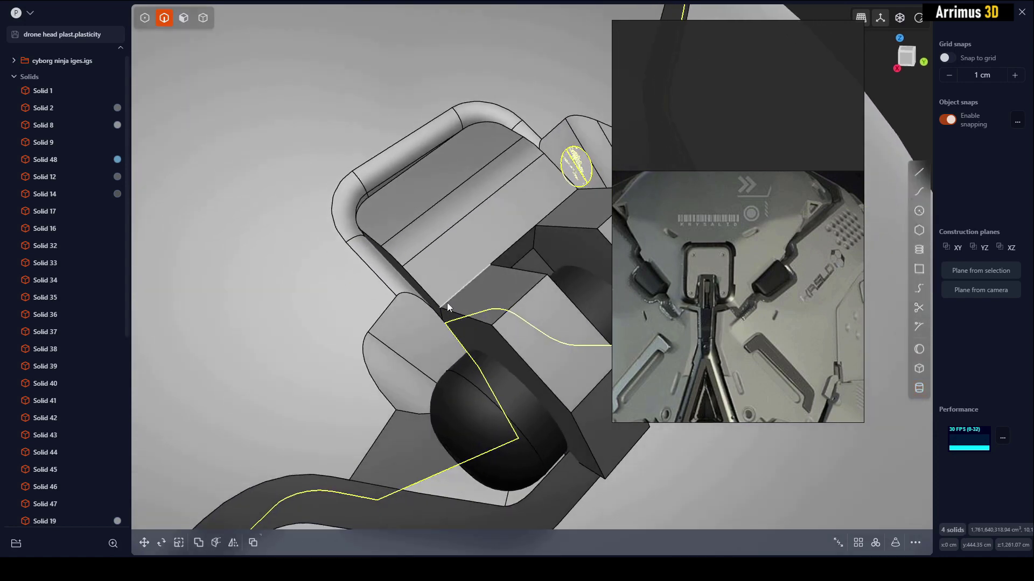
Undo the cylinder added on the upper recess face
click(391, 252)
key(f)
middle_drag(539, 204, 548, 209)
key(4)
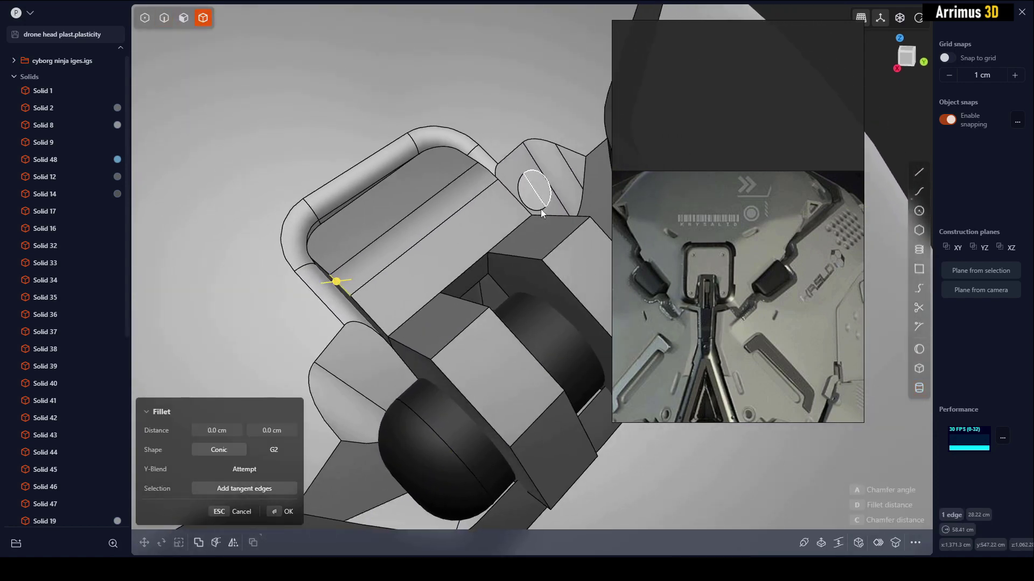
key(ctrl+z)
key(ctrl+z)
key(ctrl+z)
key(Return)
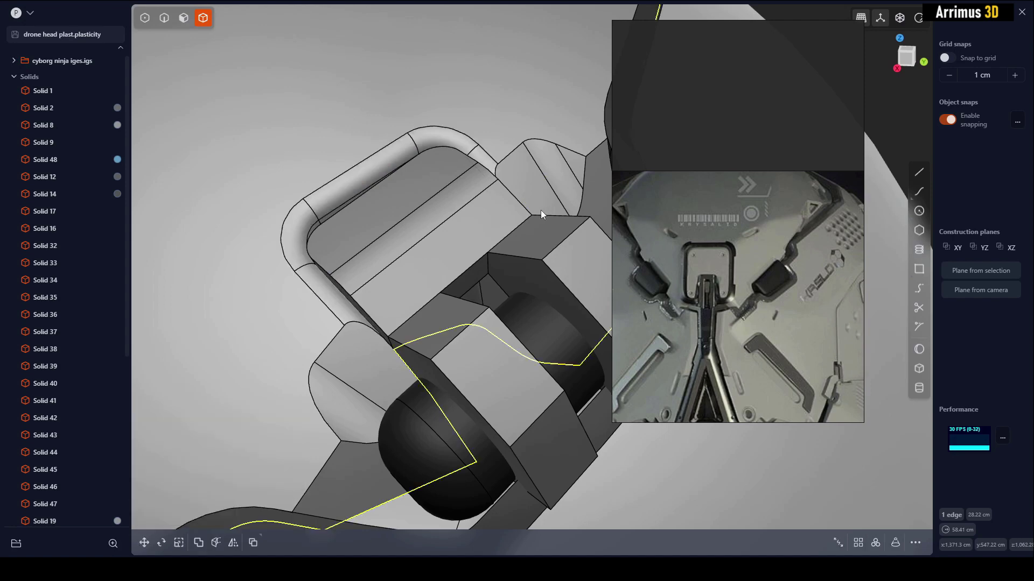
Create a short cylinder with a radius of about 19.9 cm on the upper recess face beside the bracket
key(shift+c)
click(528, 188)
click(541, 179)
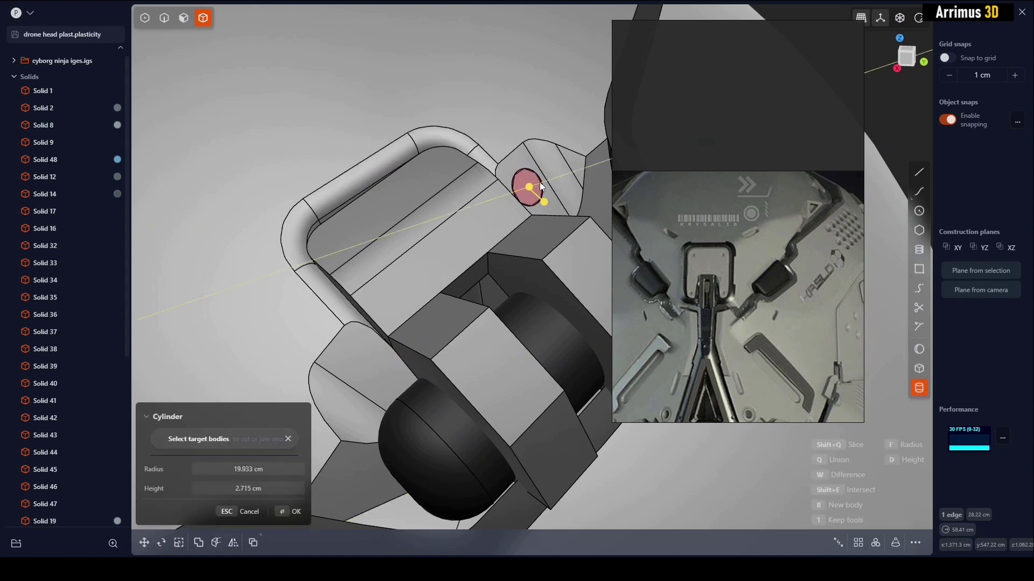
click(533, 184)
key(Return)
middle_drag(506, 269, 536, 228)
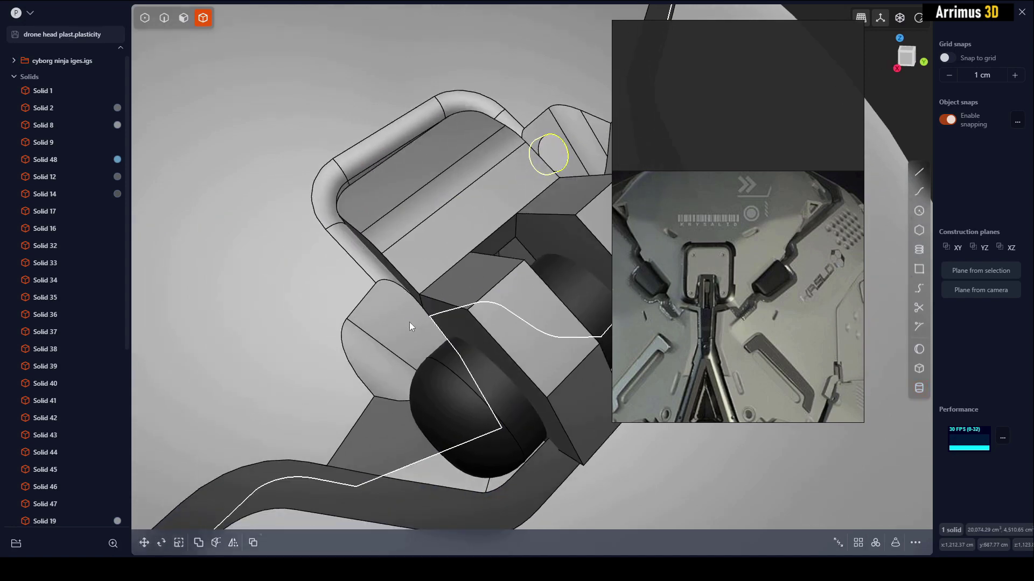
Create a matching short cylinder with a radius of about 21.1 cm on the lower recess face beside the bracket
key(shift+c)
click(394, 329)
click(413, 315)
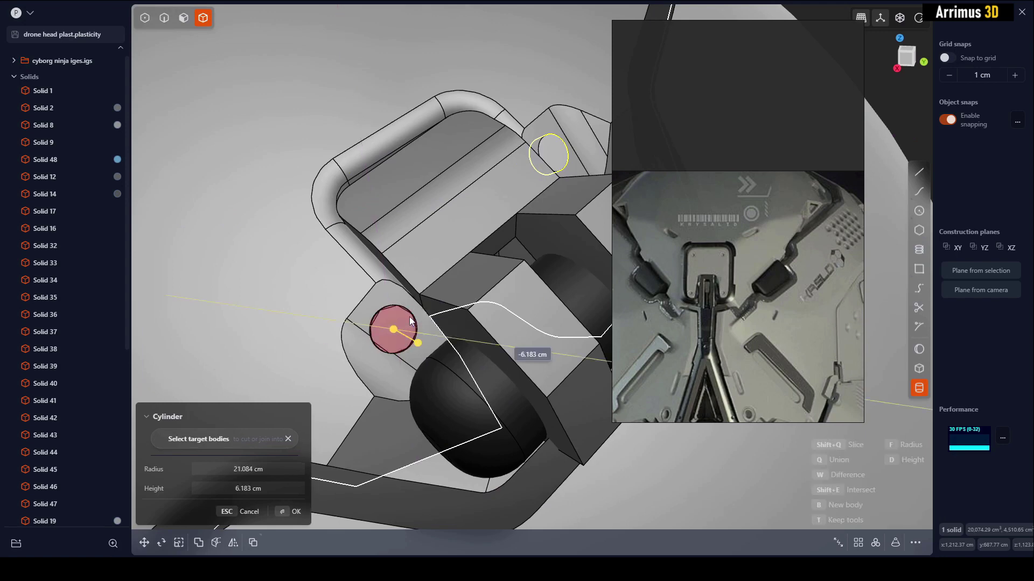
click(428, 309)
Move both small cylinders together by about 3.81 cm in X, 3.33 cm in Y and 1.44 cm in Z
middle_drag(432, 305, 515, 187)
shift+click(515, 186)
key(g)
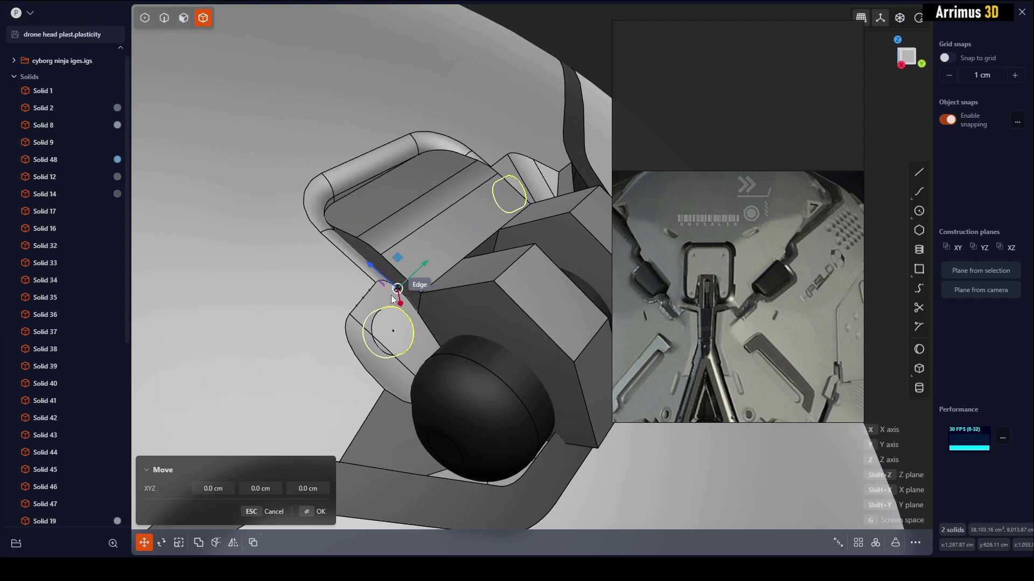
drag(408, 290, 411, 288)
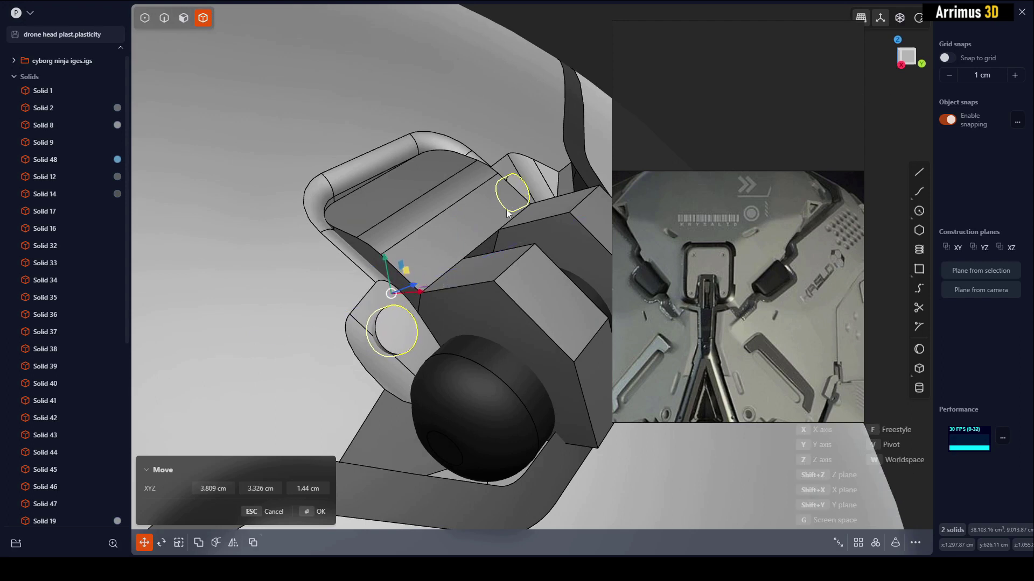
middle_drag(600, 11, 580, 43)
click(566, 49)
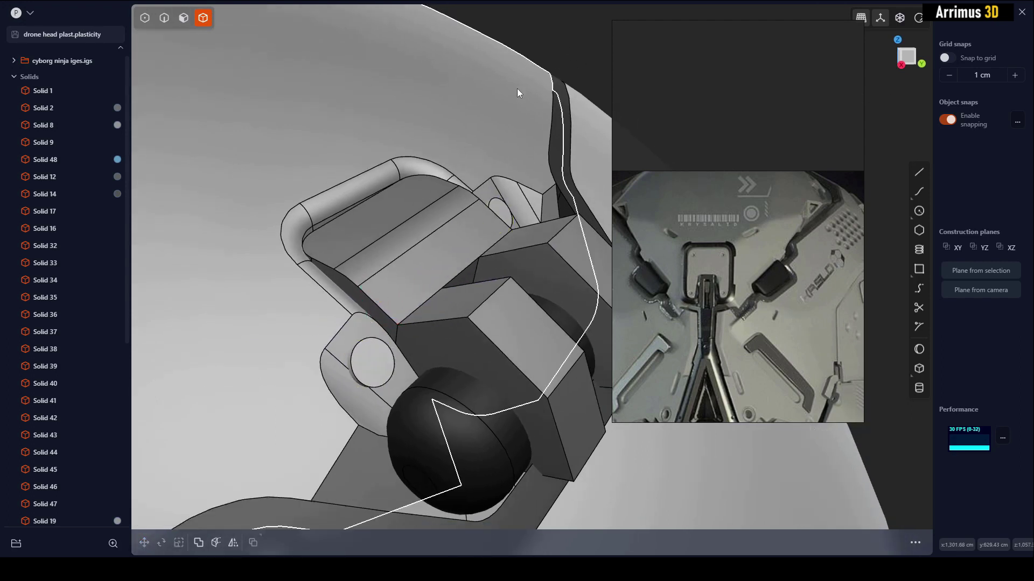
Cut the two small cylinders into the half sphere while keeping them as separate solids
click(513, 90)
shift+click(490, 222)
shift+click(375, 354)
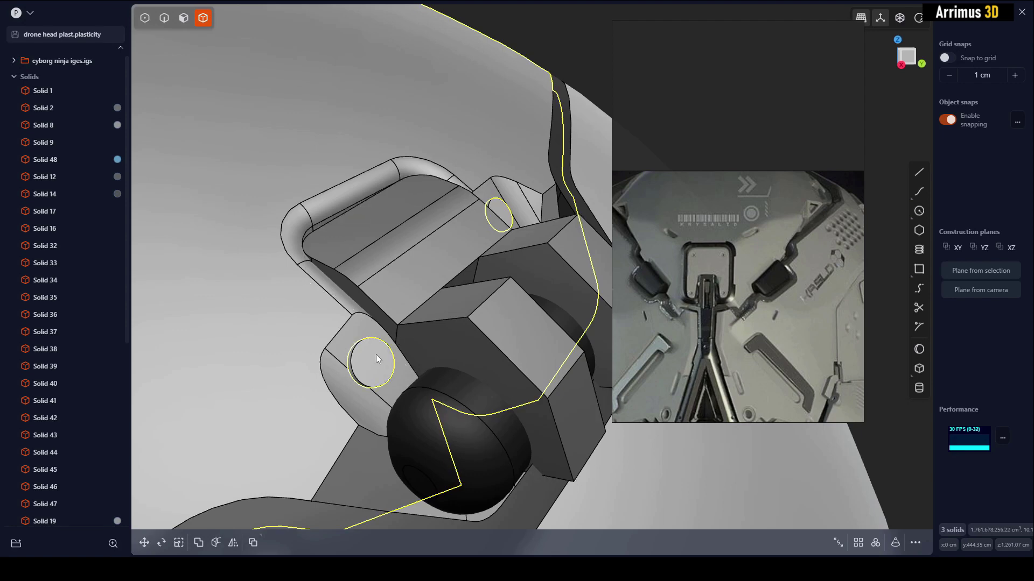
key(q)
right_click(553, 68)
click(553, 68)
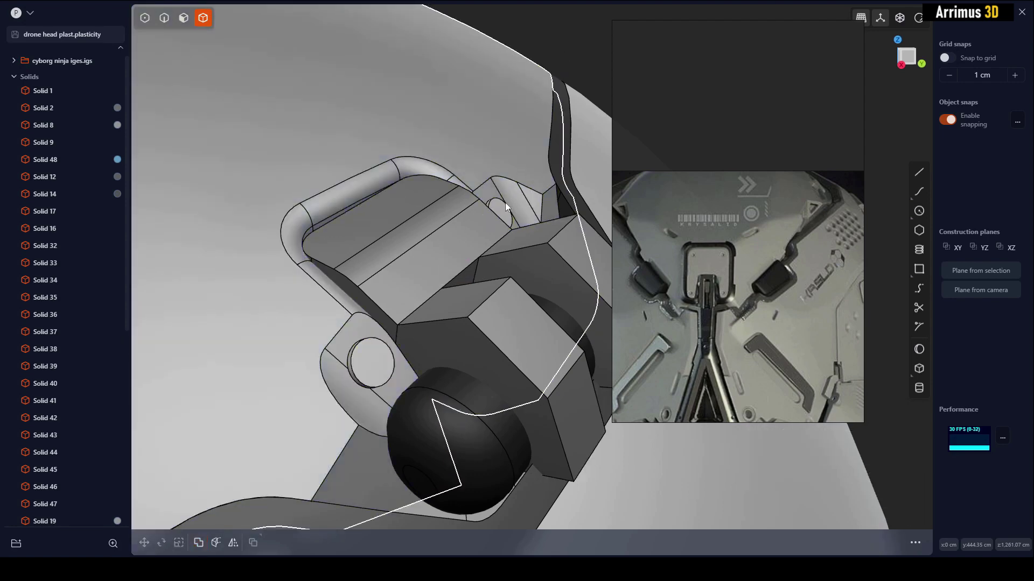
click(502, 211)
key(m)
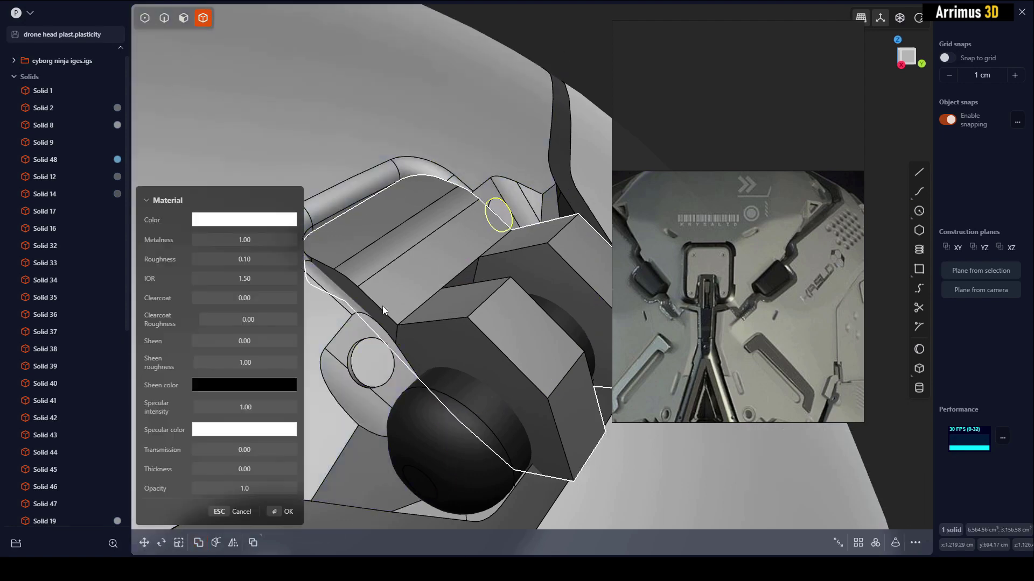
key(Escape)
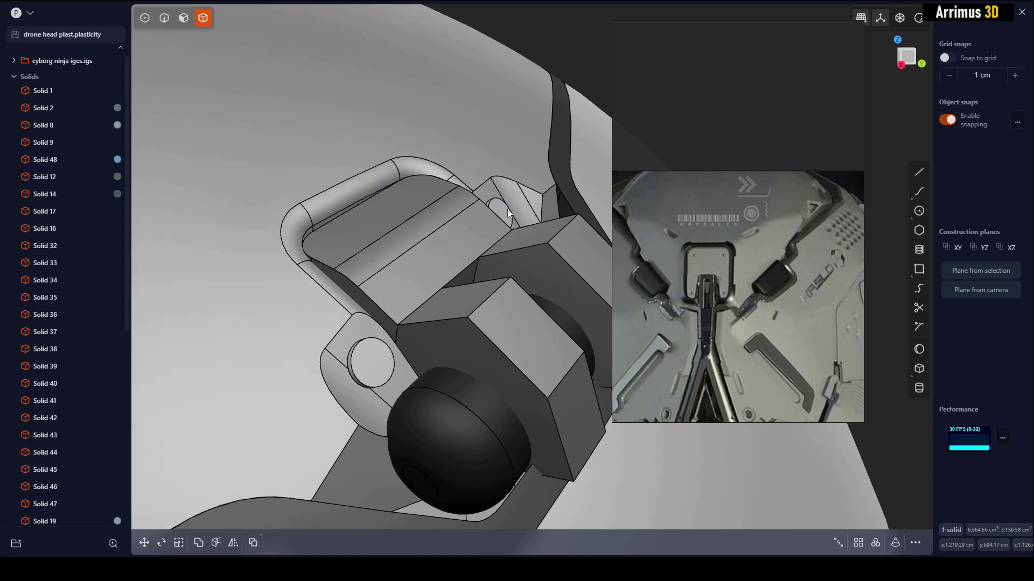
key(Escape)
click(383, 358)
key(Escape)
middle_drag(411, 328, 506, 270)
click(372, 356)
key(Escape)
Give both small cylinders a dark grey material colour
click(390, 345)
shift+click(498, 245)
key(m)
click(275, 223)
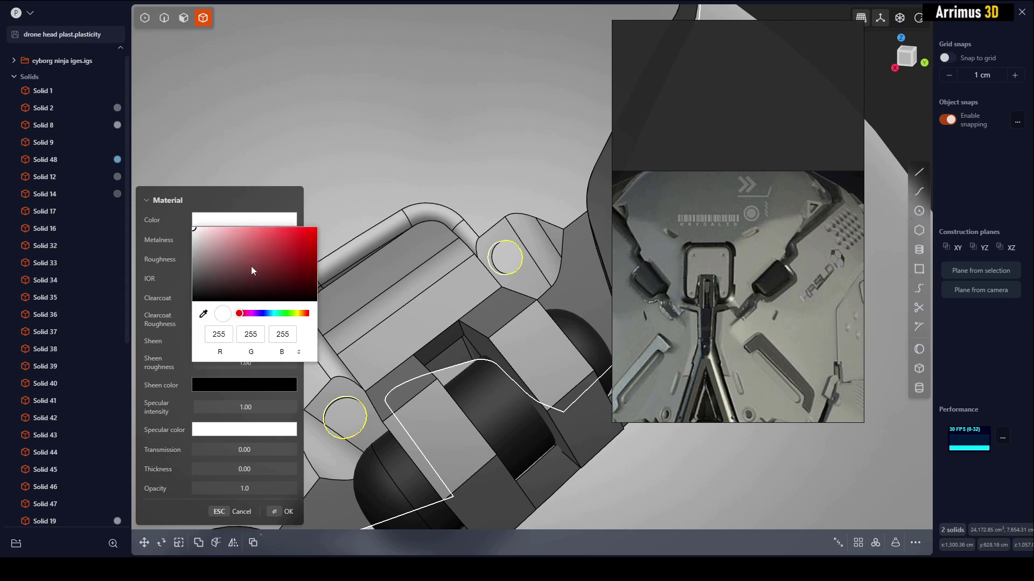
drag(207, 262, 184, 259)
key(Return)
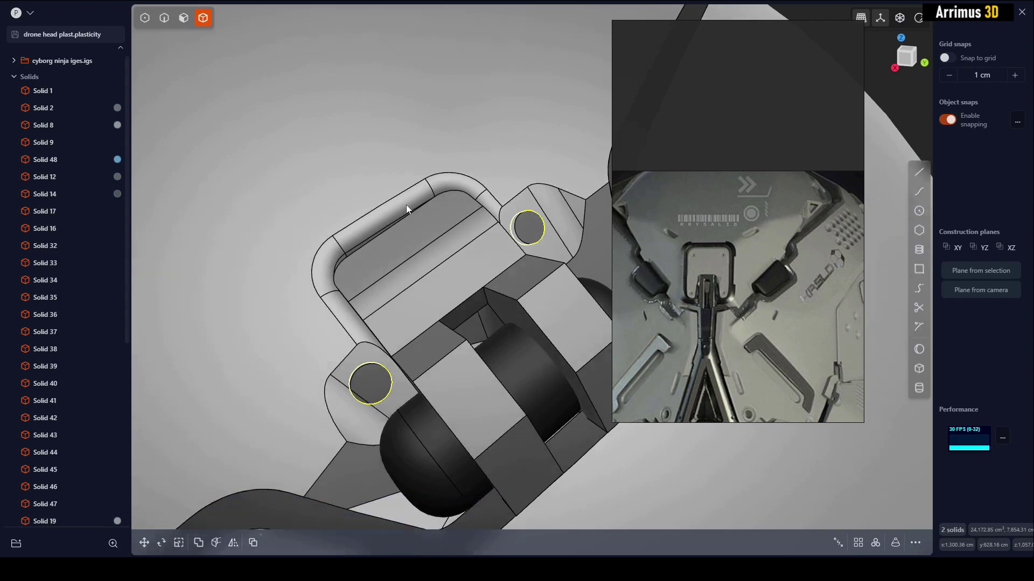
Chamfer the rim of the lower small cylinder and its surrounding recess edge by about 1.94 cm
scroll(406, 204, down, 2)
scroll(353, 319, up, 10)
key(2)
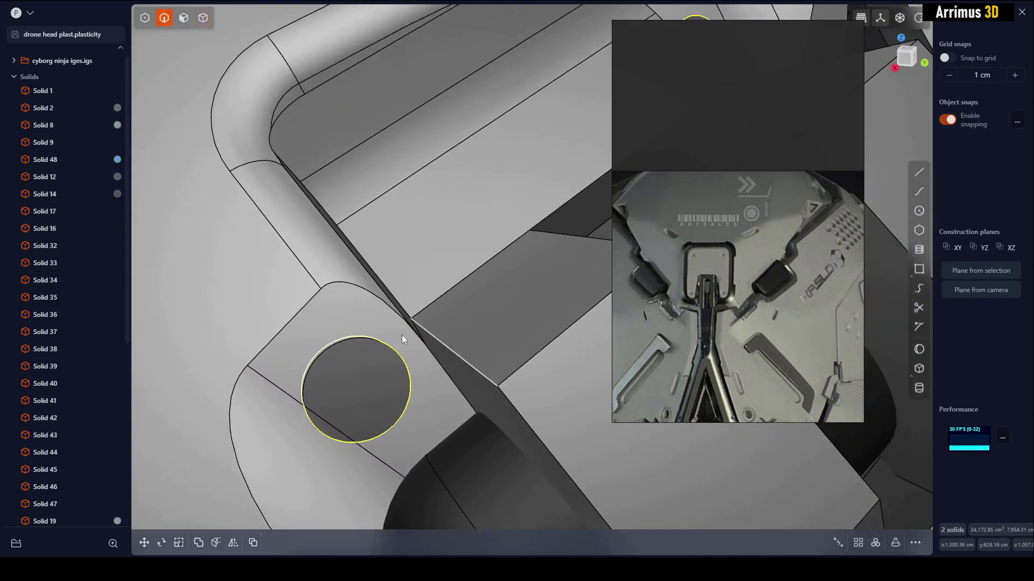
key(alt+x)
middle_drag(386, 337, 358, 320)
key(b)
key(c)
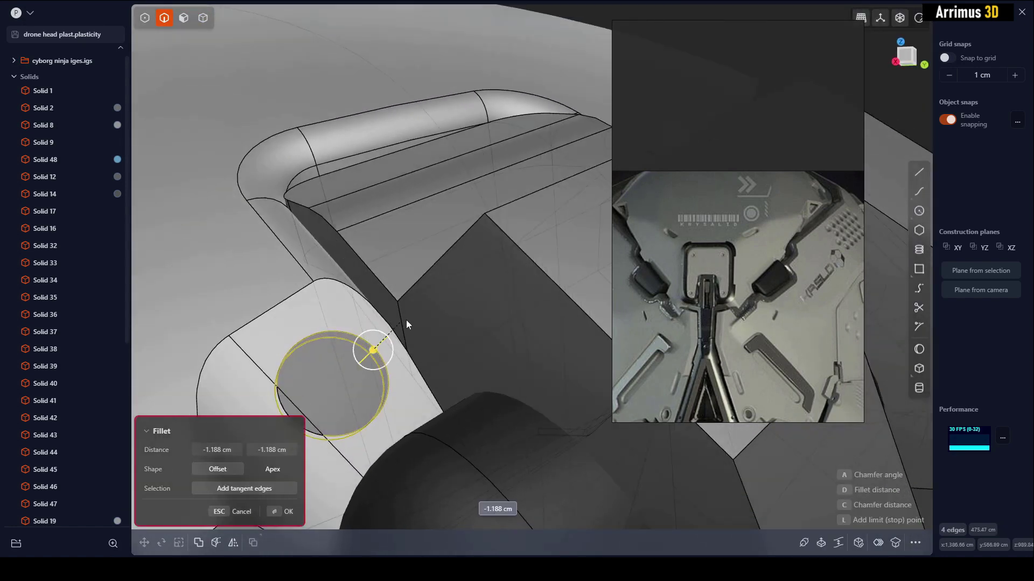
drag(426, 320, 374, 318)
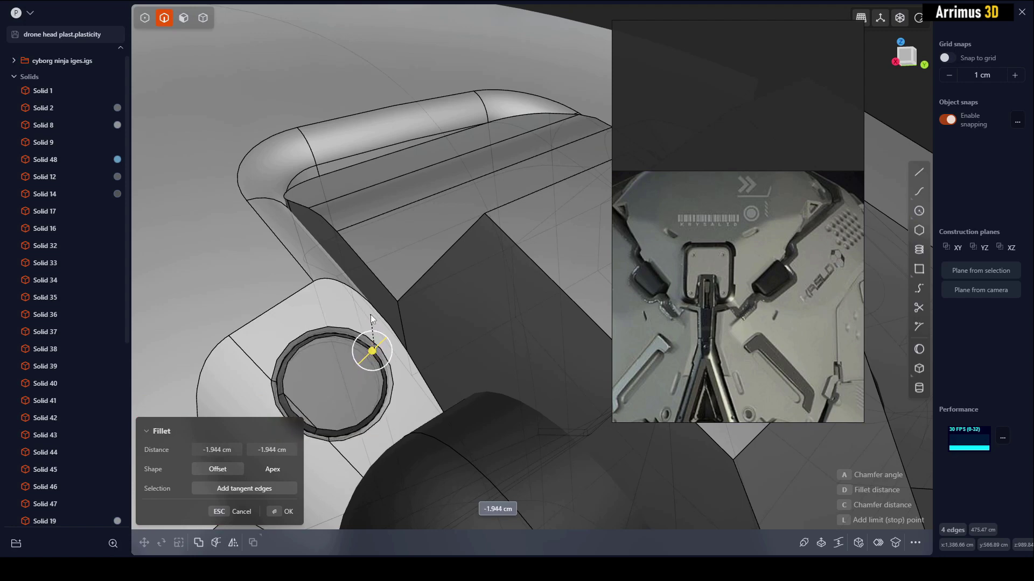
key(Return)
Chamfer the rim of the upper small cylinder and its surrounding recess edge to match the lower one
shift+middle_drag(394, 298, 443, 286)
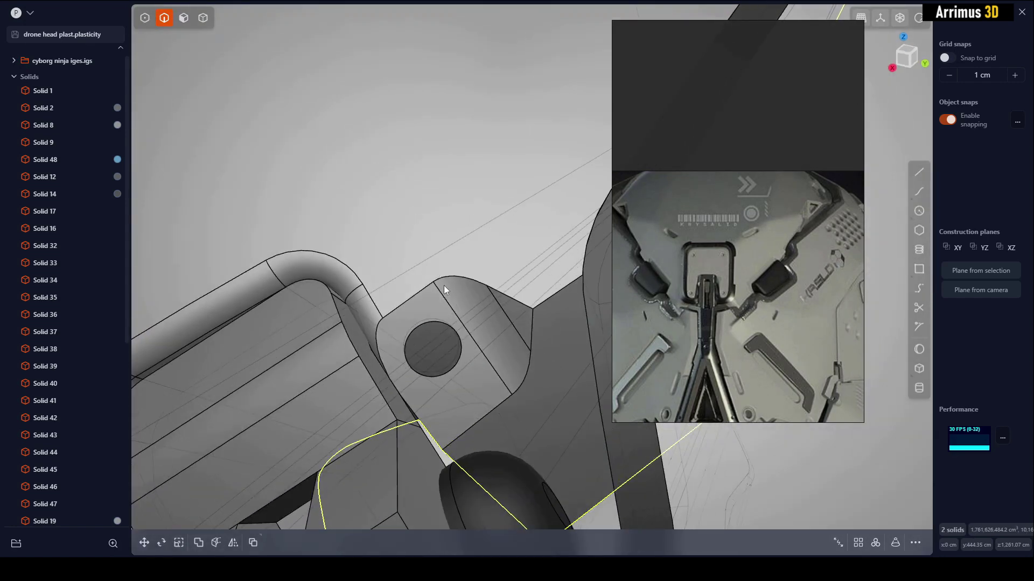
click(420, 329)
key(f)
middle_drag(420, 329, 443, 294)
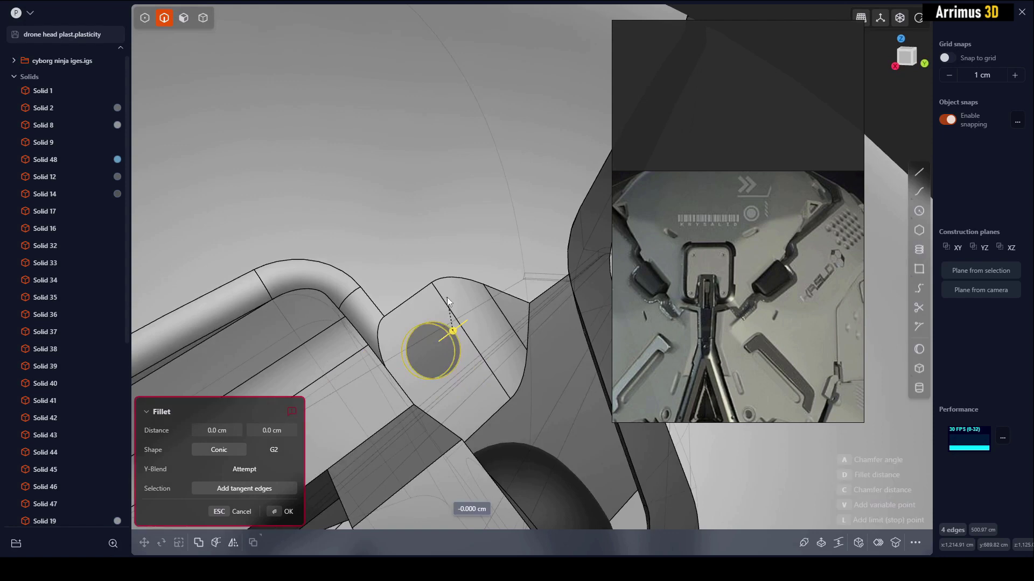
drag(469, 305, 493, 305)
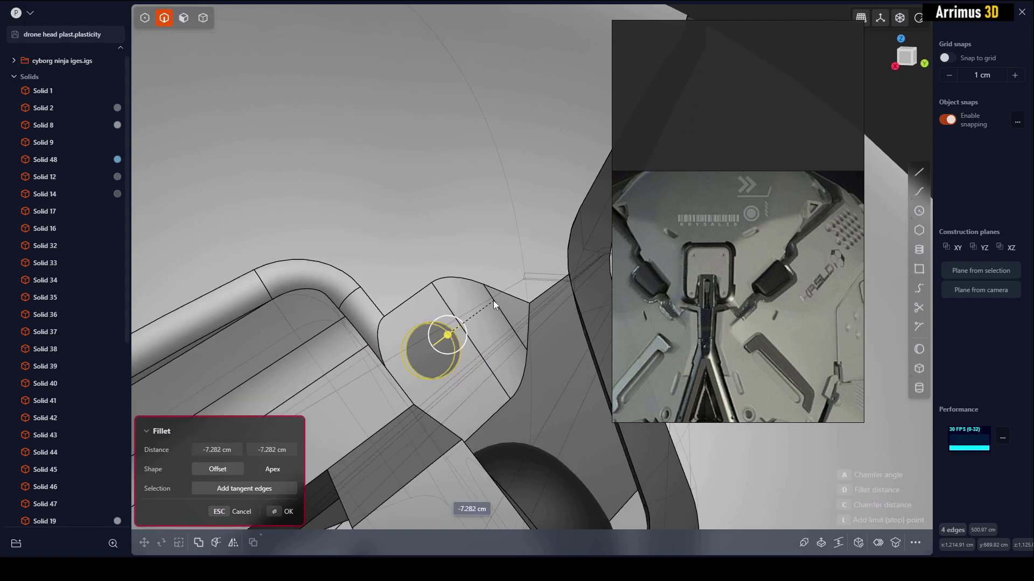
key(Return)
middle_drag(489, 299, 459, 310)
scroll(477, 269, down, 5)
shift+middle_drag(506, 202, 488, 248)
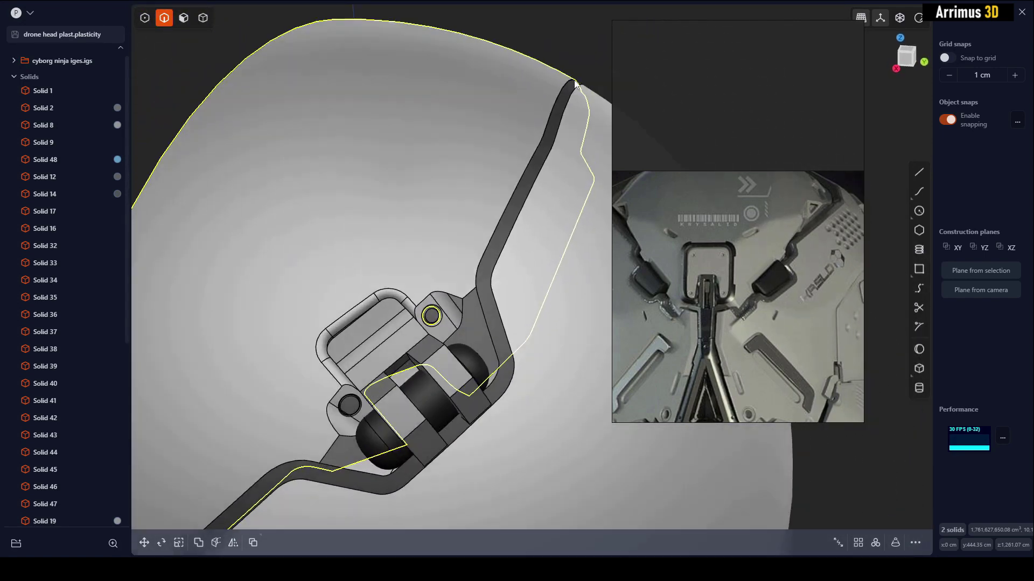
key(Escape)
Create a narrow box about 64.1 cm wide and 222.6 cm long on the half sphere above the bracket
scroll(443, 176, up, 5)
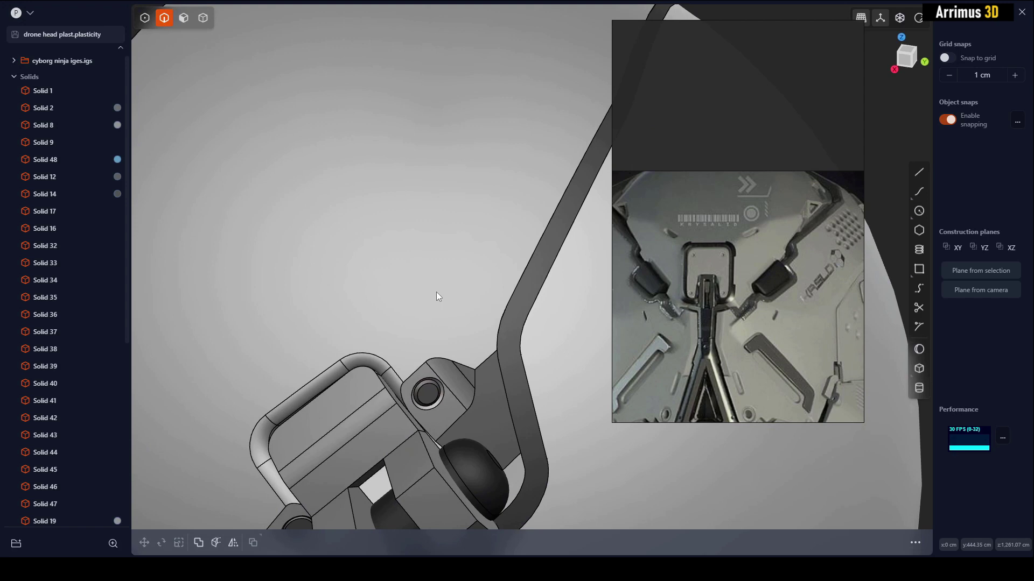
key(b)
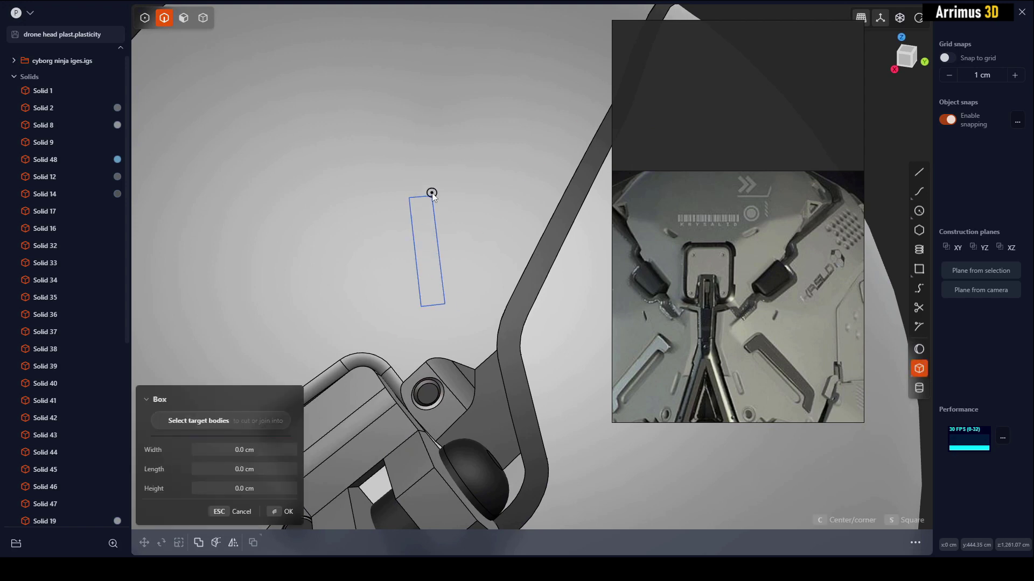
click(444, 169)
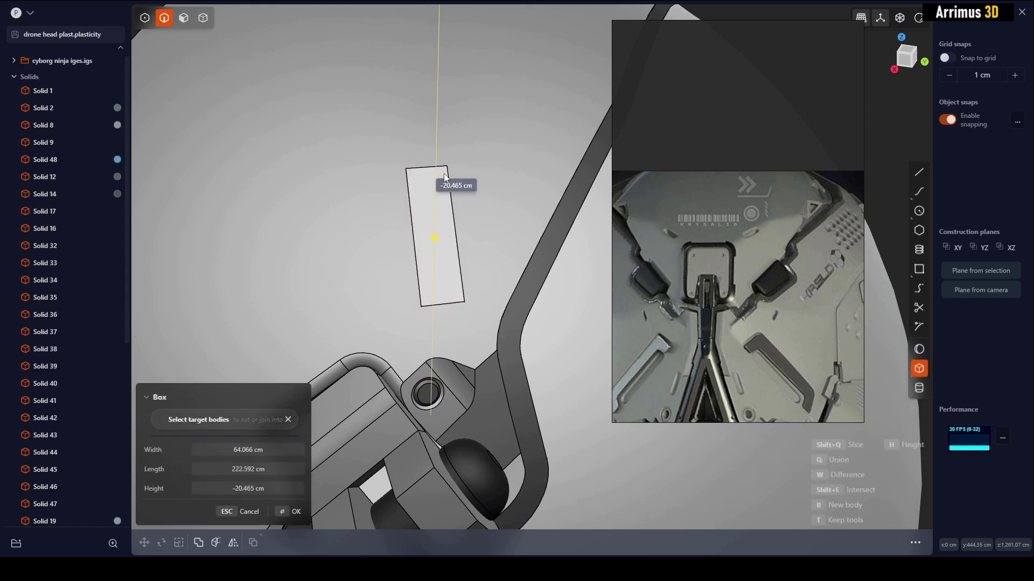
right_click(458, 174)
middle_drag(459, 174, 490, 211)
Subtract the narrow box from the half sphere to cut a rectangular pocket
click(546, 94)
shift+click(452, 203)
key(q)
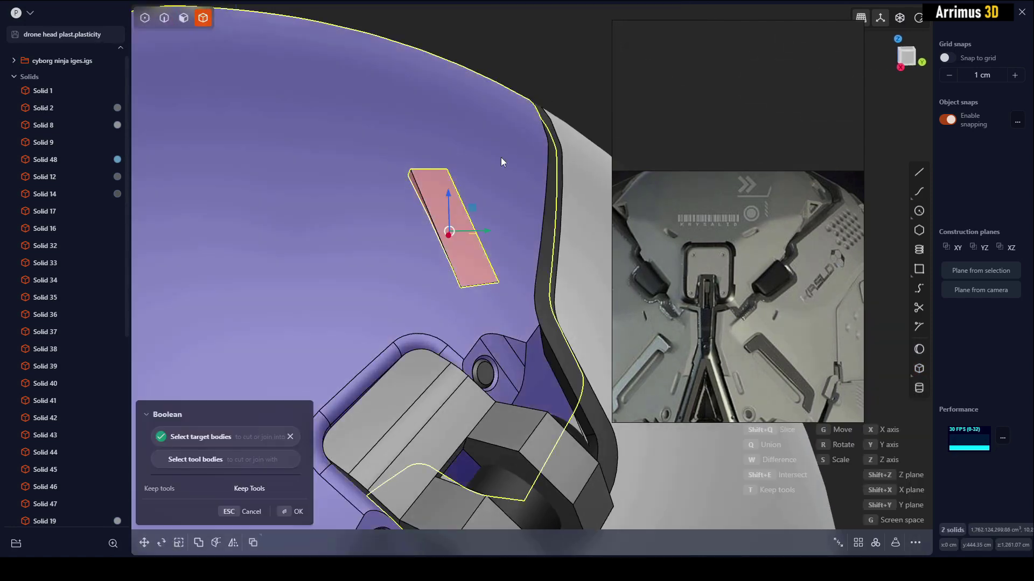
right_click(546, 91)
click(549, 72)
middle_drag(549, 71, 528, 217)
key(3)
click(388, 250)
drag(520, 223, 485, 229)
key(Escape)
middle_drag(485, 228, 430, 191)
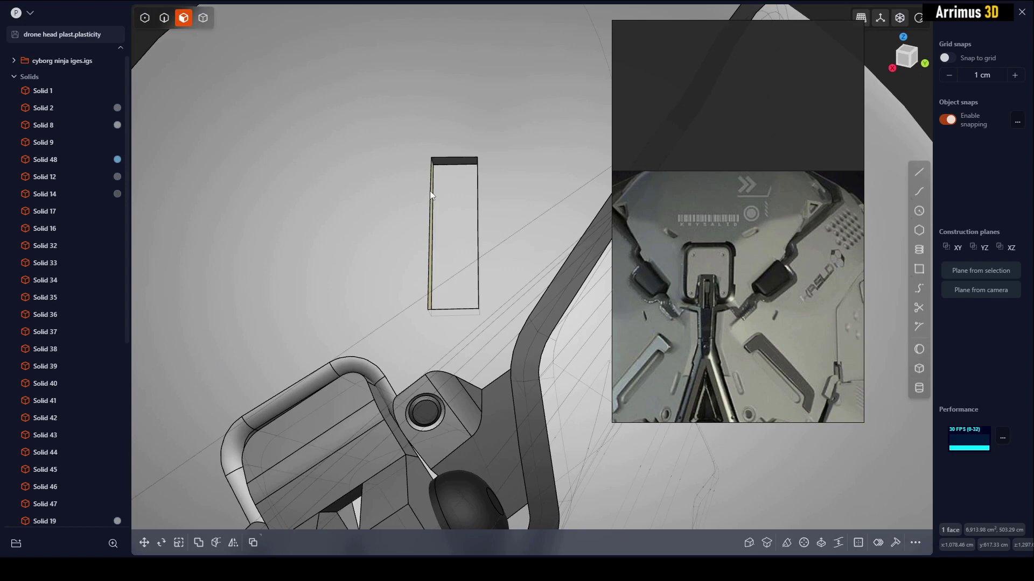
Try deleting and rotating the rectangular pocket's five faces
drag(396, 132, 494, 342)
key(o)
key(Delete)
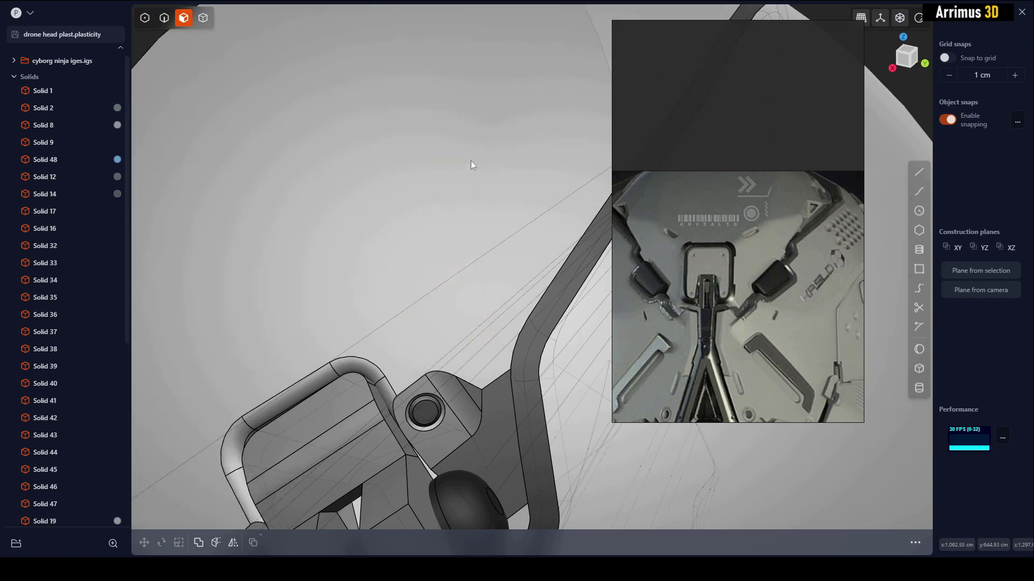
key(ctrl+z)
key(r)
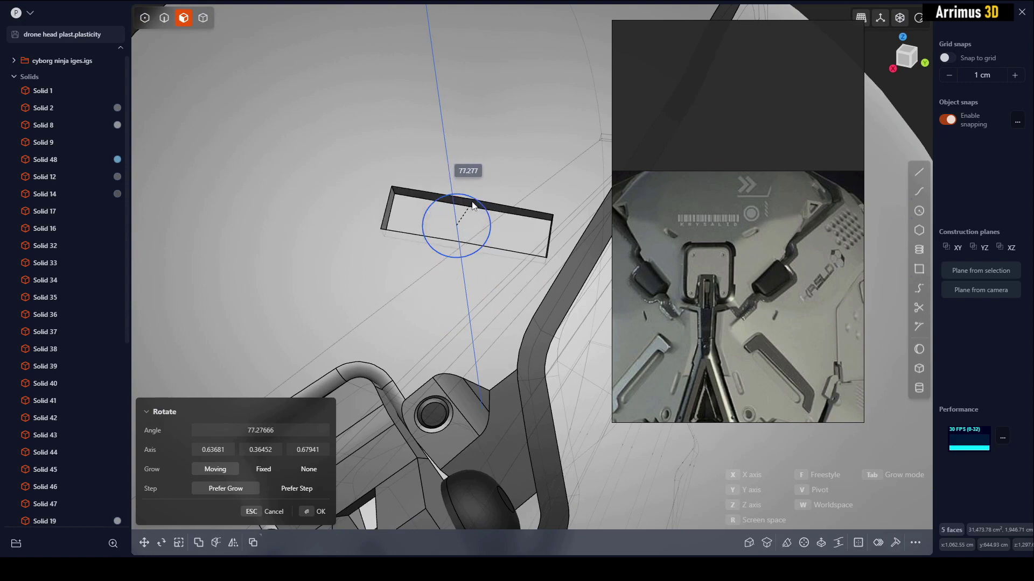
click(452, 250)
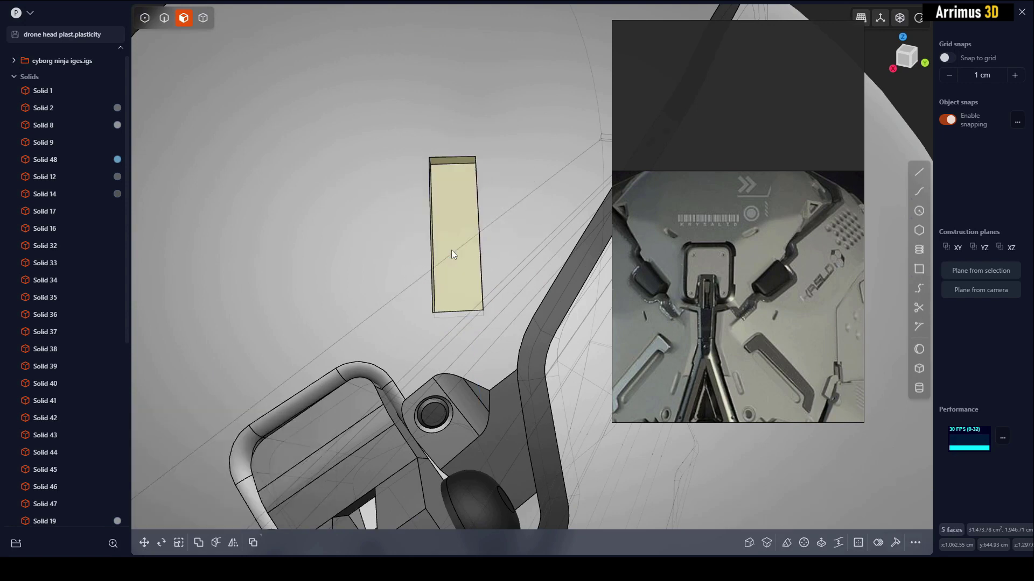
Offset the rectangular pocket's floor face inward to deepen the pocket
click(465, 225)
middle_drag(464, 226, 497, 227)
drag(466, 220, 456, 257)
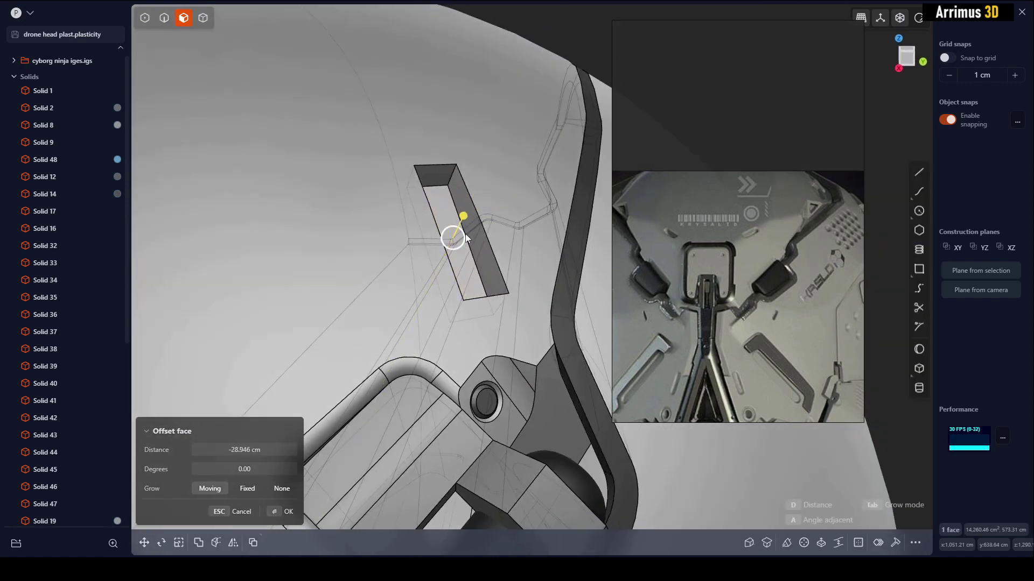
Rotate the pocket's upper end face by about 51.05 degrees to form a ramp down to the floor
scroll(453, 185, up, 5)
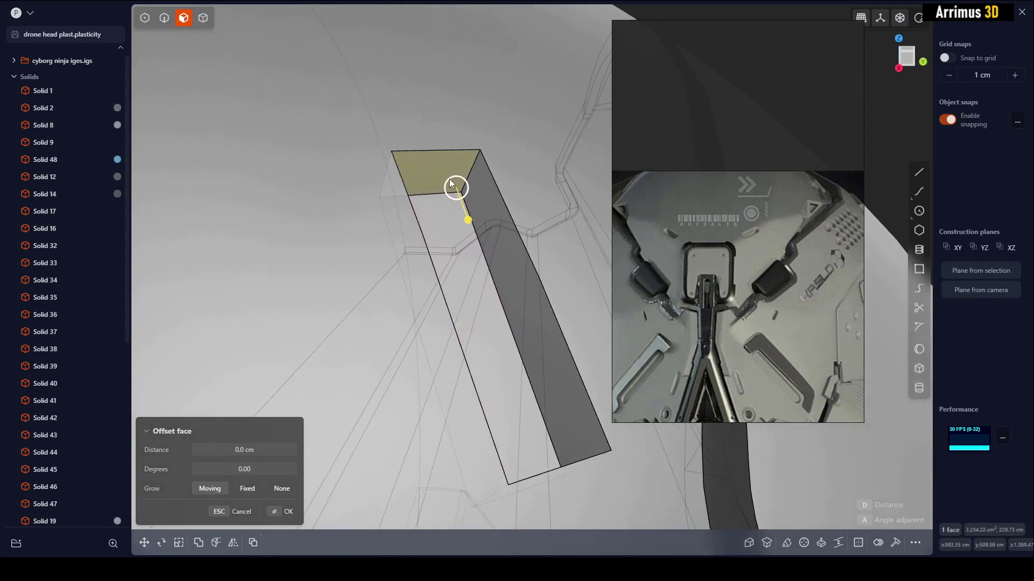
key(r)
drag(440, 150, 429, 68)
middle_drag(462, 65, 407, 184)
key(3)
middle_drag(446, 230, 419, 210)
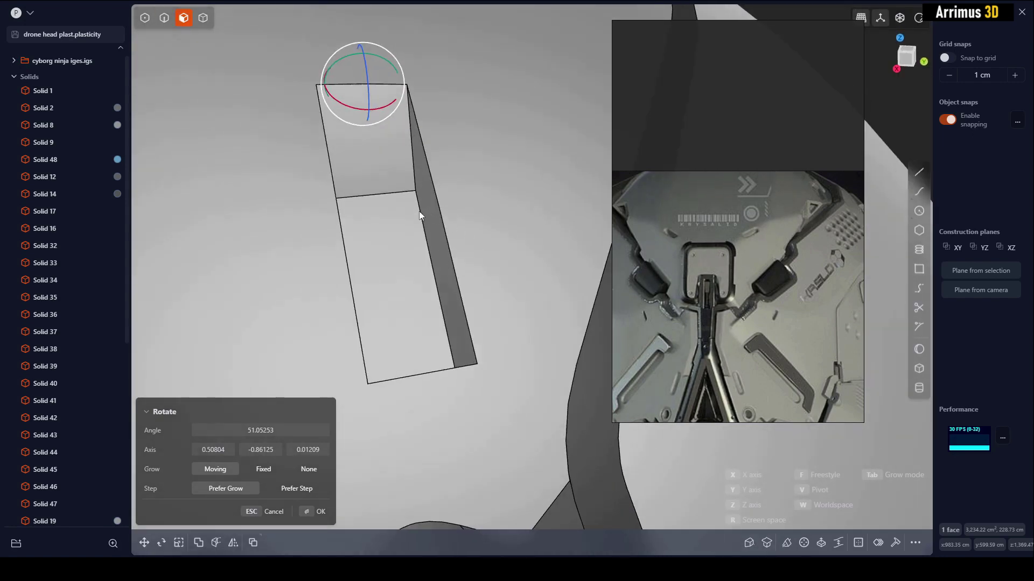
key(Return)
Fillet the edge where the pocket's ramp meets its floor
key(2)
click(396, 194)
key(b)
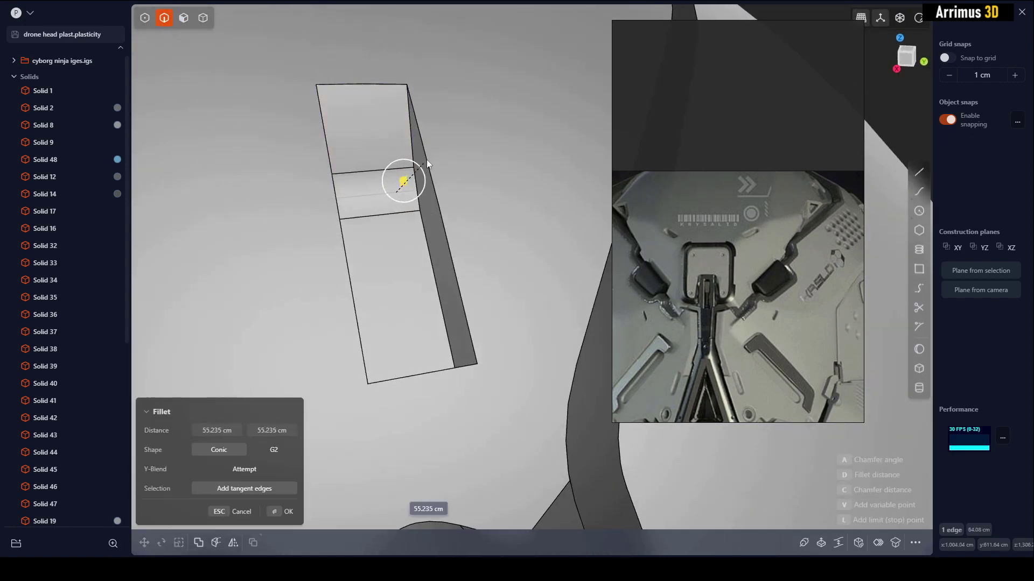
drag(452, 111, 420, 208)
Fillet the pocket's lengthwise floor edges and upper end corners
middle_drag(421, 208, 360, 232)
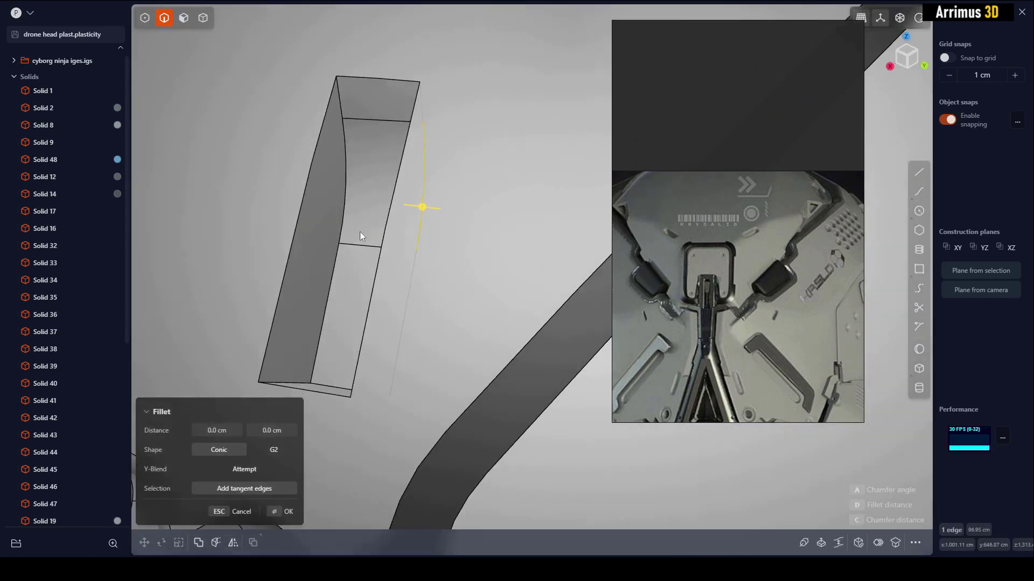
shift+click(345, 220)
key(b)
click(375, 227)
key(Return)
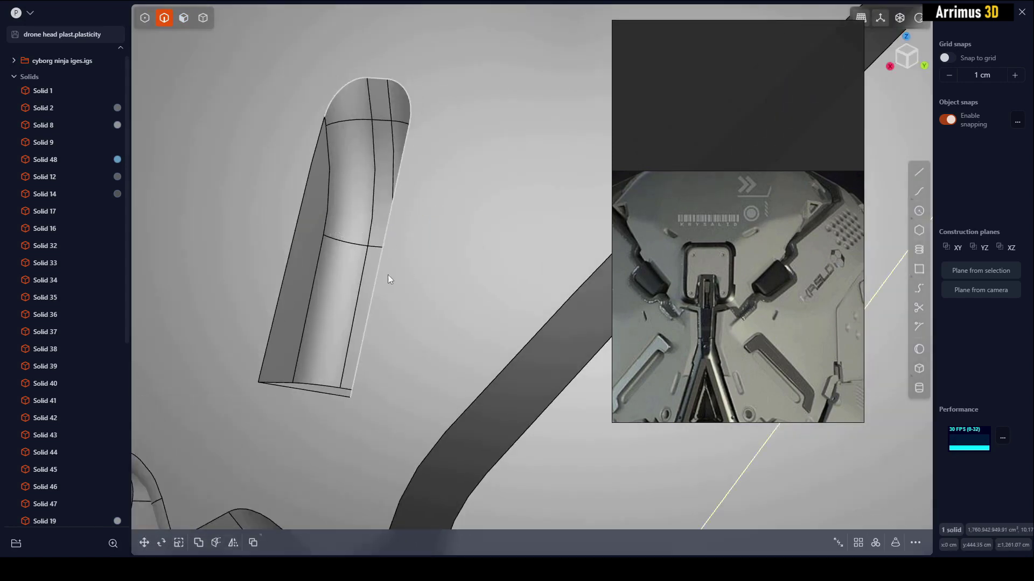
Try to fillet the pocket's lower end by about 30.34 cm
middle_drag(388, 275, 492, 282)
click(435, 343)
key(f)
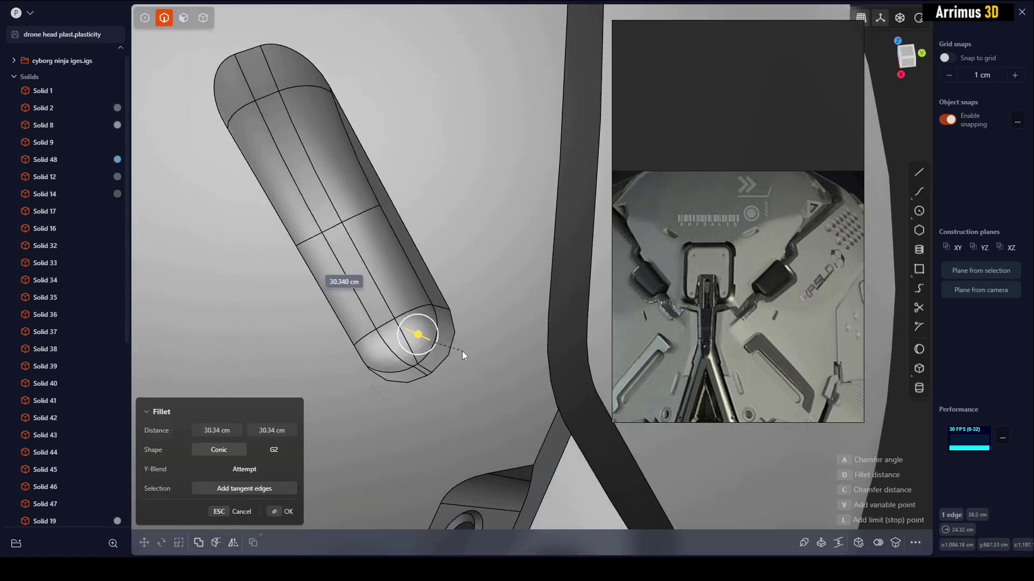
key(Return)
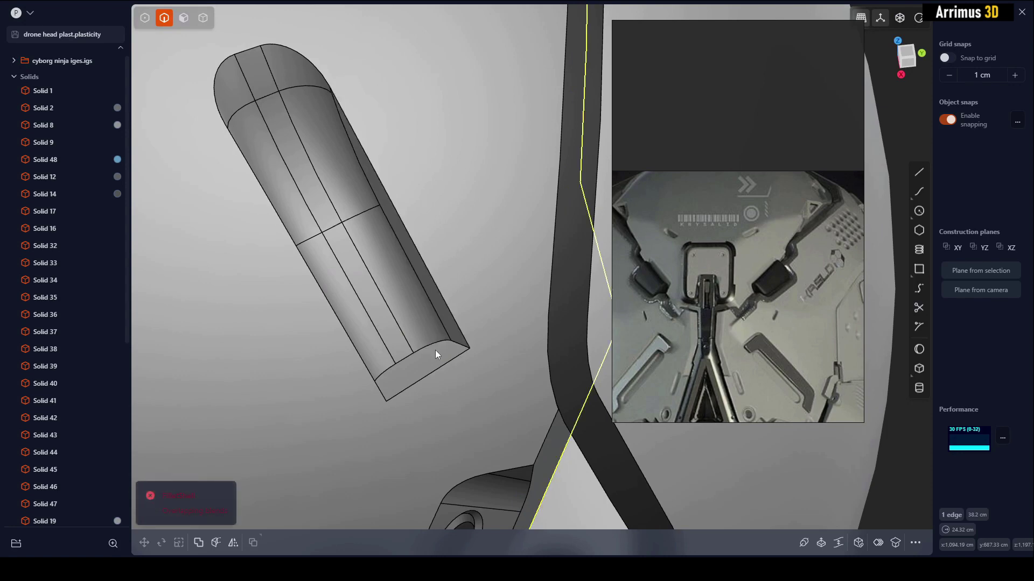
Fillet the edges around the pocket's lower end wall with a smaller radius
click(433, 343)
key(b)
key(Return)
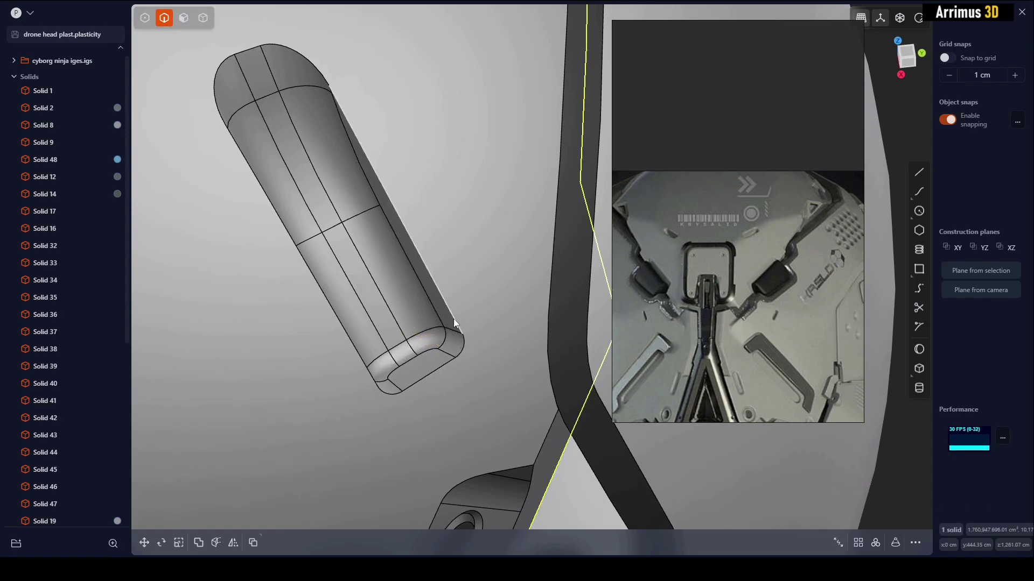
Fillet the pocket's outer rim where it meets the half sphere's surface
click(455, 323)
key(b)
key(Return)
Cut a shallow round hole with a radius of about 17 cm into the half sphere above the pocket
middle_drag(495, 317, 512, 246)
shift+middle_drag(439, 166, 433, 243)
key(shift+c)
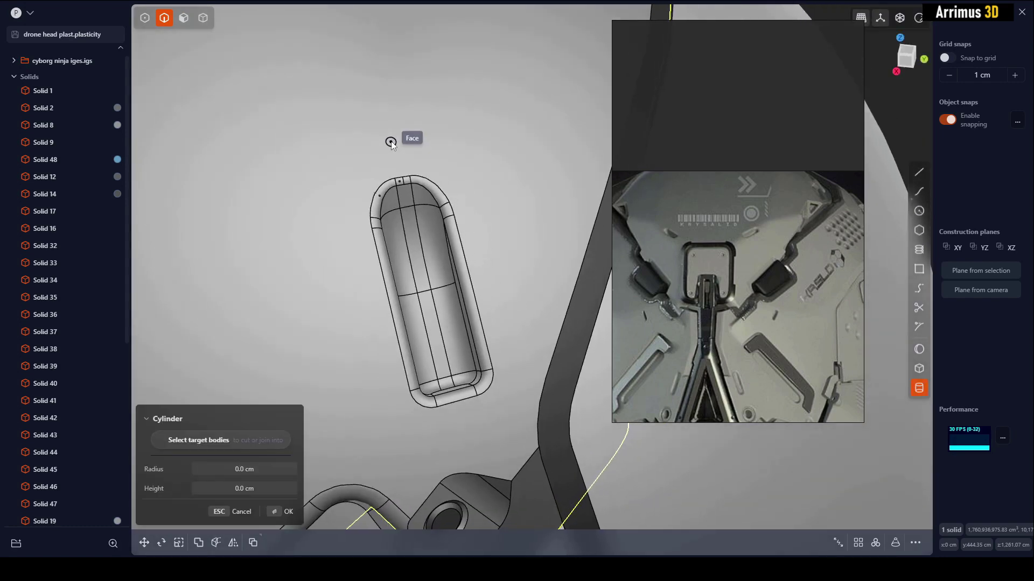
click(403, 146)
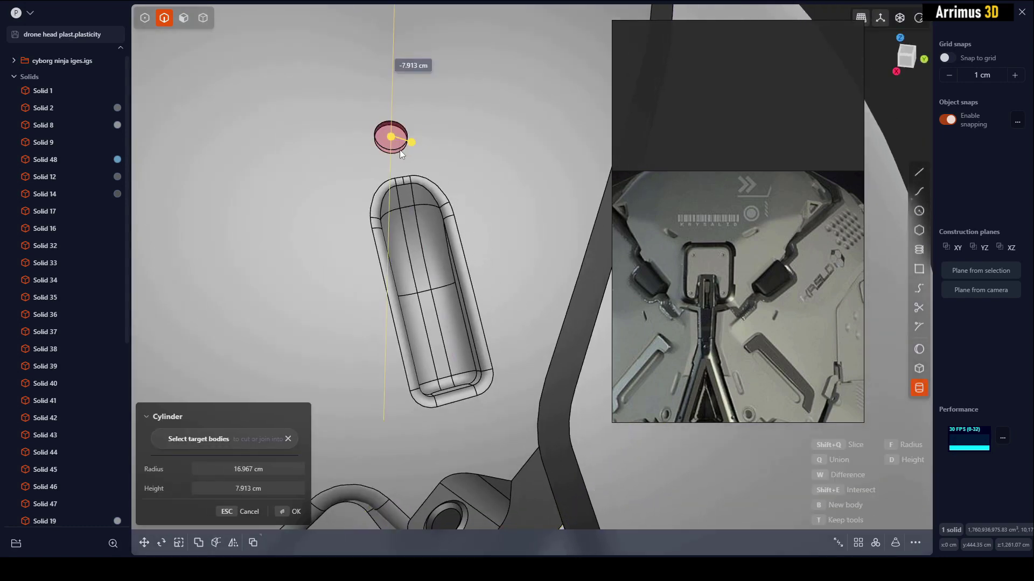
key(Return)
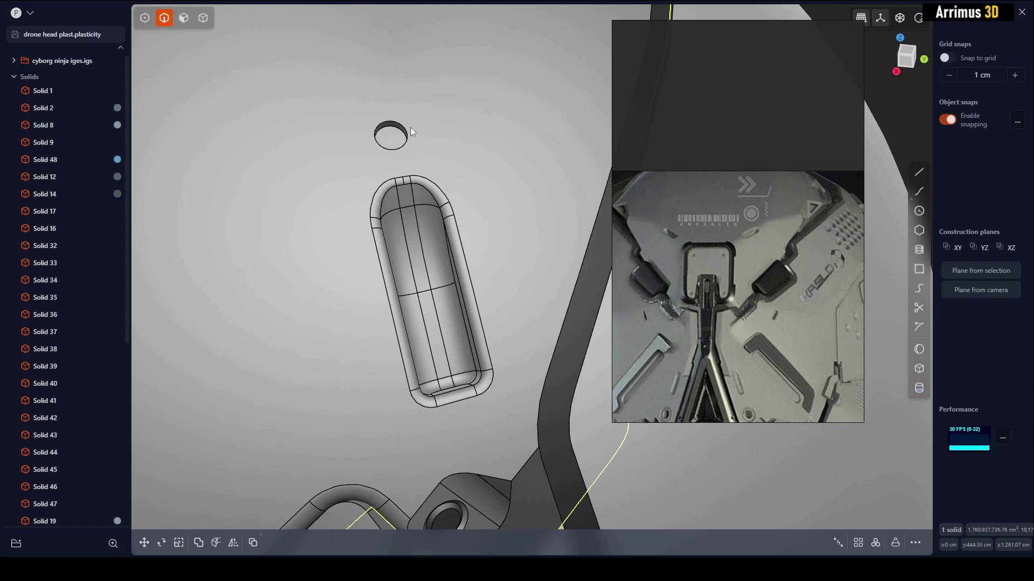
Fillet the rim of the round hole above the pocket
click(407, 132)
key(b)
key(Return)
Examine the pocket, hole and bracket with edge display turned off, and restore the edges
key(alt+shift+z)
scroll(448, 156, down, 3)
click(517, 165)
scroll(487, 204, down, 3)
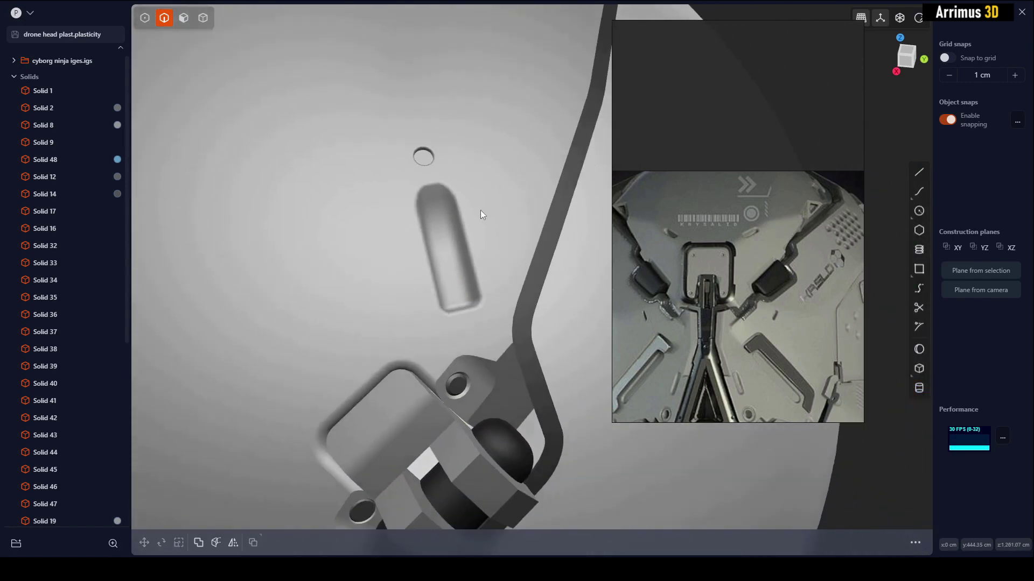
scroll(453, 199, down, 5)
key(alt+shift+z)
Fillet an edge of the dark border strip beside the bracket in isolation, and unhide the other solids
key(4)
middle_drag(501, 206, 502, 254)
scroll(527, 256, up, 2)
click(527, 256)
key(shift+h)
key(2)
click(483, 252)
key(b)
drag(482, 252, 489, 256)
key(Return)
key(alt+h)
Isolate the dark border strip and fillet one of its long edges with a distance of about 6.88 cm
middle_drag(523, 265, 446, 297)
key(alt+4)
key(shift+h)
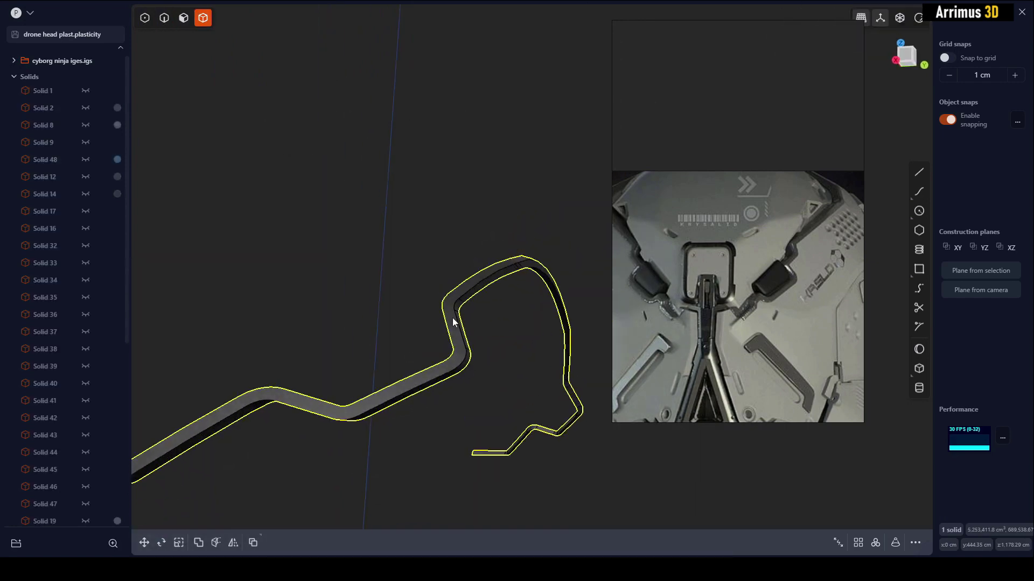
key(alt+2)
click(465, 347)
key(f)
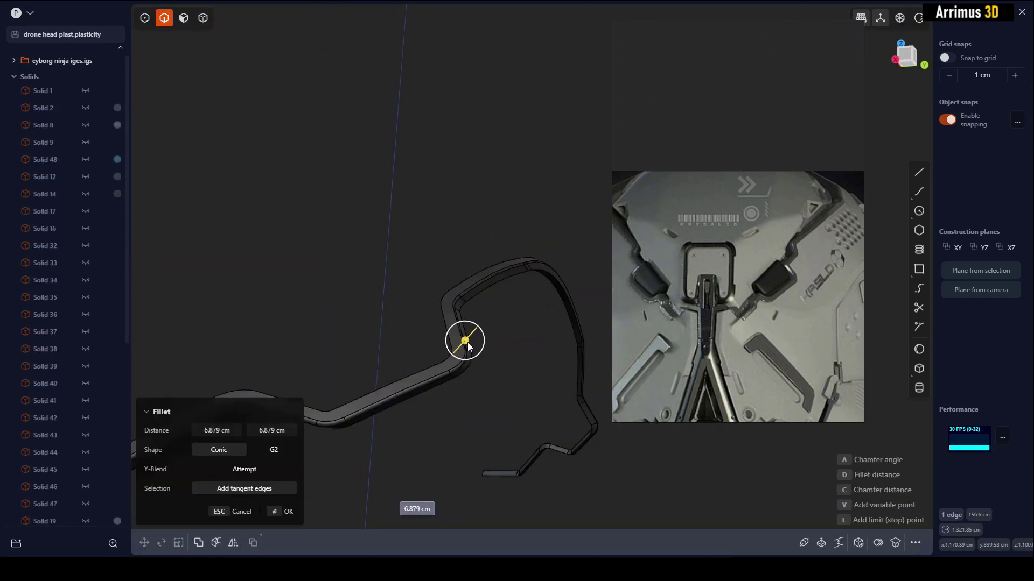
key(Return)
Fillet the border strip's opposite long edge with a distance of about 5.37 cm, and unhide the other solids
click(447, 327)
key(f)
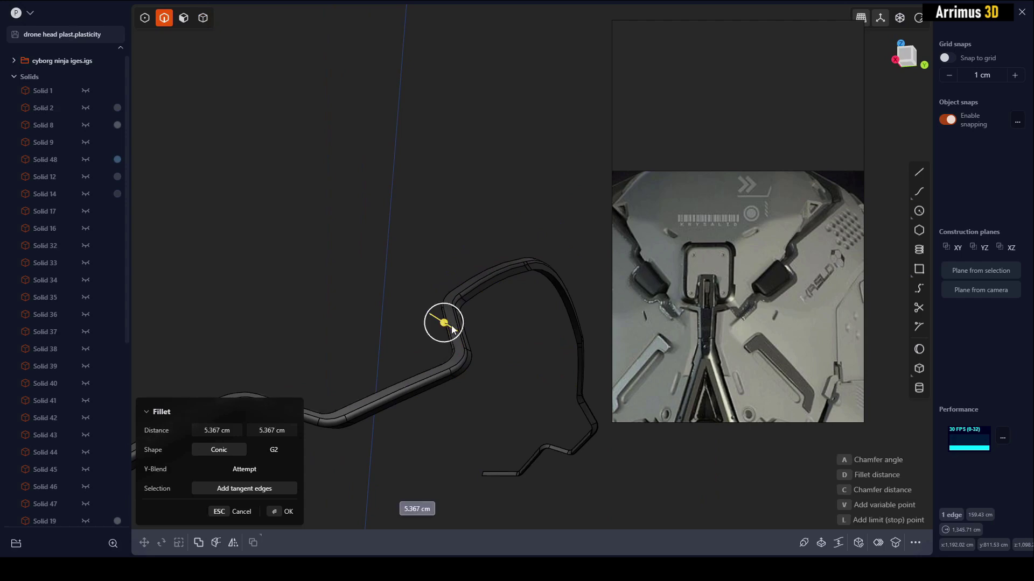
key(Return)
key(alt+h)
Examine the border strip against the half sphere with edge display turned off, and restore the edges
middle_drag(482, 315, 495, 349)
key(alt+shift+z)
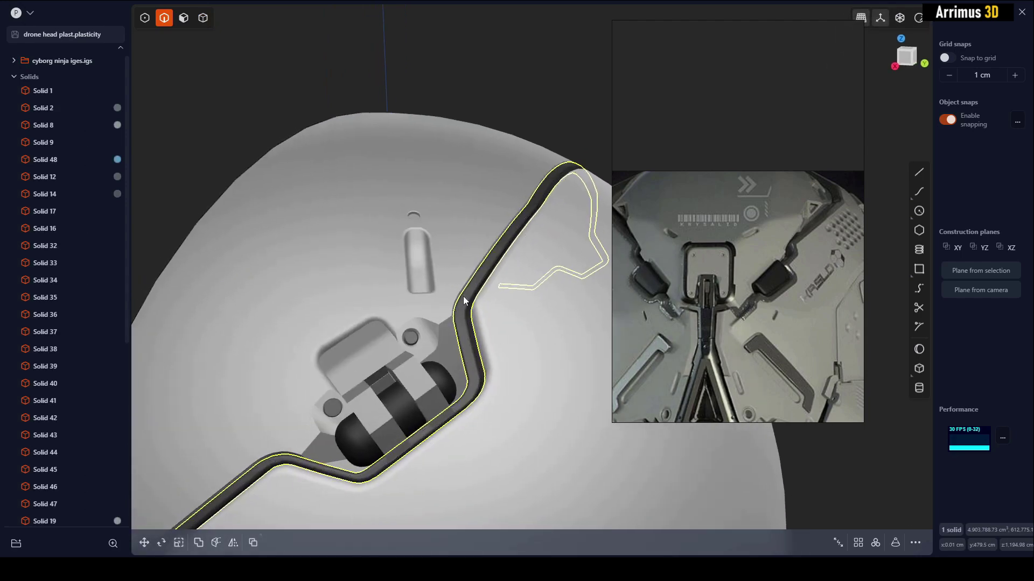
middle_drag(465, 300, 511, 186)
key(Escape)
middle_drag(549, 89, 431, 291)
middle_drag(411, 341, 450, 287)
scroll(438, 326, down, 2)
key(alt+shift+z)
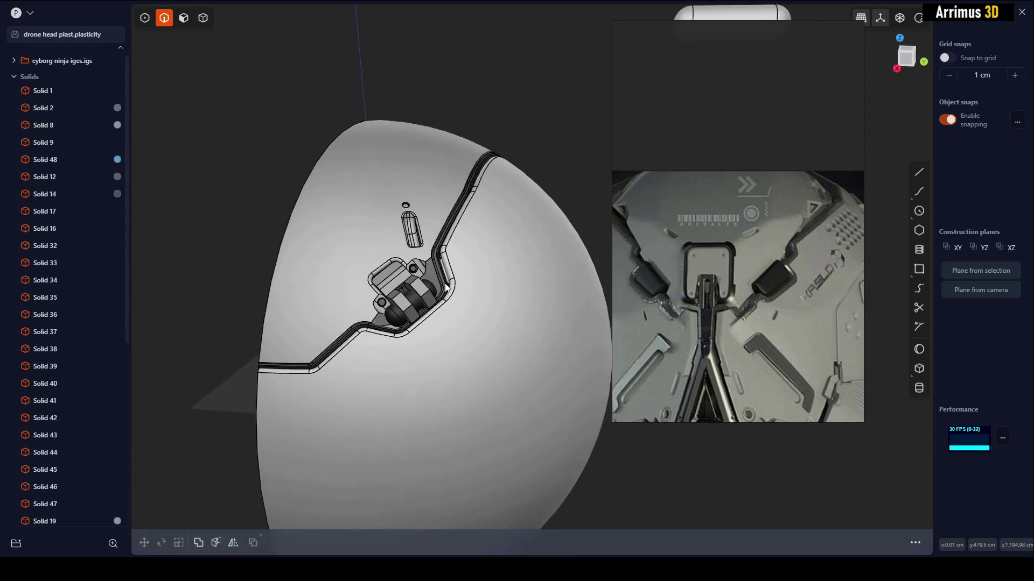
Reframe the reference picture on the mask's lower cheek area and compare it with the forehead details
middle_drag(786, 330, 759, 252)
scroll(759, 253, down, 3)
middle_drag(776, 364, 756, 301)
scroll(747, 280, up, 4)
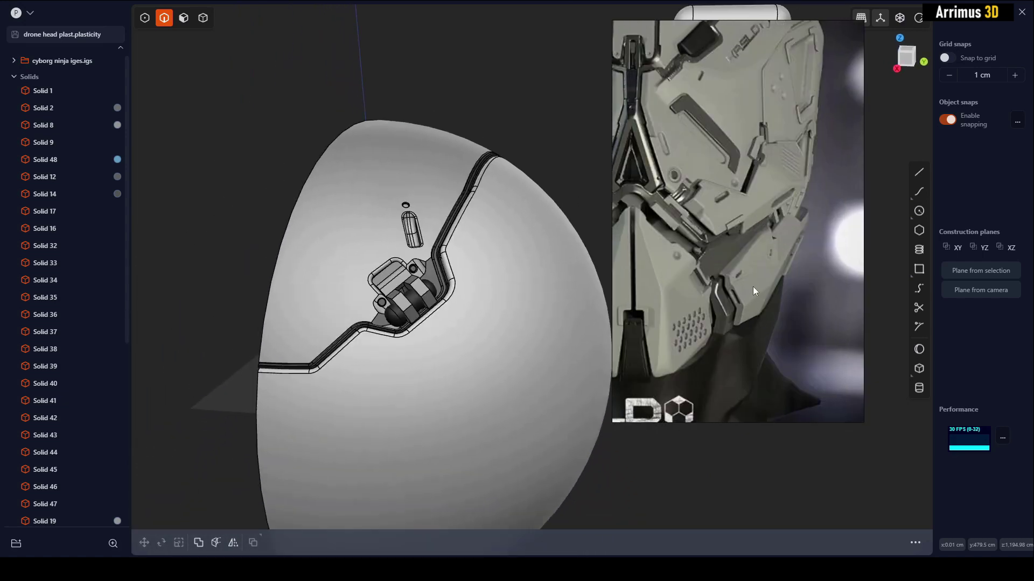
middle_drag(472, 211, 476, 265)
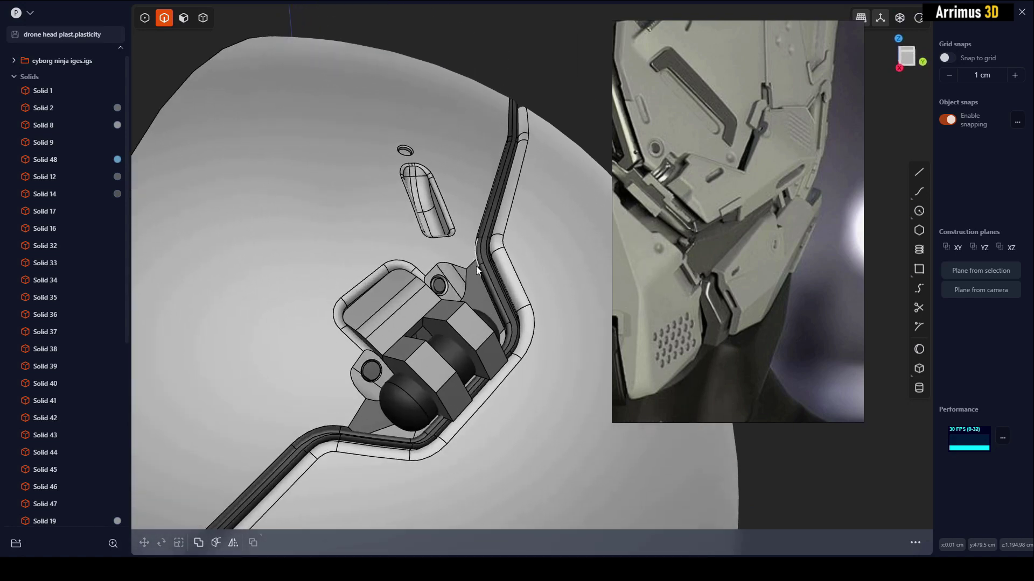
Fillet the edges of the bracket's flat side plates beside the border strip
click(470, 265)
key(f)
click(360, 406)
drag(363, 407, 385, 402)
right_click(439, 364)
middle_drag(439, 363, 411, 160)
key(Escape)
Mirror the half sphere panels, border strip and bracket solids across the flat centre plane of the half sphere
key(4)
drag(537, 81, 345, 385)
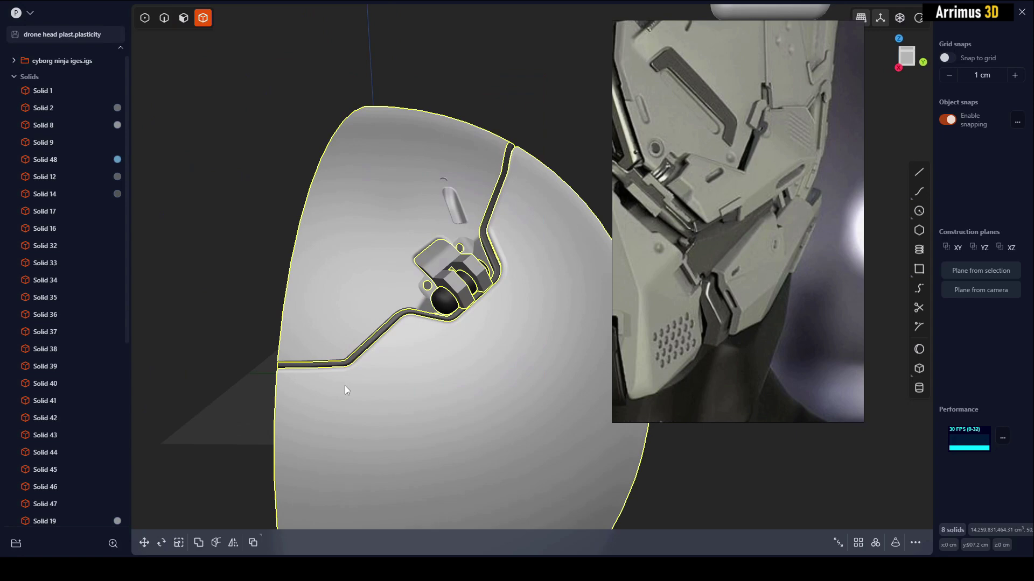
key(alt+x)
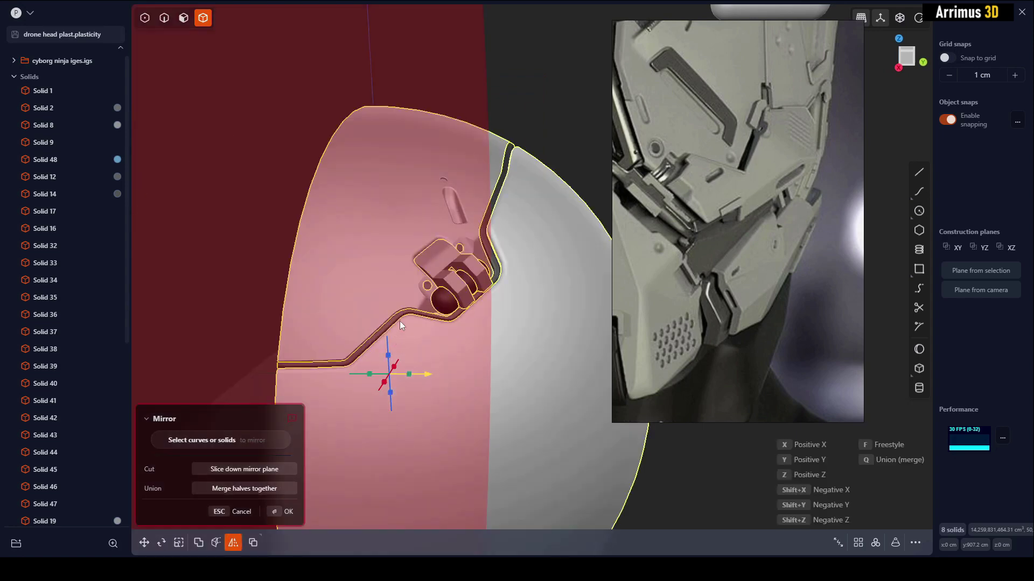
key(Return)
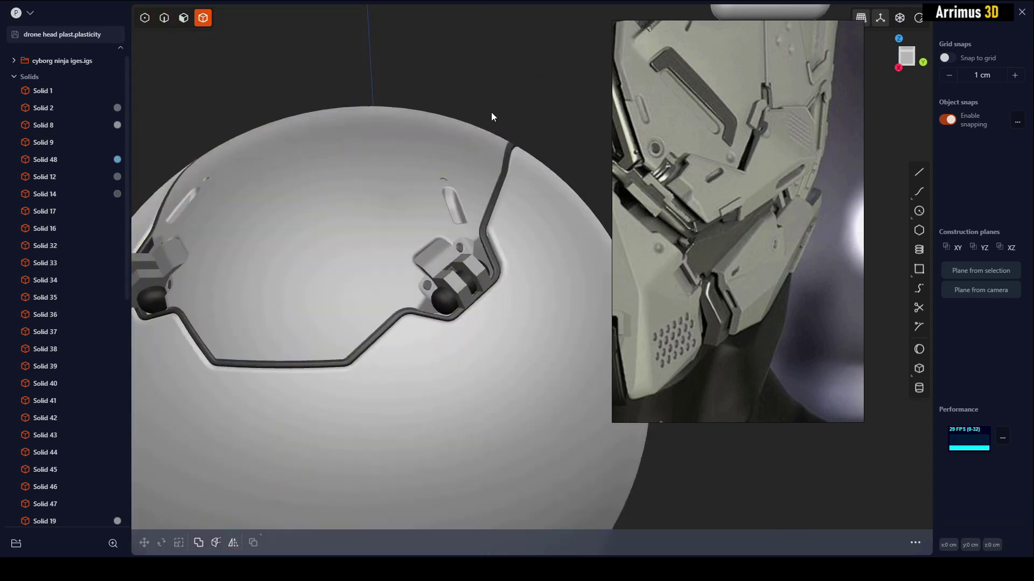
Union the two mirrored halves of the upper forehead panel into one solid
middle_drag(491, 112, 411, 161)
shift+click(311, 168)
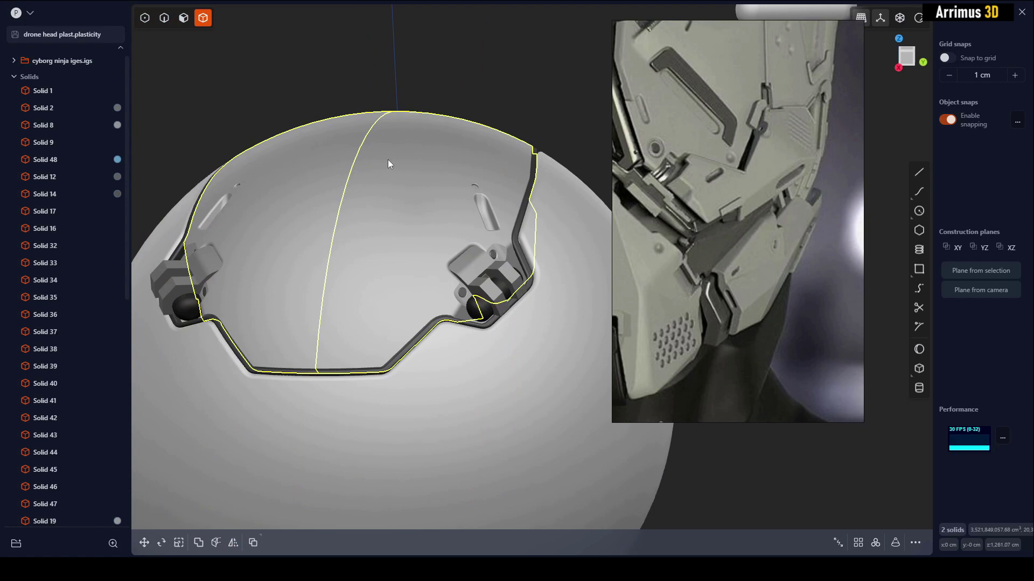
key(q)
key(Return)
Union the two mirrored halves of the lower sphere shell into one solid, and check the complete sphere
middle_drag(420, 332, 427, 292)
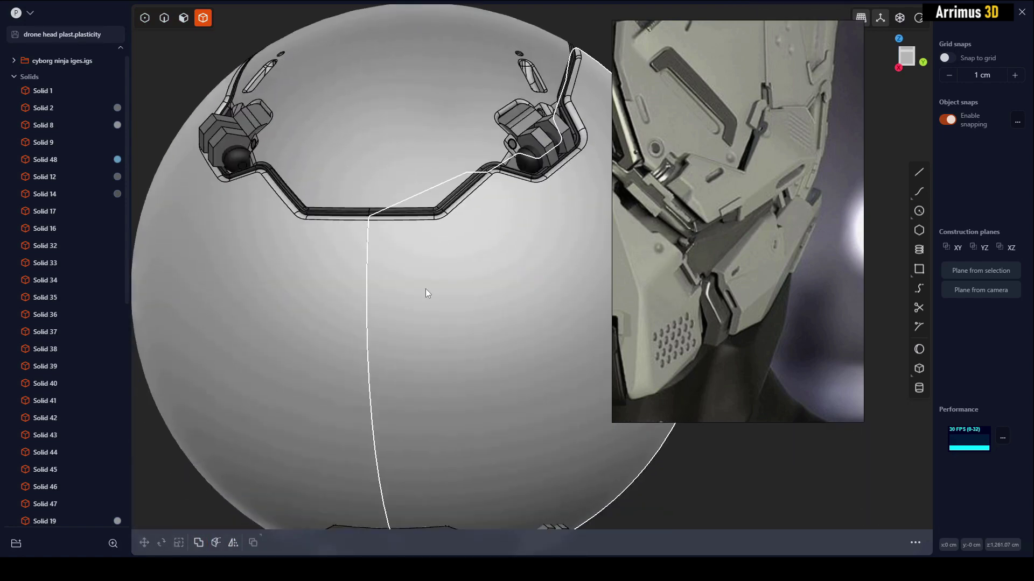
shift+click(323, 276)
key(q)
key(q)
shift+middle_drag(560, 13, 514, 97)
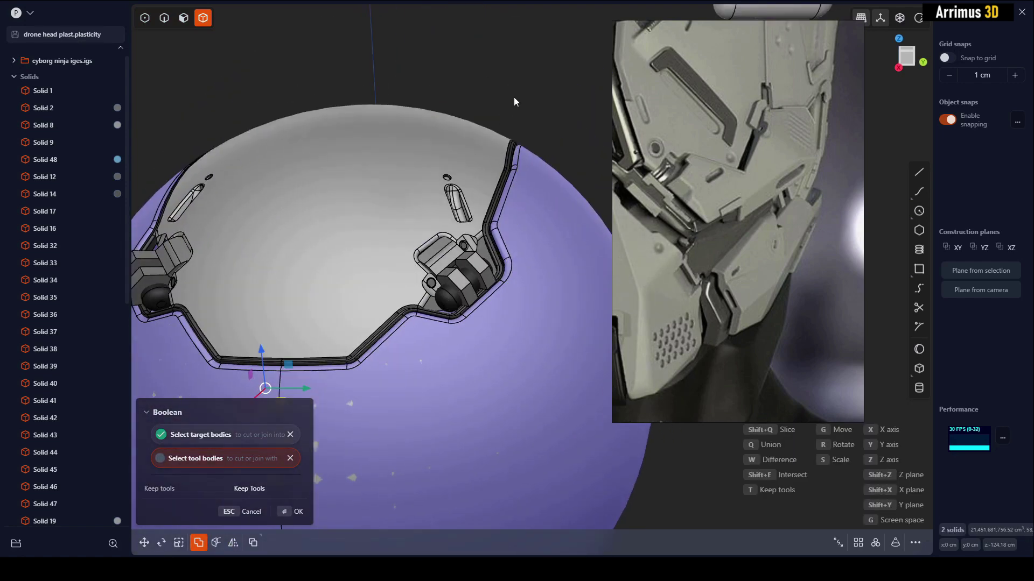
key(Return)
click(528, 80)
scroll(451, 172, down, 4)
middle_drag(450, 215, 473, 265)
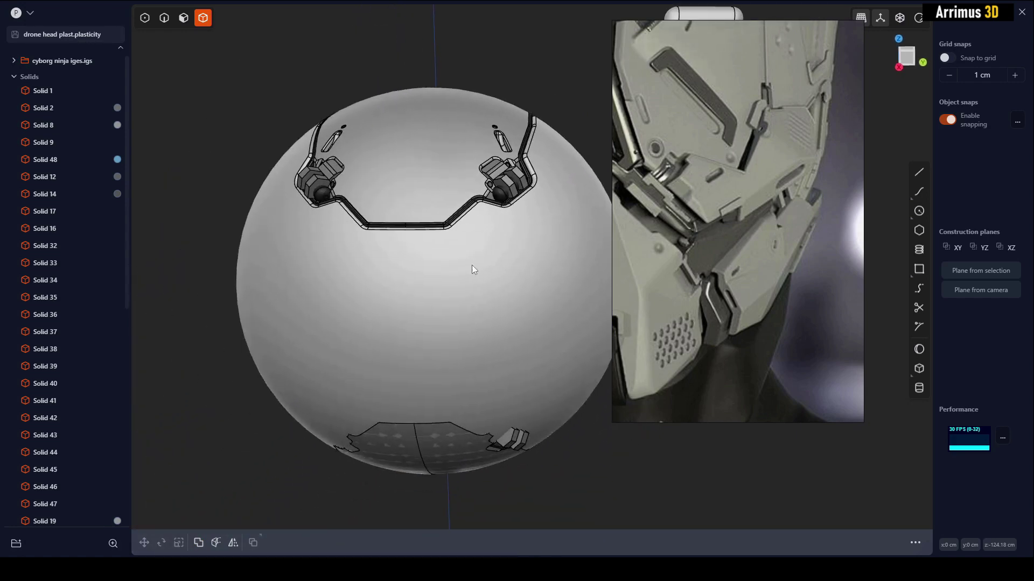